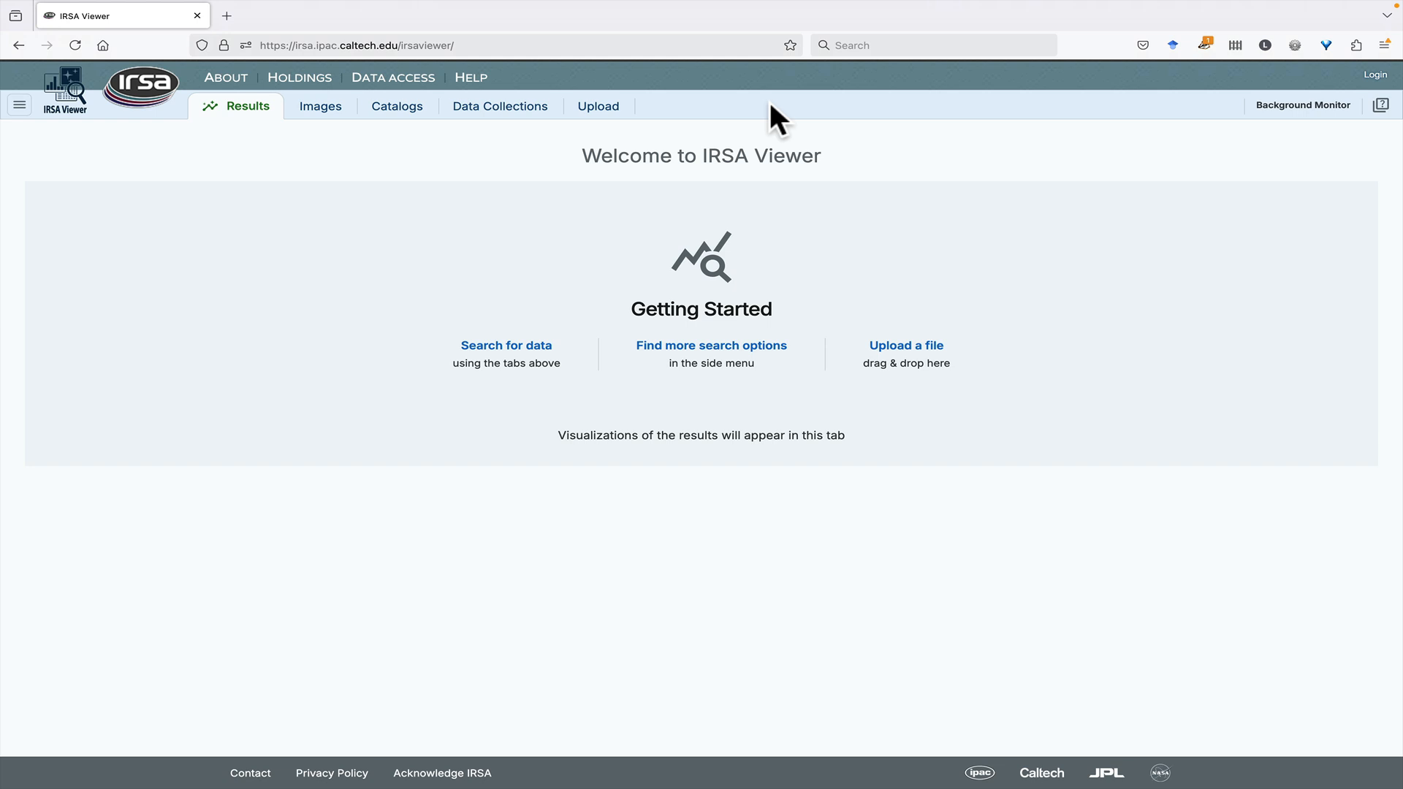
Start an image search in IRSA Viewer with ic417 as the target
{"action": "left_click", "coordinate": [327, 111]}
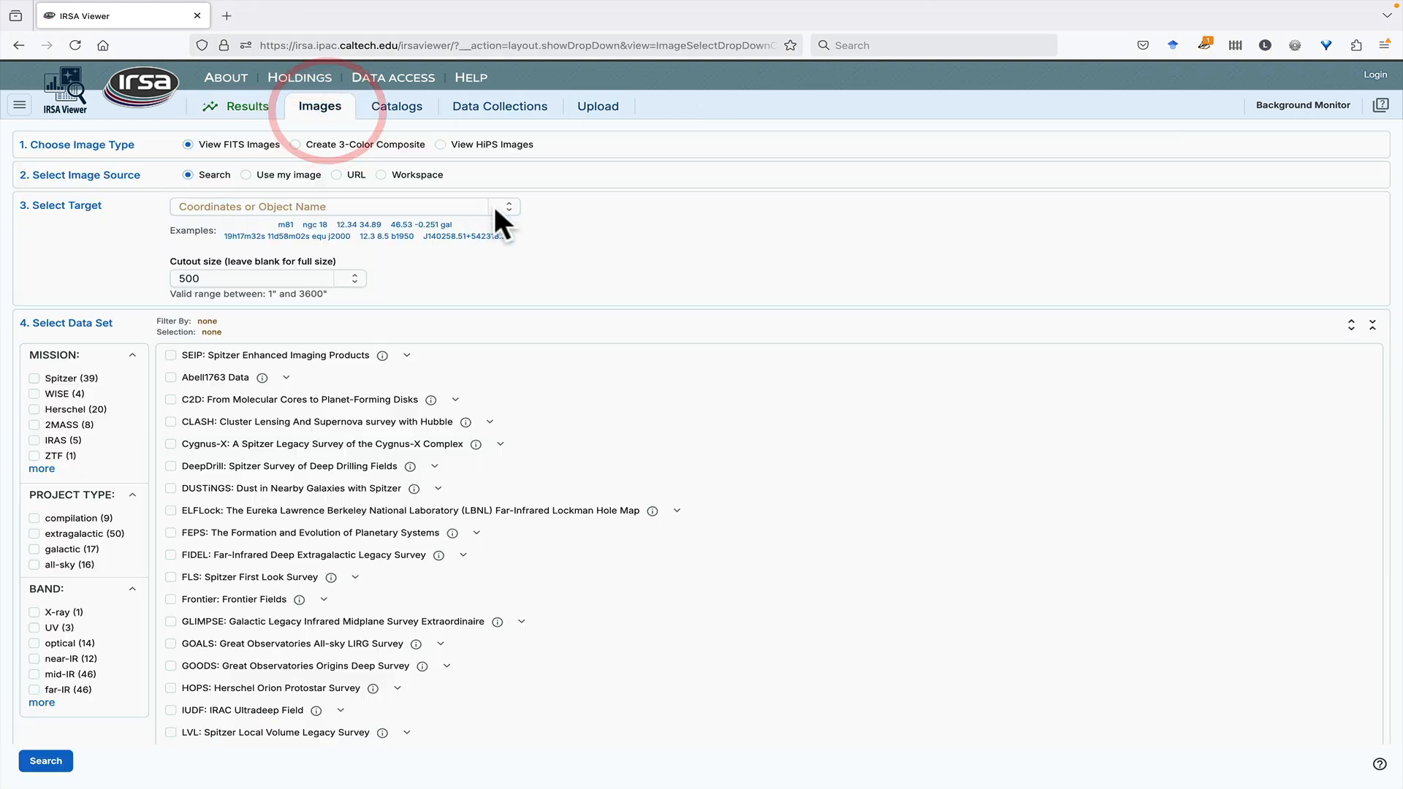
{"action": "left_click", "coordinate": [351, 207]}
{"action": "type", "text": "ic417"}
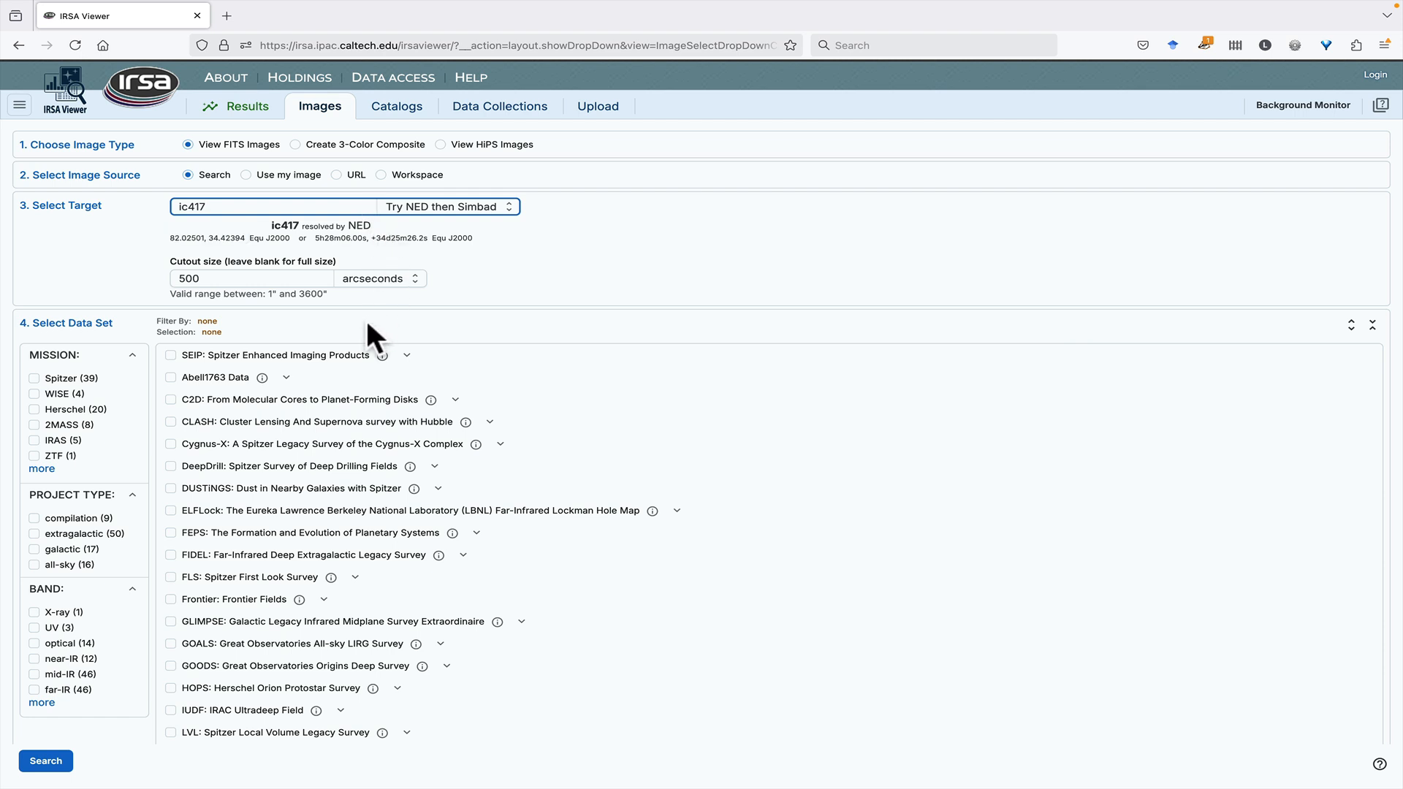
{"action": "scroll", "coordinate": [369, 324], "scroll_direction": "down", "scroll_amount": 1}
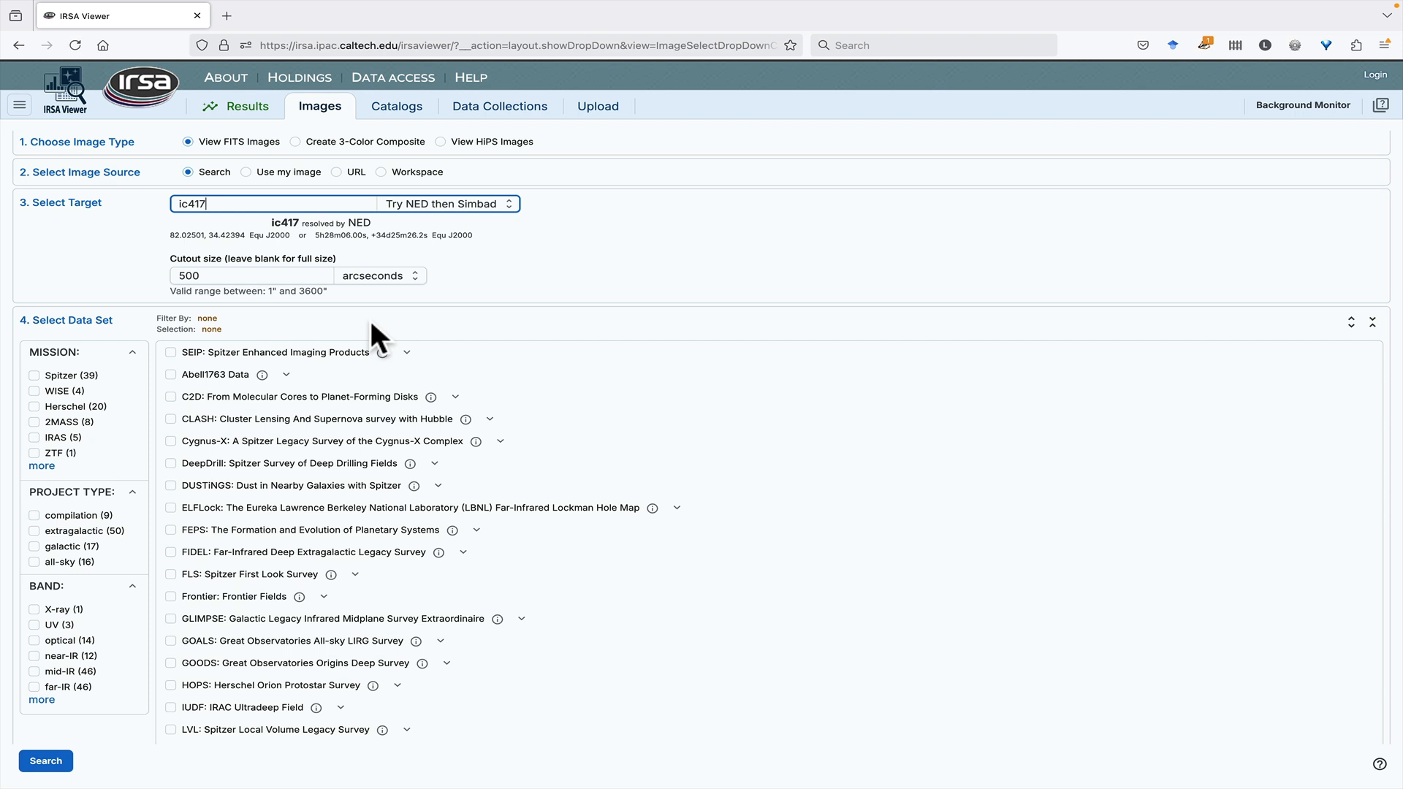
{"action": "scroll", "coordinate": [69, 475], "scroll_direction": "up", "scroll_amount": 1}
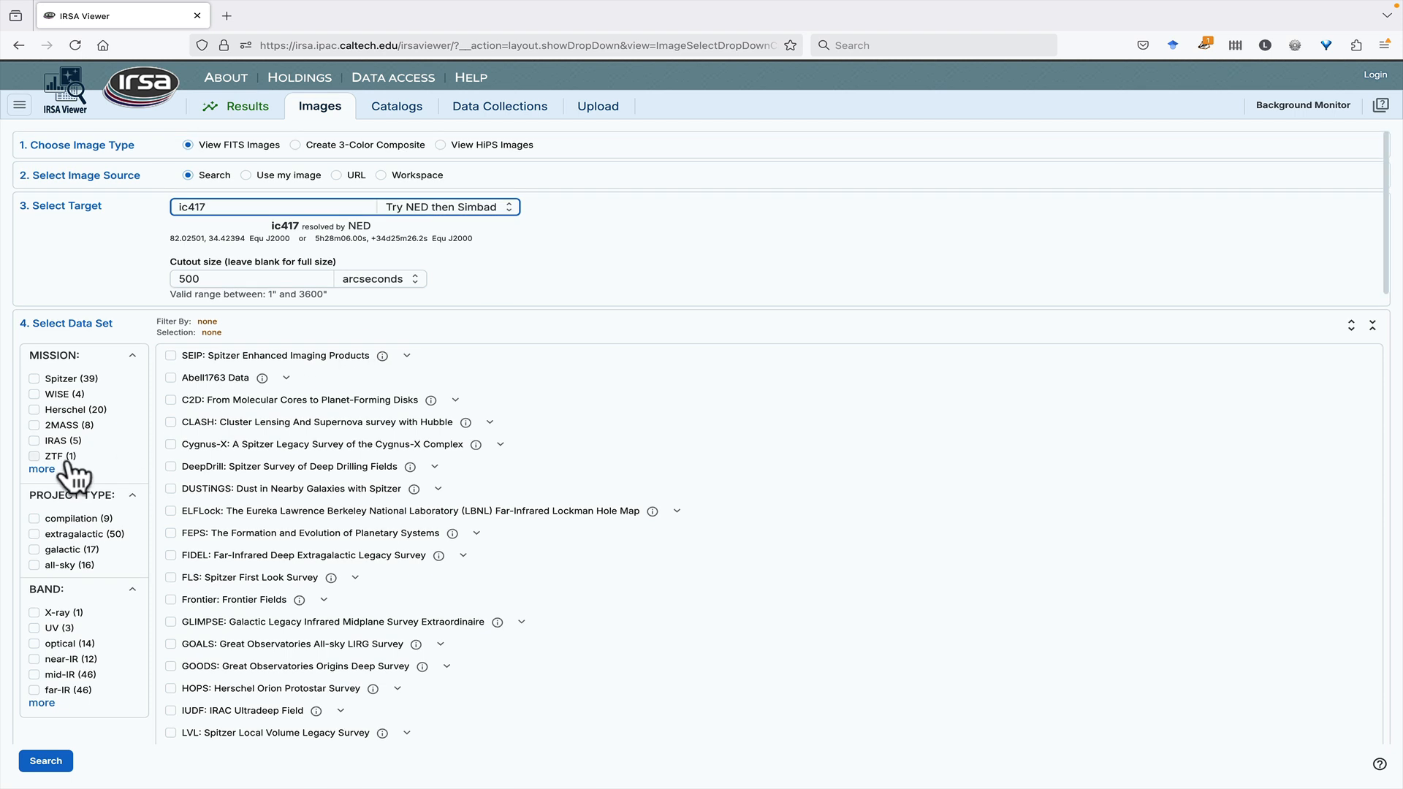
Filter the data sets to the 2MASS mission and set the cutout size to 1 degree
{"action": "left_click", "coordinate": [34, 425]}
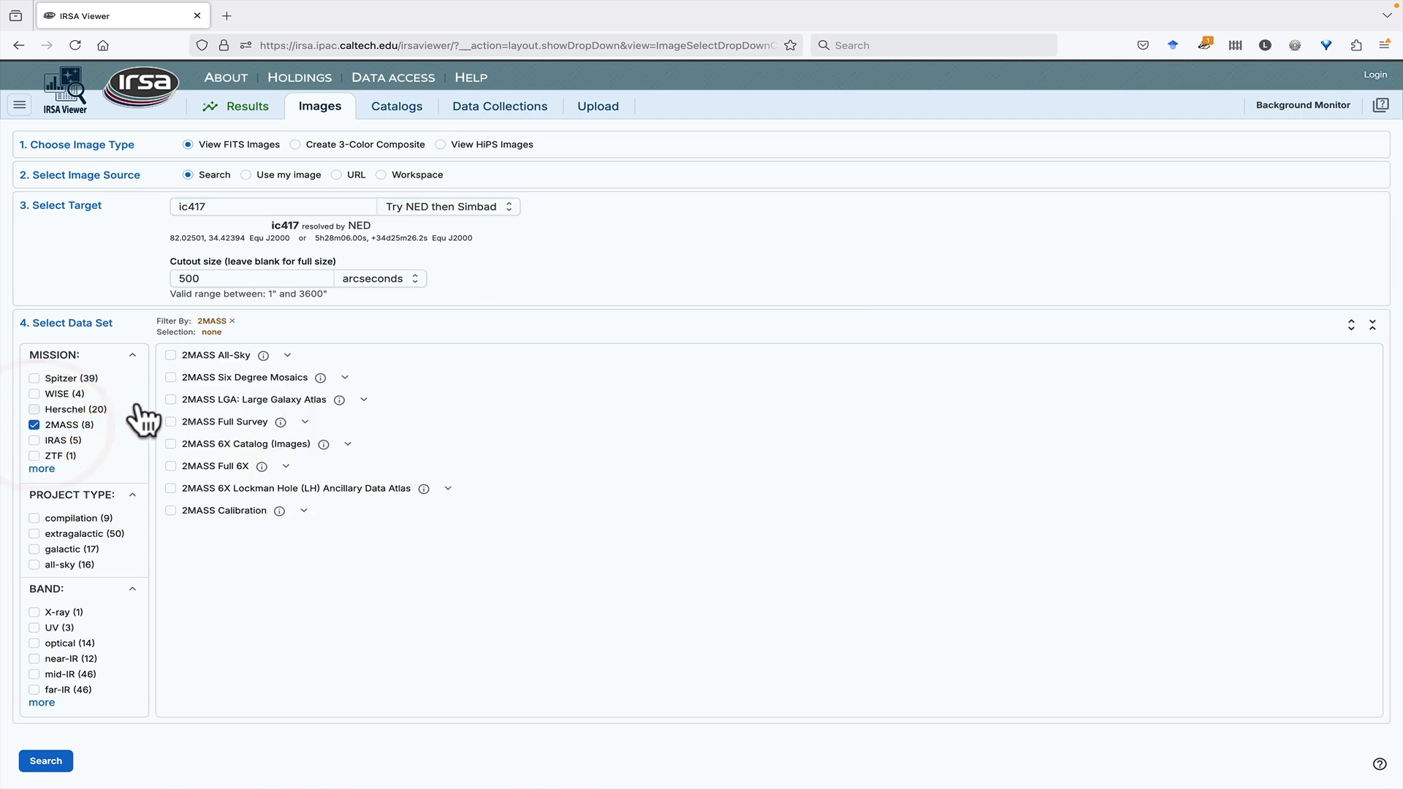
{"action": "left_click", "coordinate": [389, 278]}
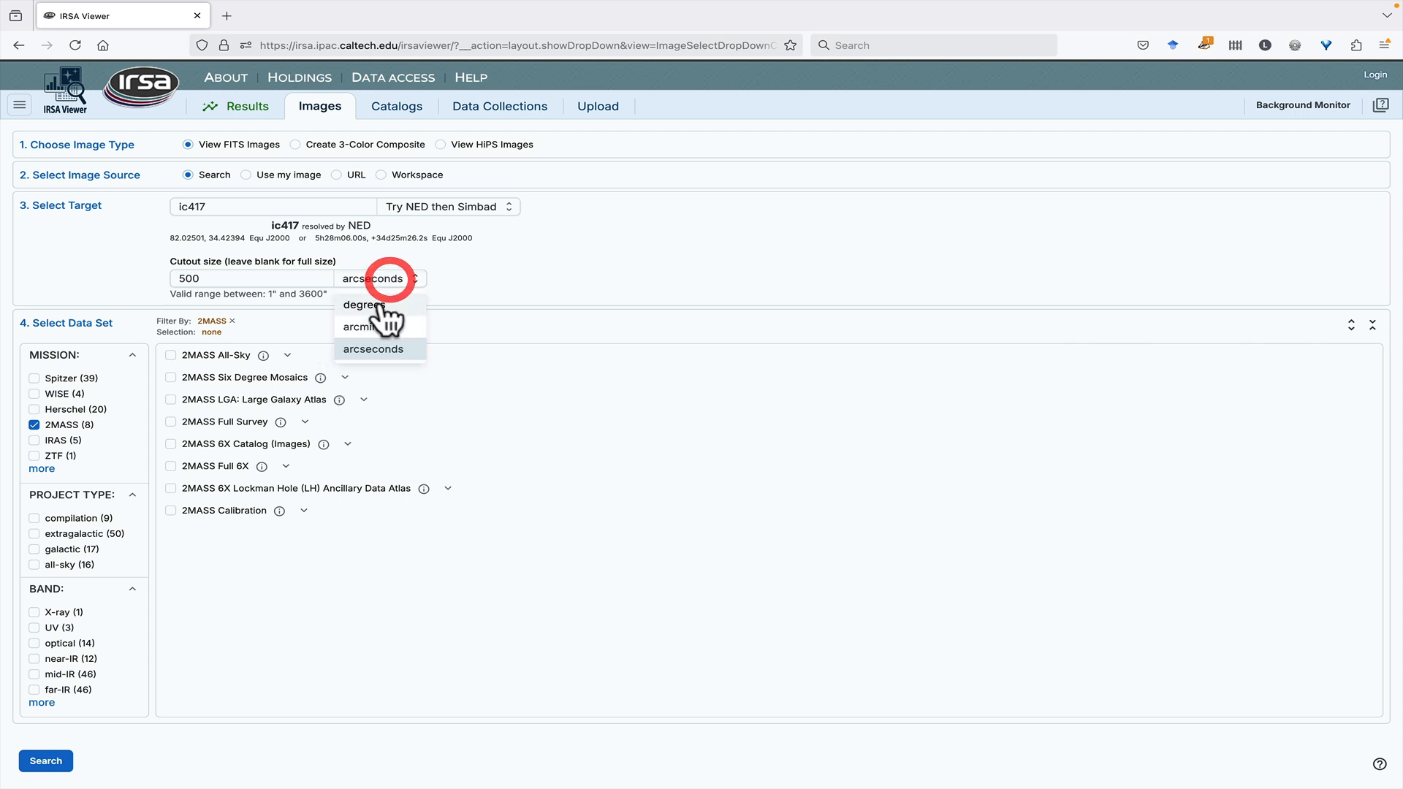
{"action": "left_click", "coordinate": [377, 306]}
{"action": "double_click", "coordinate": [298, 280]}
{"action": "type", "text": "1"}
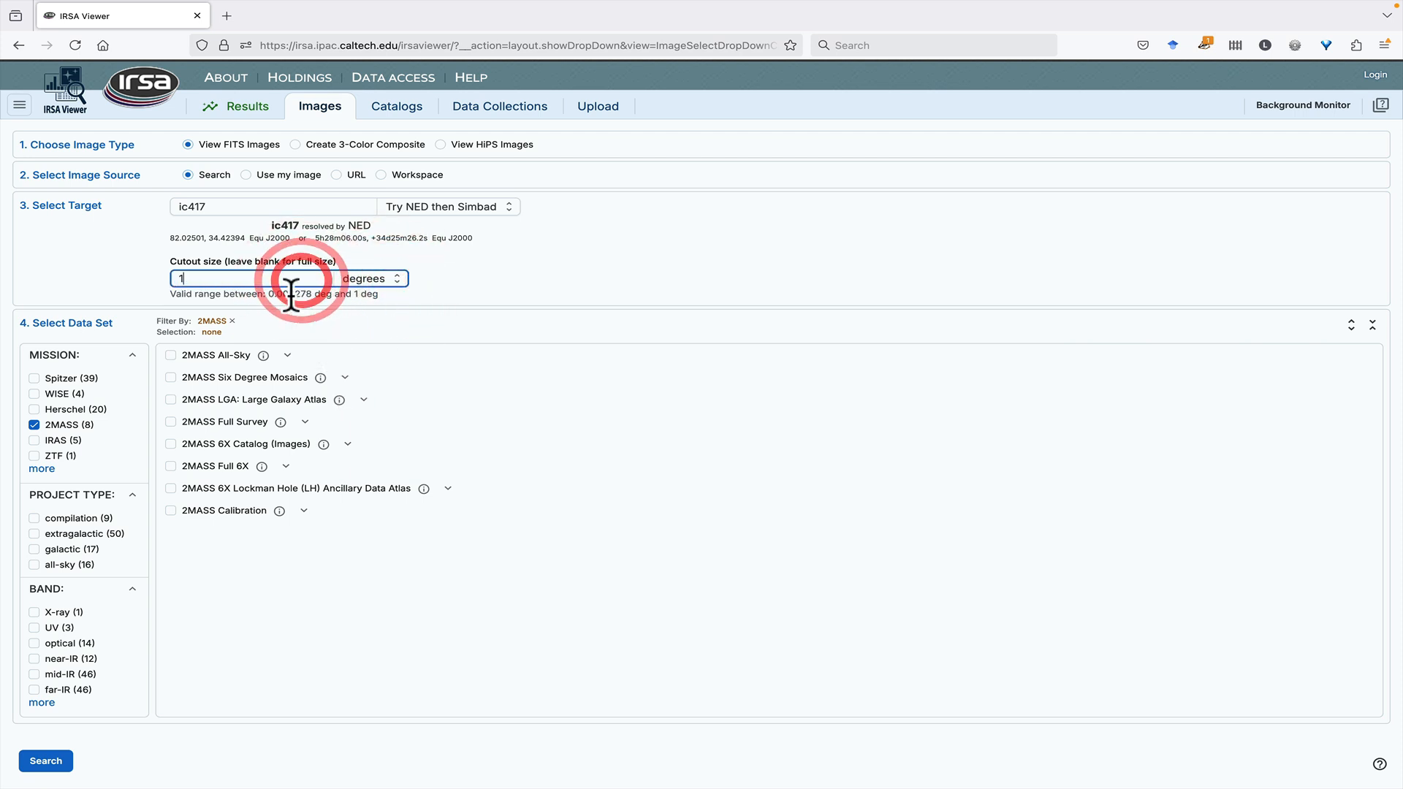
Select the K_s (2.159 microns) band of the 2MASS Six Degree Mosaics and run the image search
{"action": "left_click", "coordinate": [344, 377]}
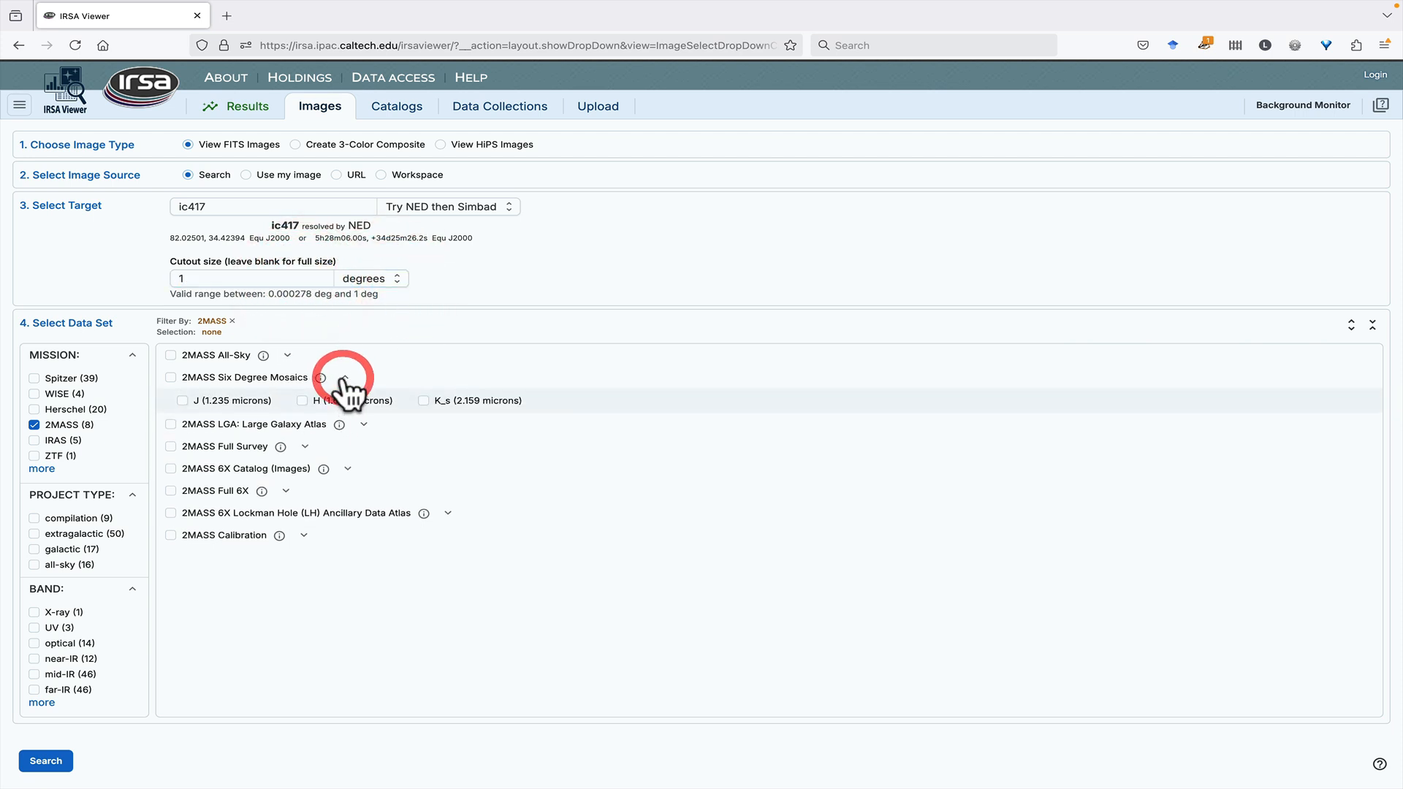
{"action": "left_click", "coordinate": [424, 400]}
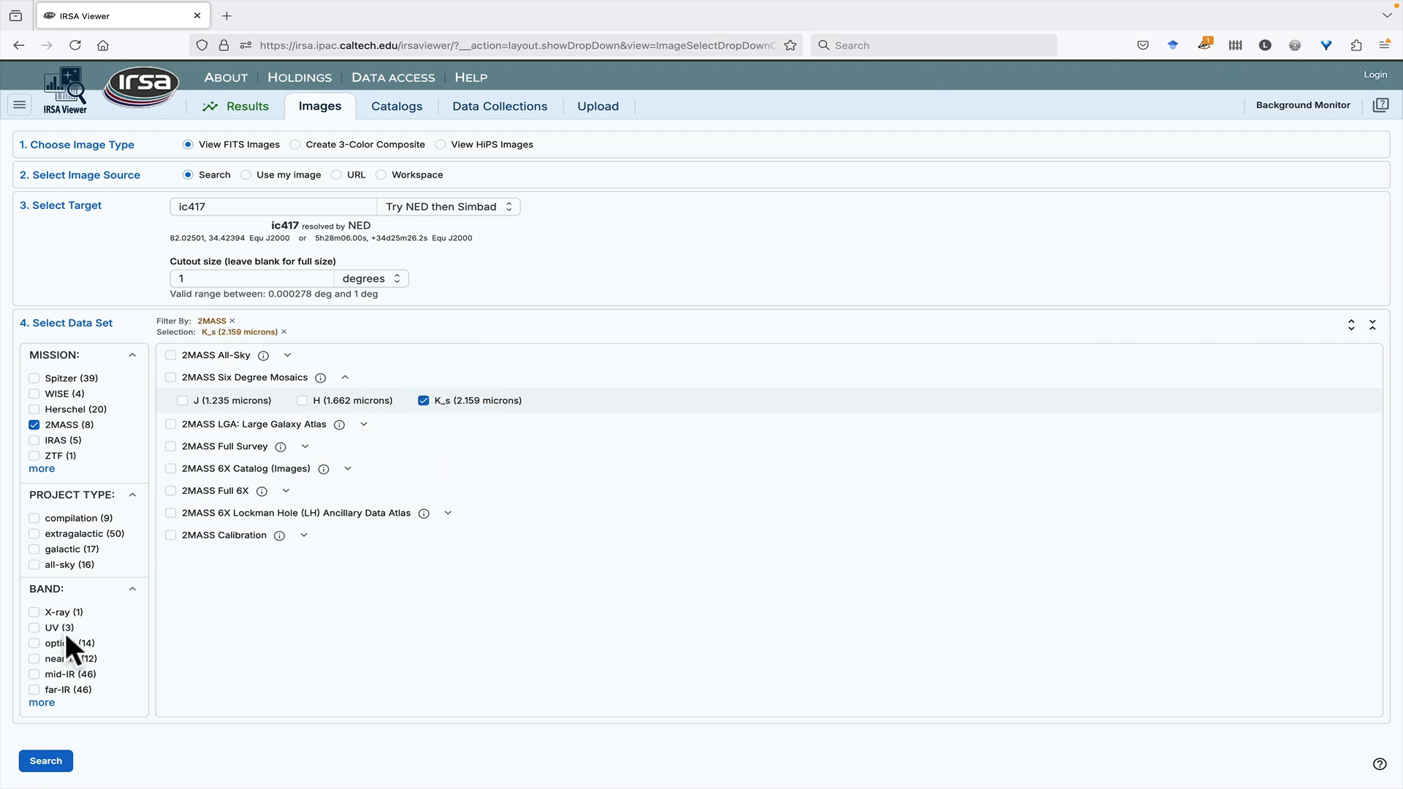
{"action": "left_click", "coordinate": [46, 762]}
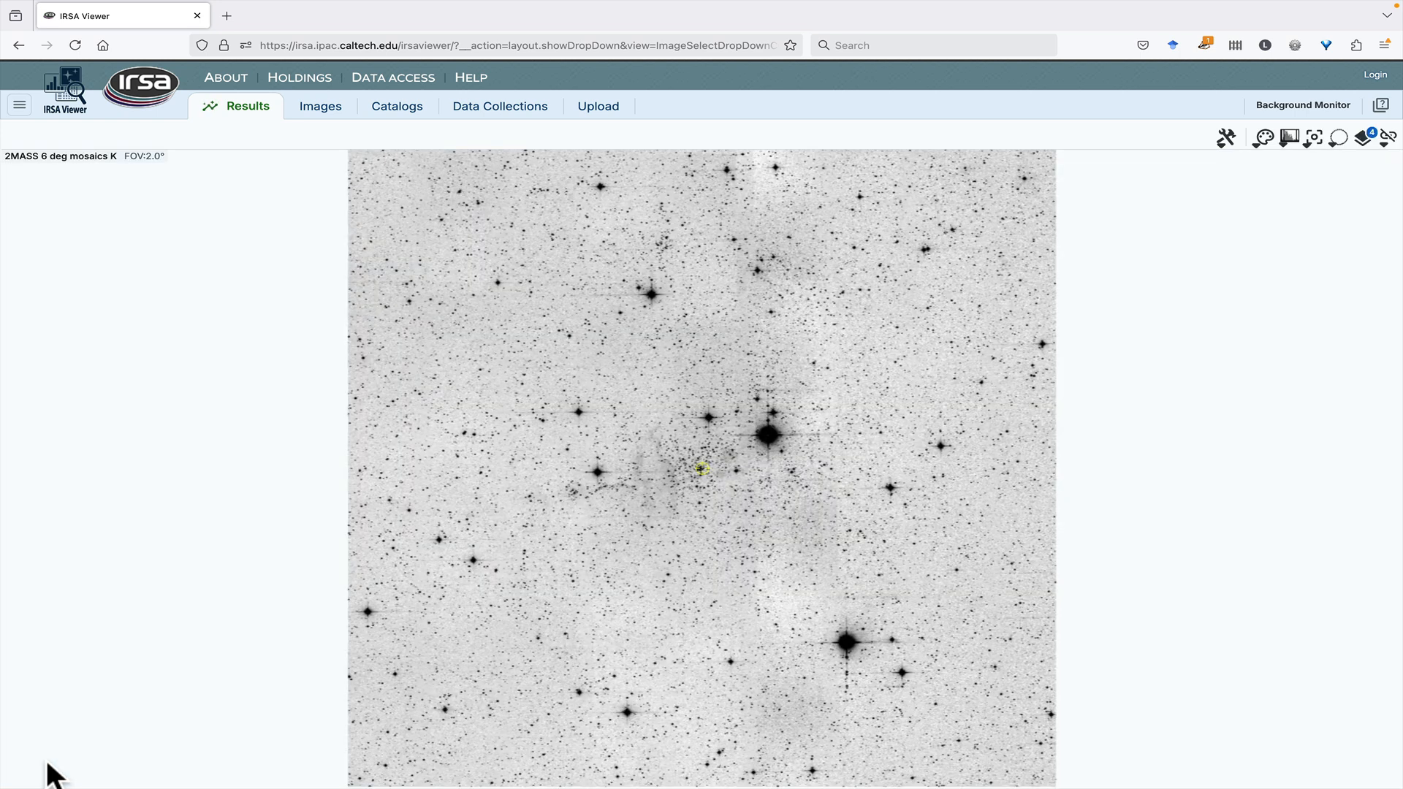
Upload the local file table2forirsa.cat.tbl and load it as a table over the image
{"action": "left_click", "coordinate": [604, 106]}
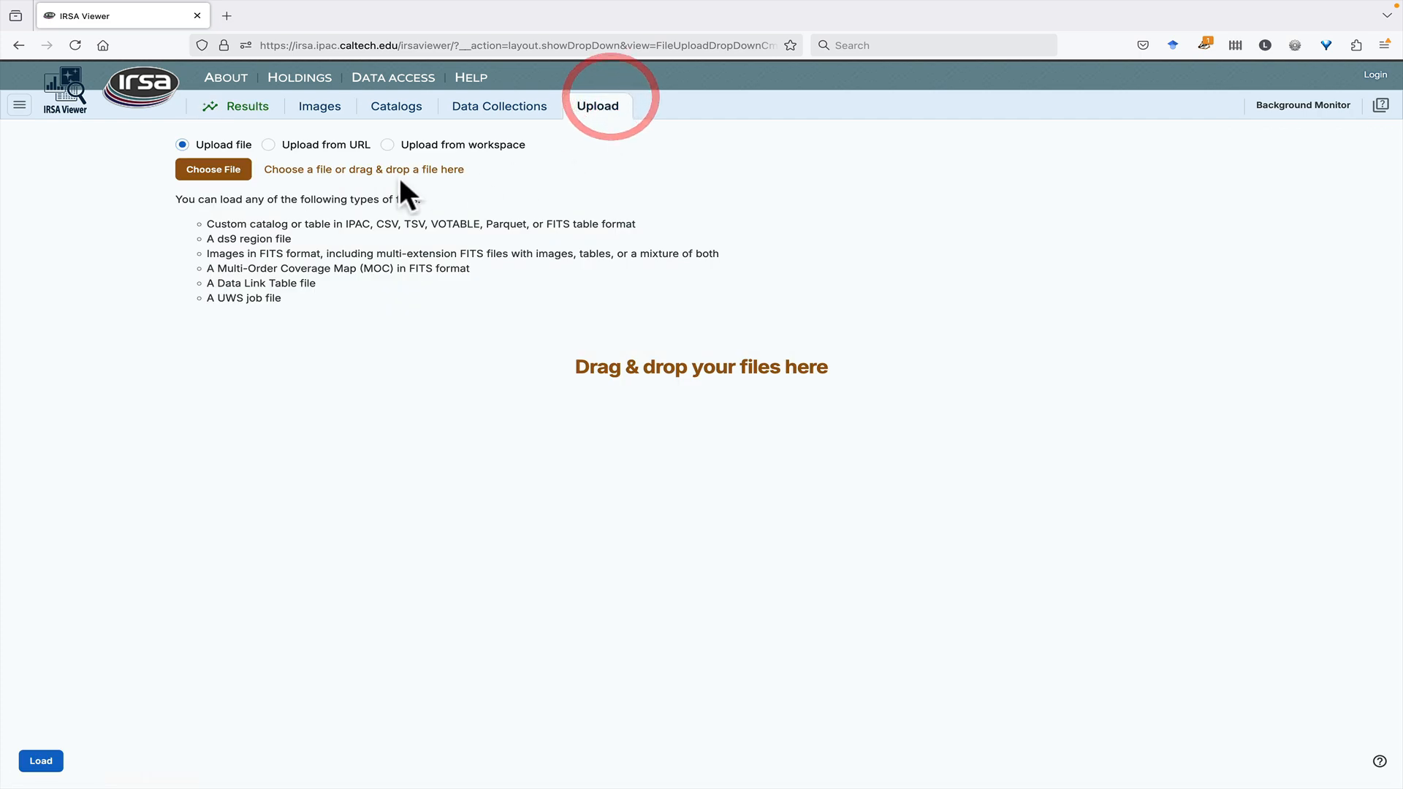
{"action": "left_click", "coordinate": [219, 170]}
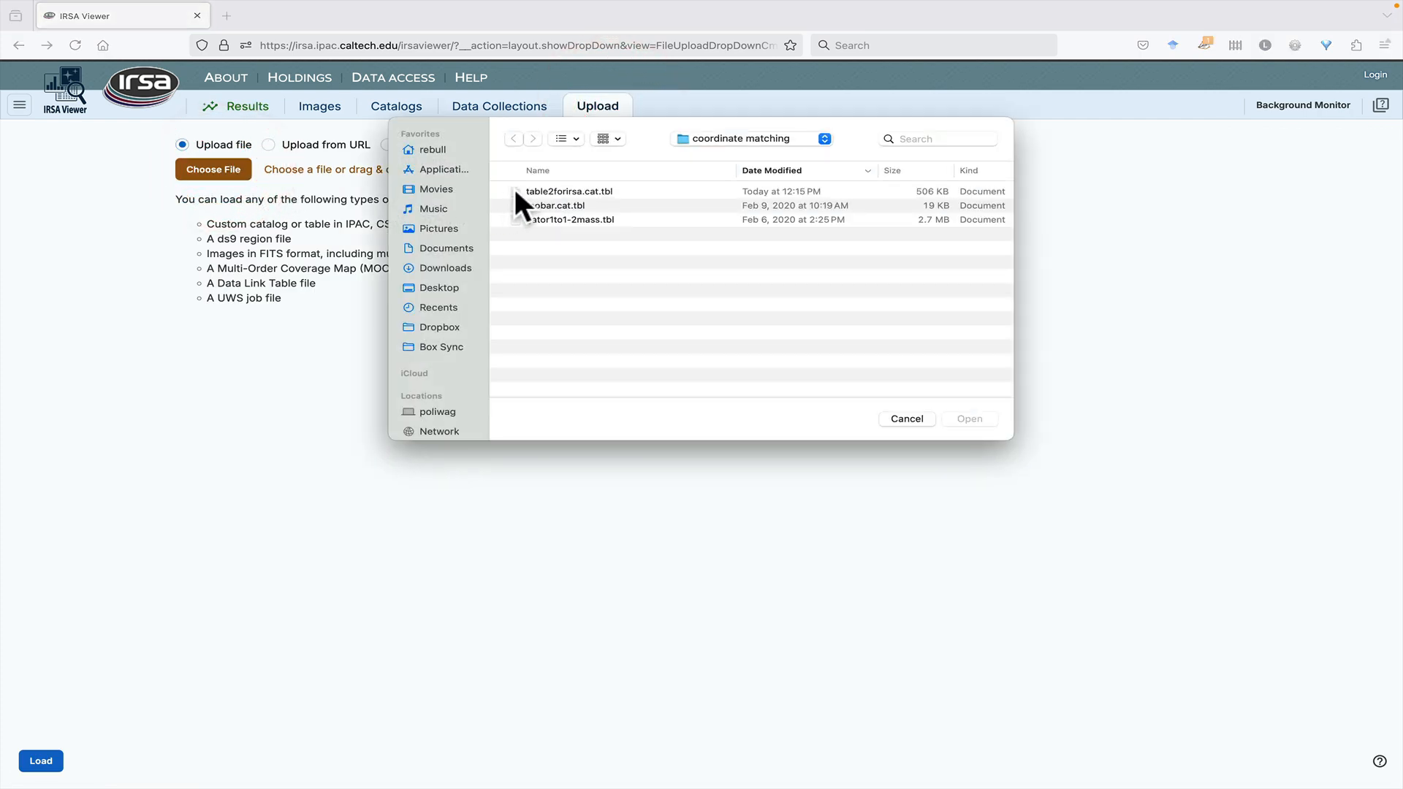
{"action": "double_click", "coordinate": [515, 192]}
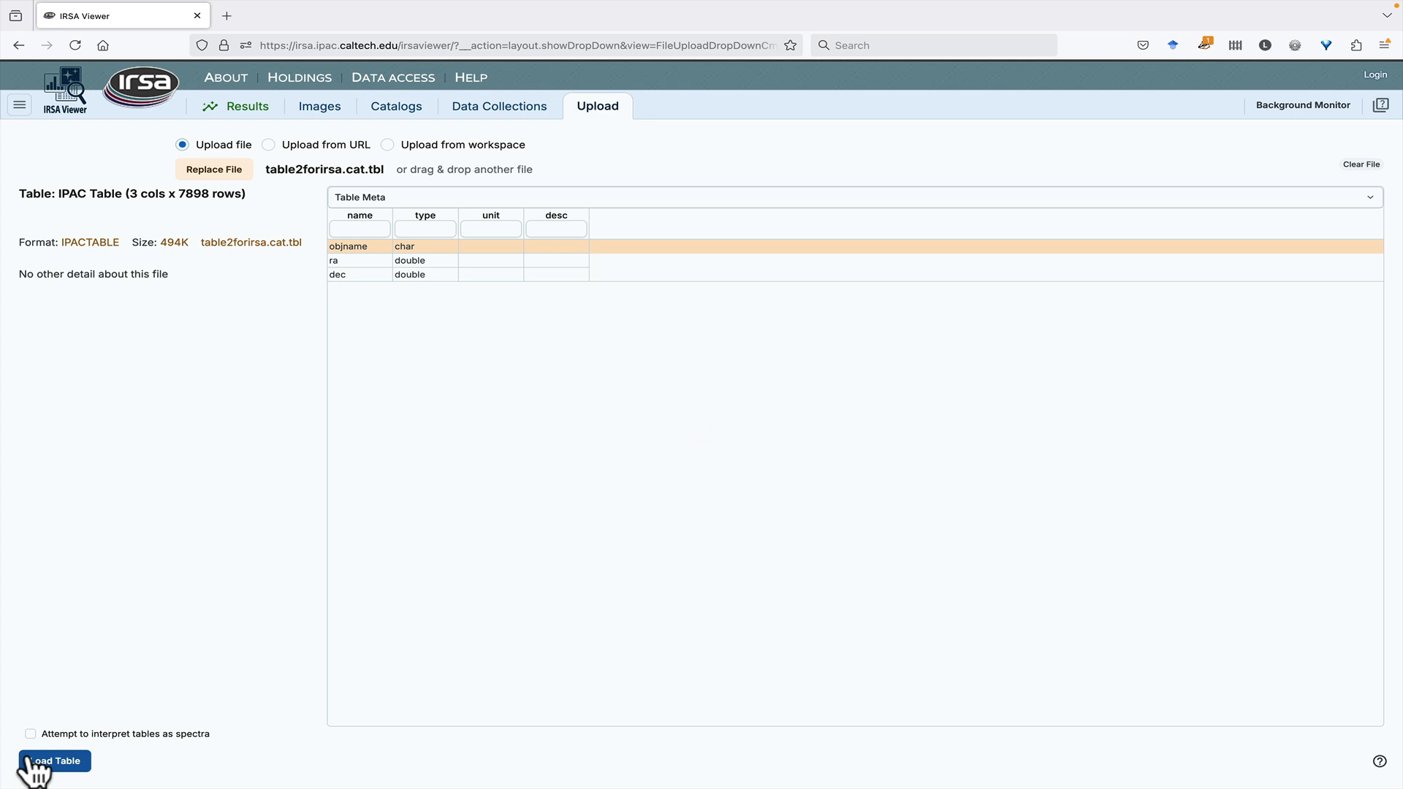
{"action": "left_click", "coordinate": [30, 762]}
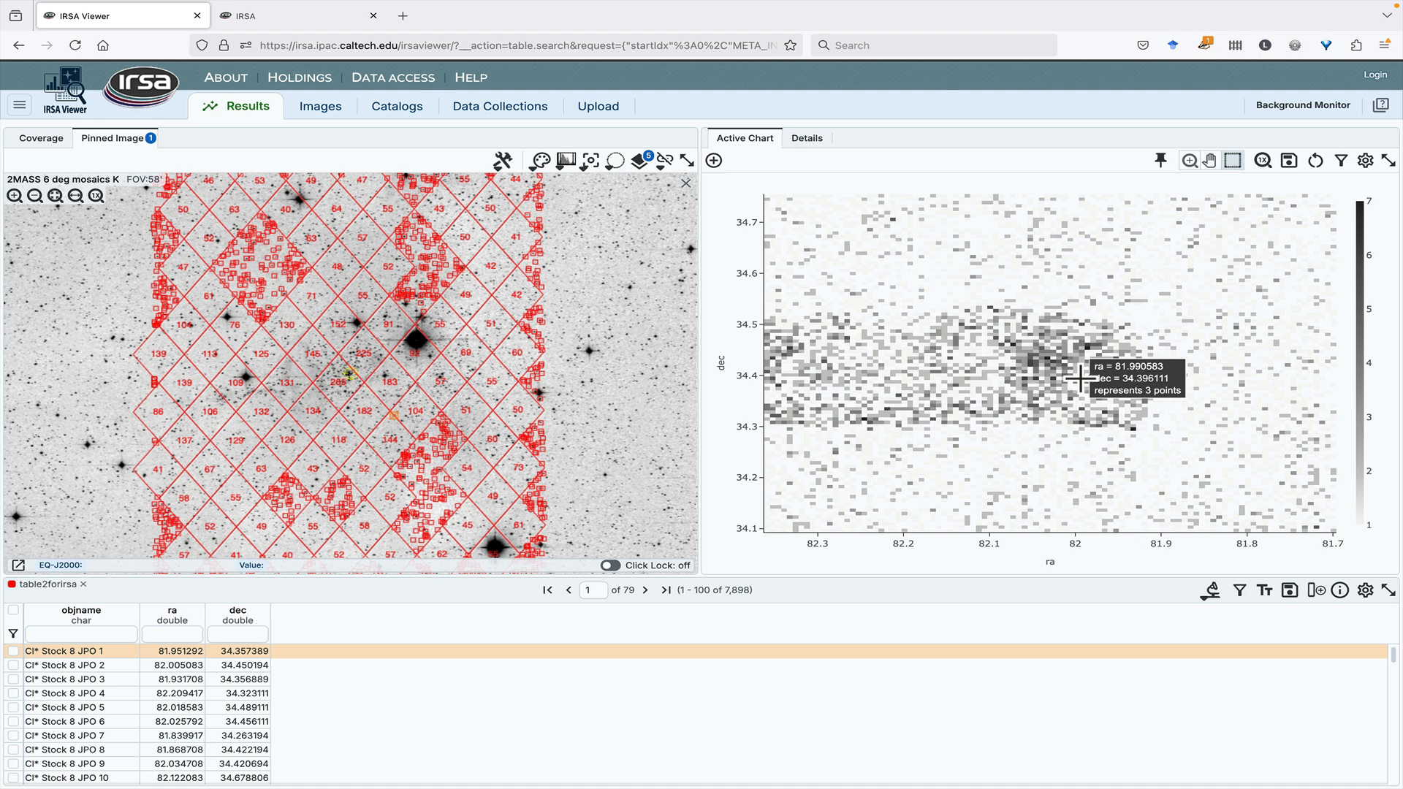
Switch to the other IRSA page, open the Gator catalog list and select the 2MASS (Two Micron All-Sky Survey) catalogs
{"action": "left_click", "coordinate": [296, 15]}
{"action": "left_click", "coordinate": [365, 428]}
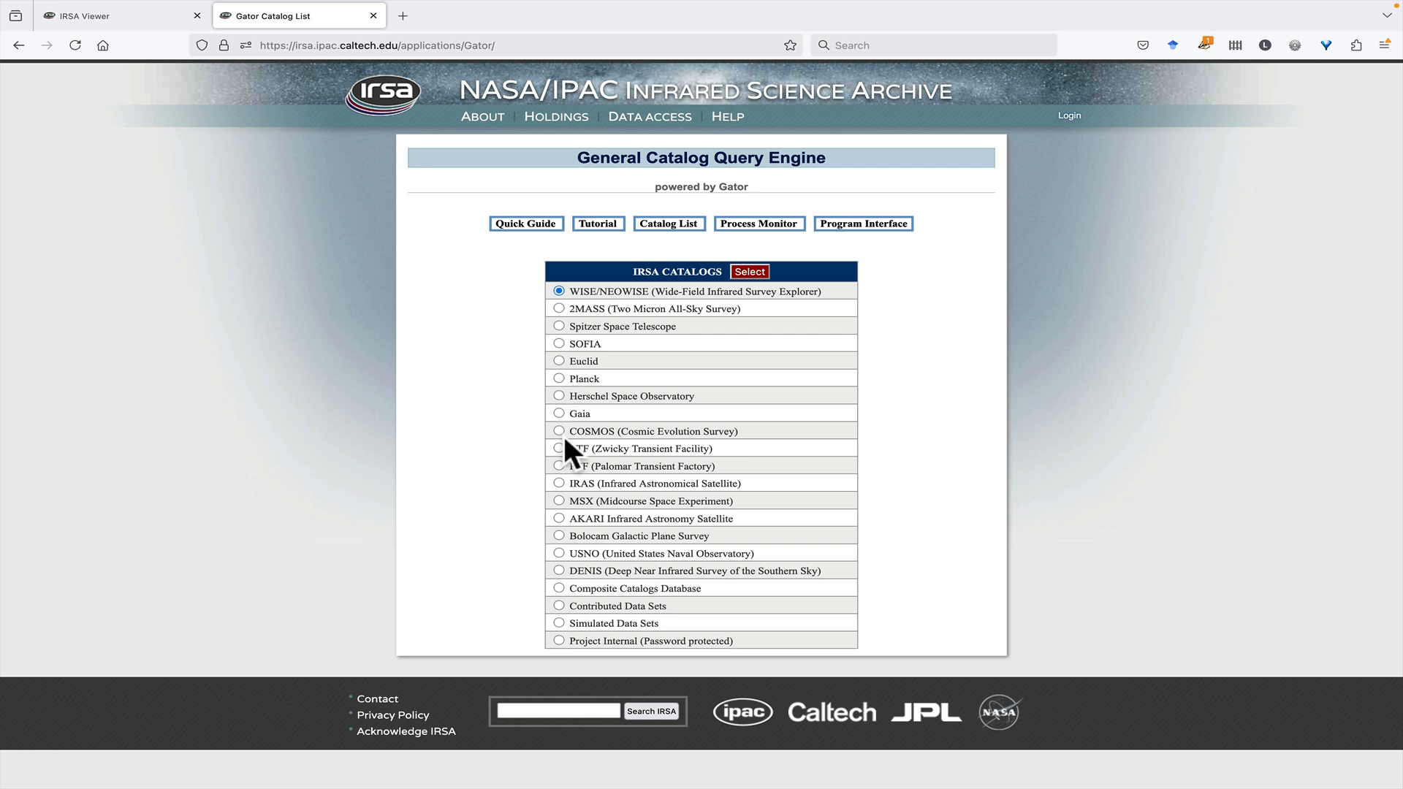
{"action": "left_click", "coordinate": [559, 307]}
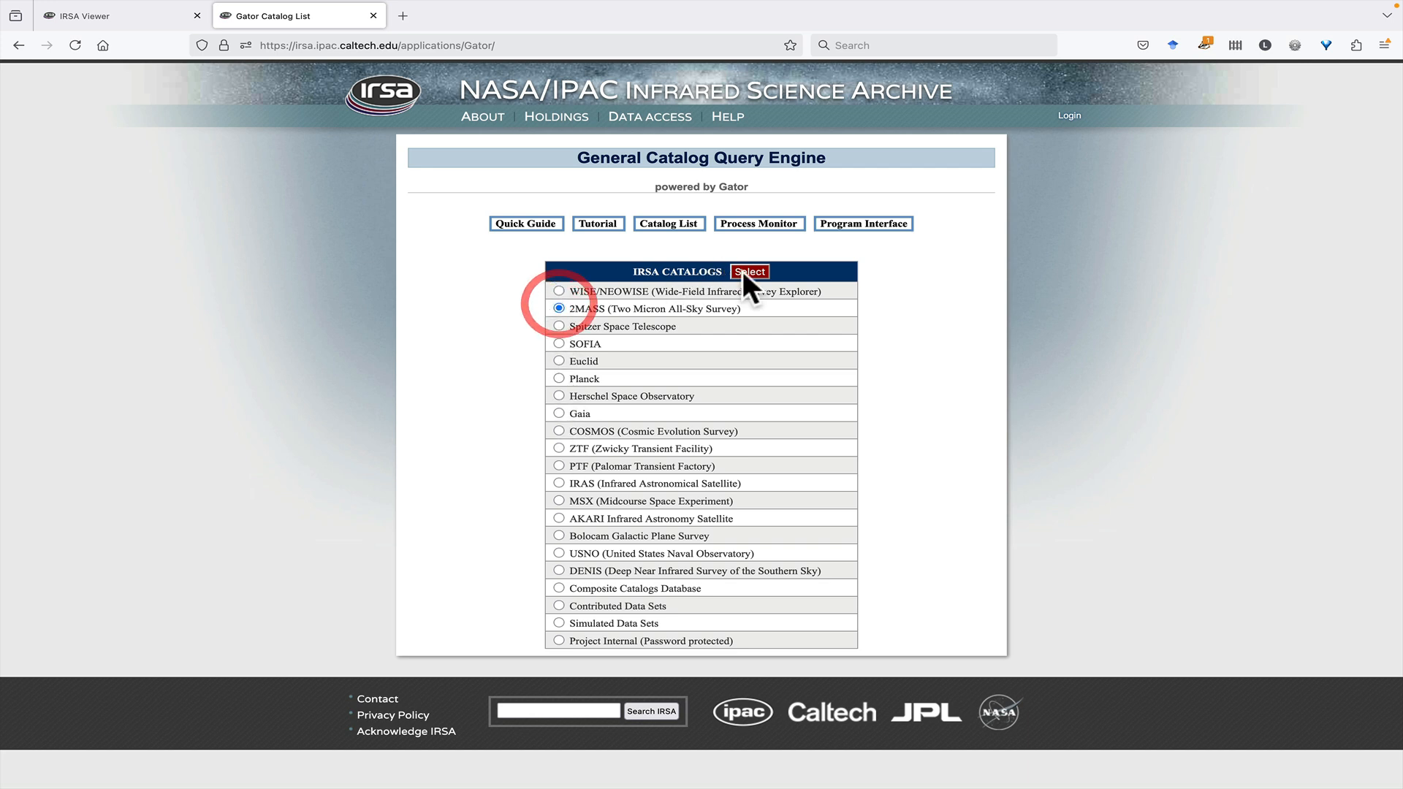
{"action": "left_click", "coordinate": [750, 271]}
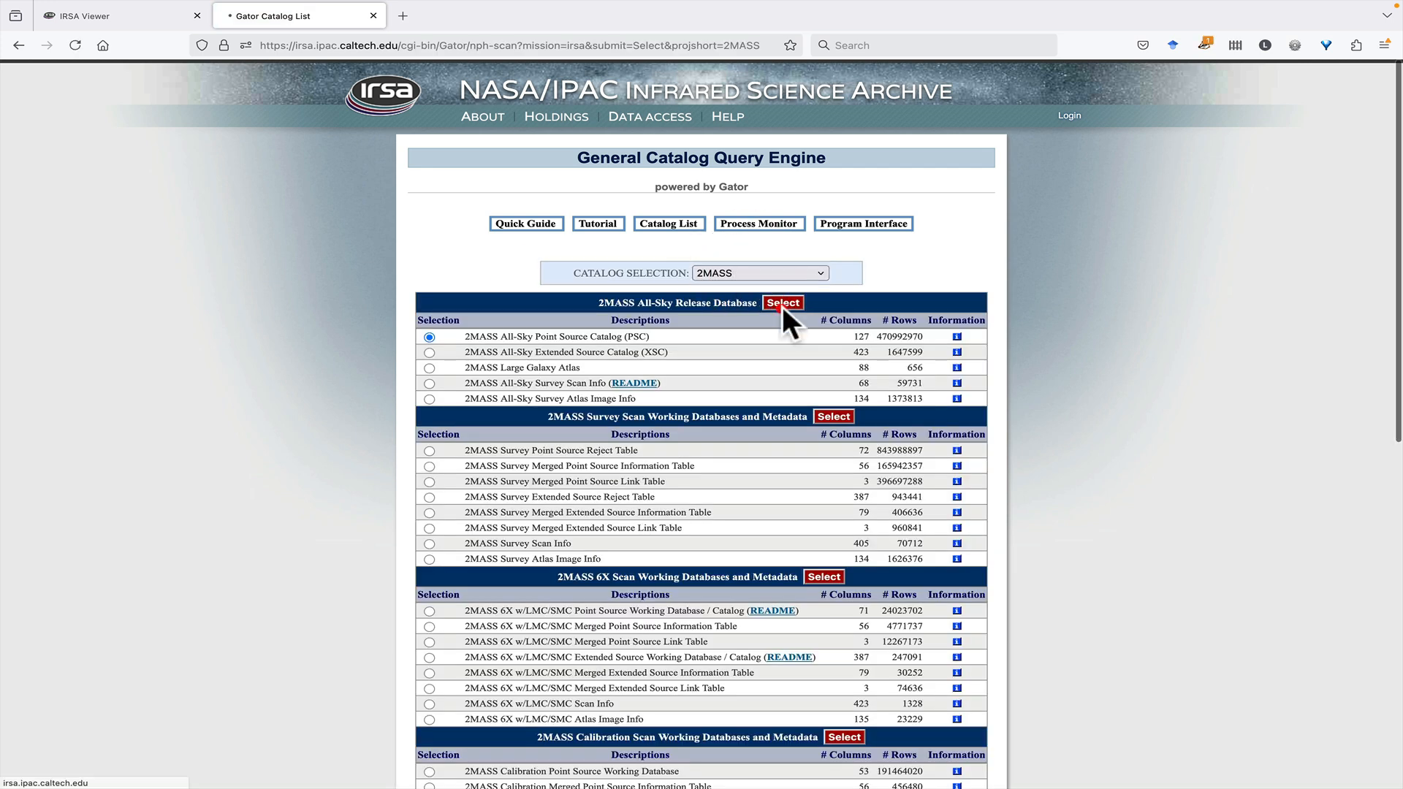
Open the 2MASS All-Sky Point Source Catalog (PSC) query form and set up a Multi-Object Search with One to One Match enabled
{"action": "left_click", "coordinate": [781, 304]}
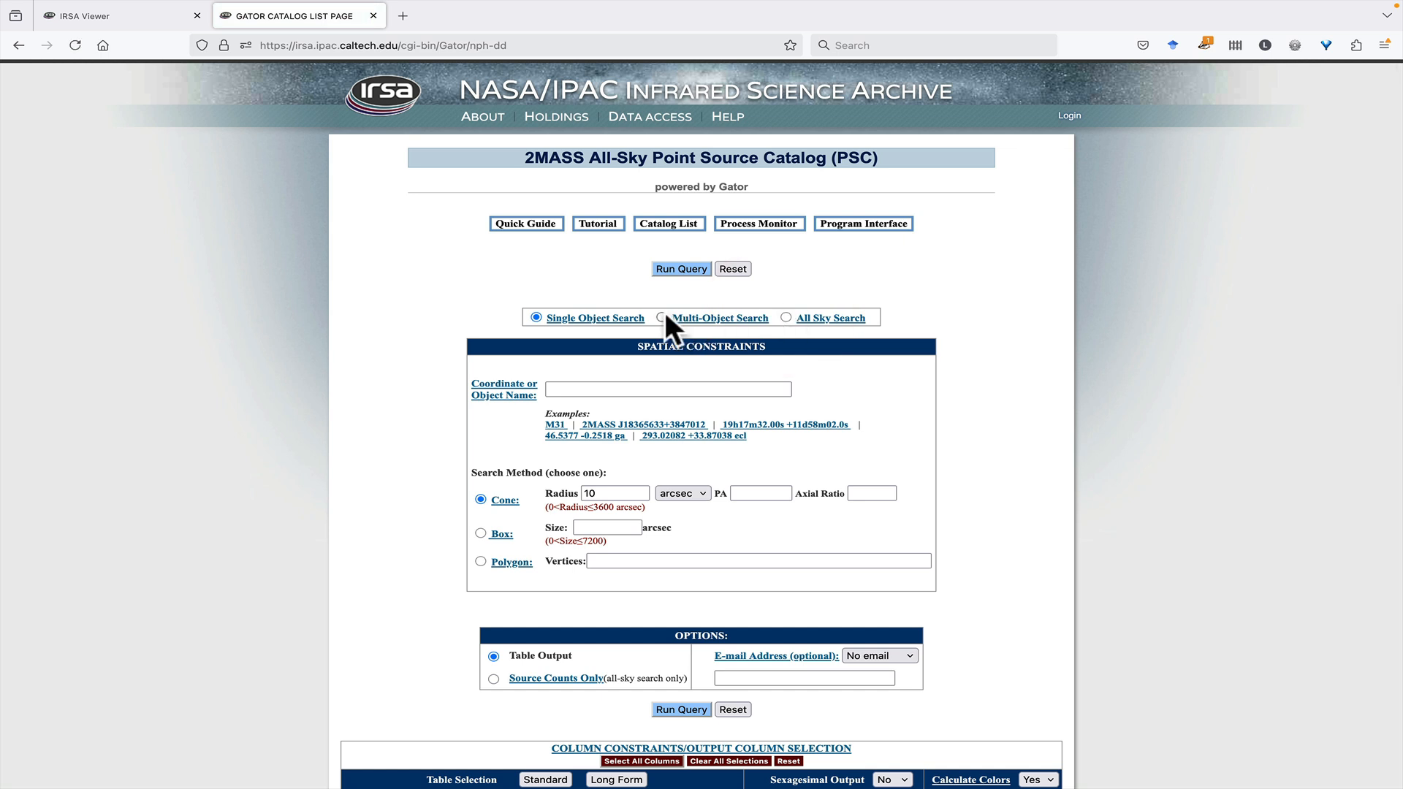
{"action": "left_click", "coordinate": [665, 316]}
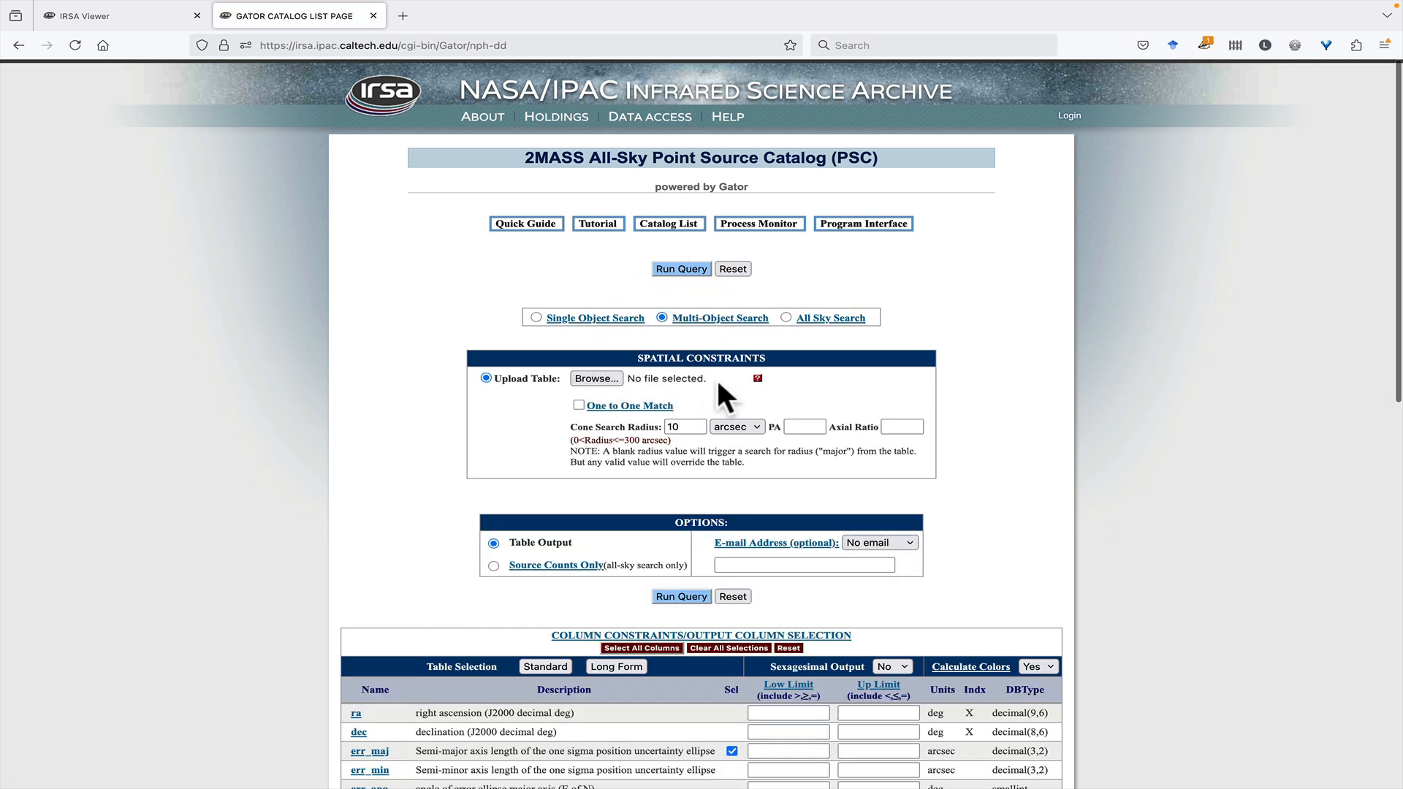
{"action": "left_click", "coordinate": [579, 405]}
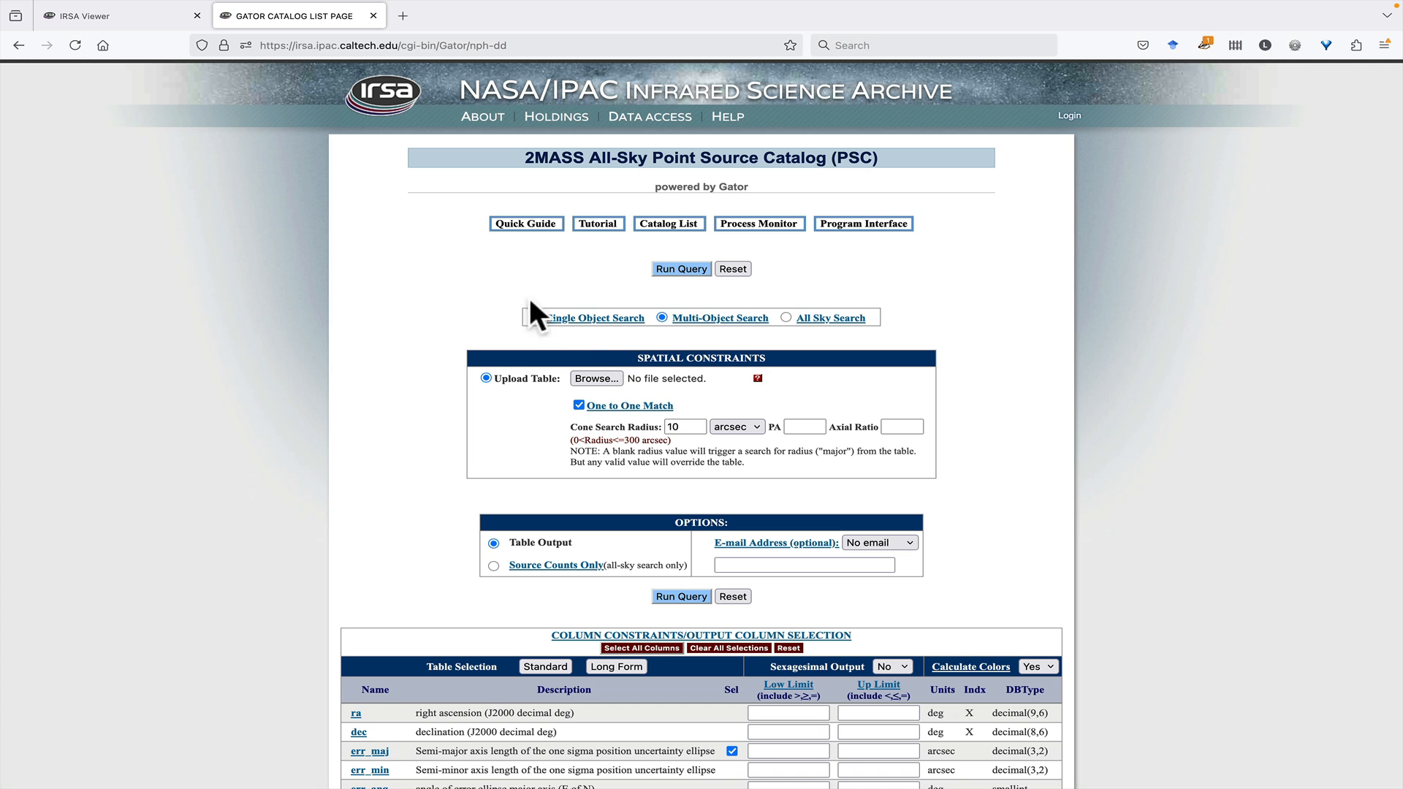
Return to IRSA Viewer and load the local Gator match file gator1to1-2mass.tbl as a second table
{"action": "left_click", "coordinate": [143, 21]}
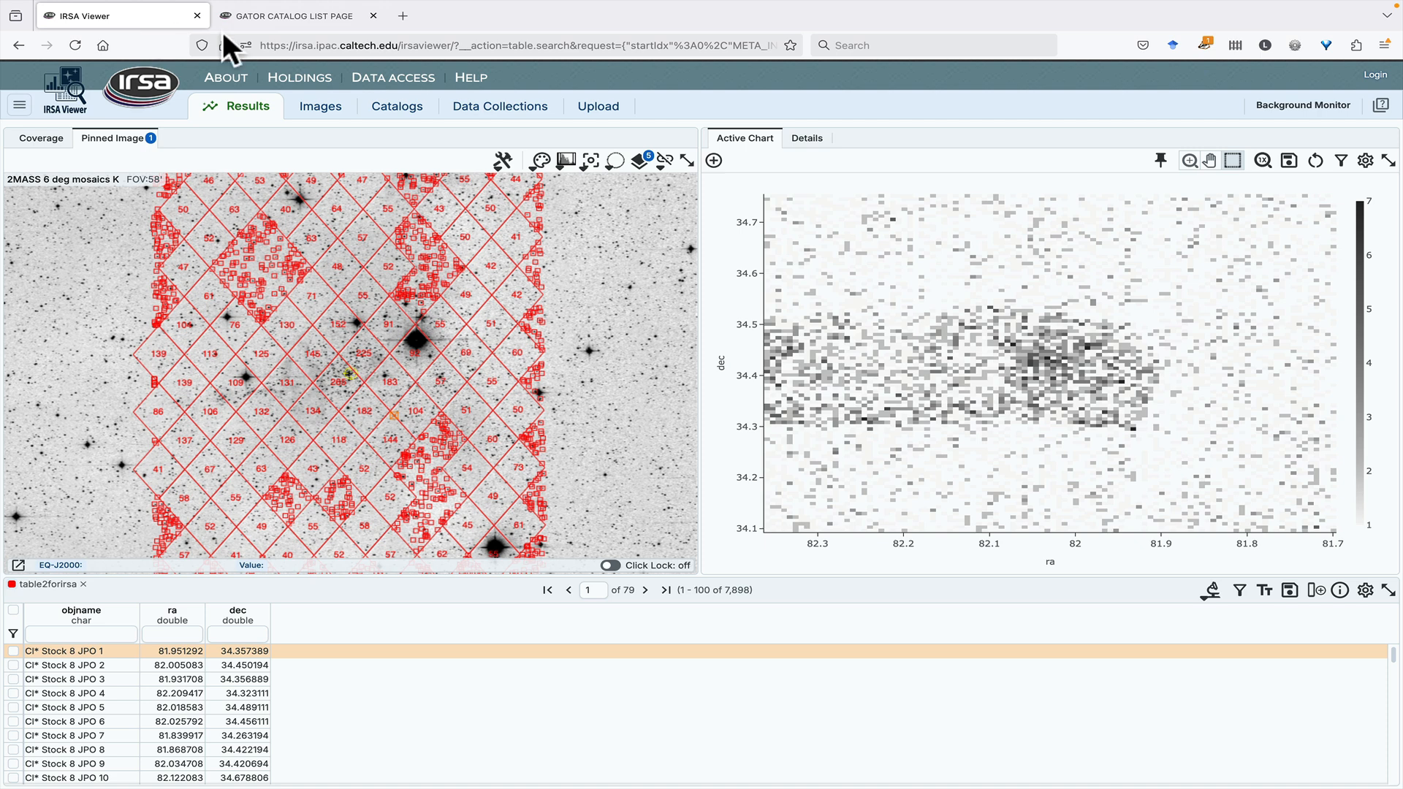
{"action": "left_click", "coordinate": [603, 106]}
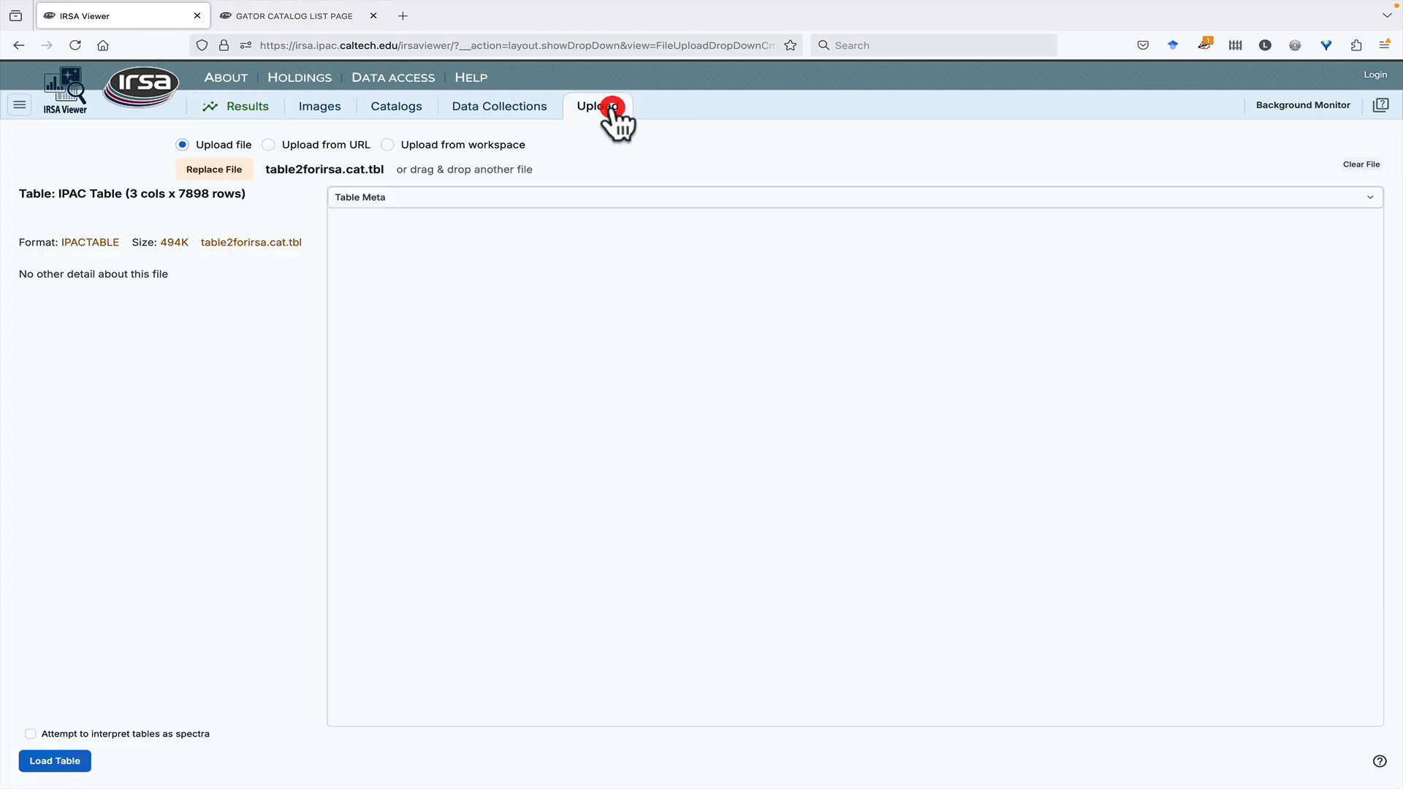
{"action": "left_click", "coordinate": [229, 173]}
{"action": "double_click", "coordinate": [554, 220]}
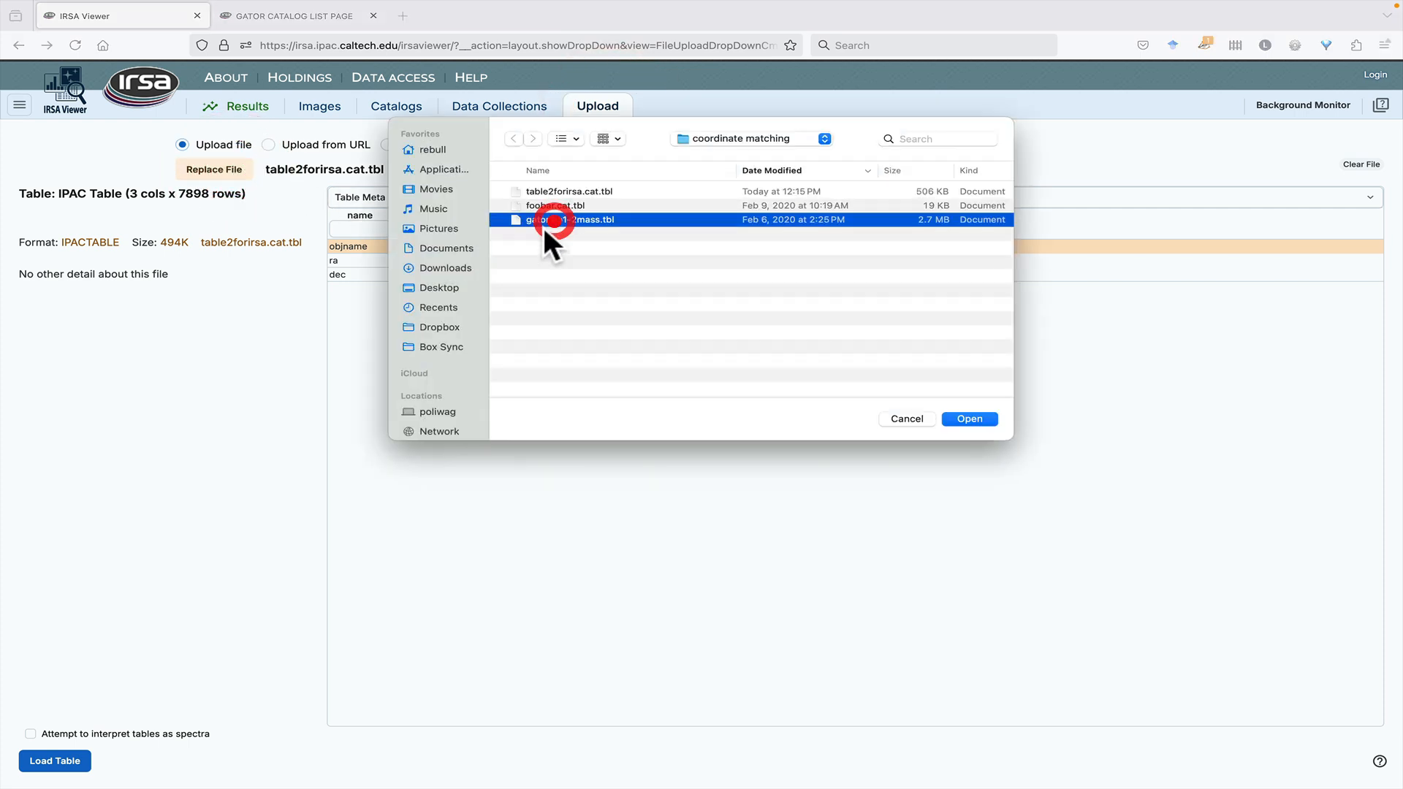
{"action": "left_click", "coordinate": [54, 761]}
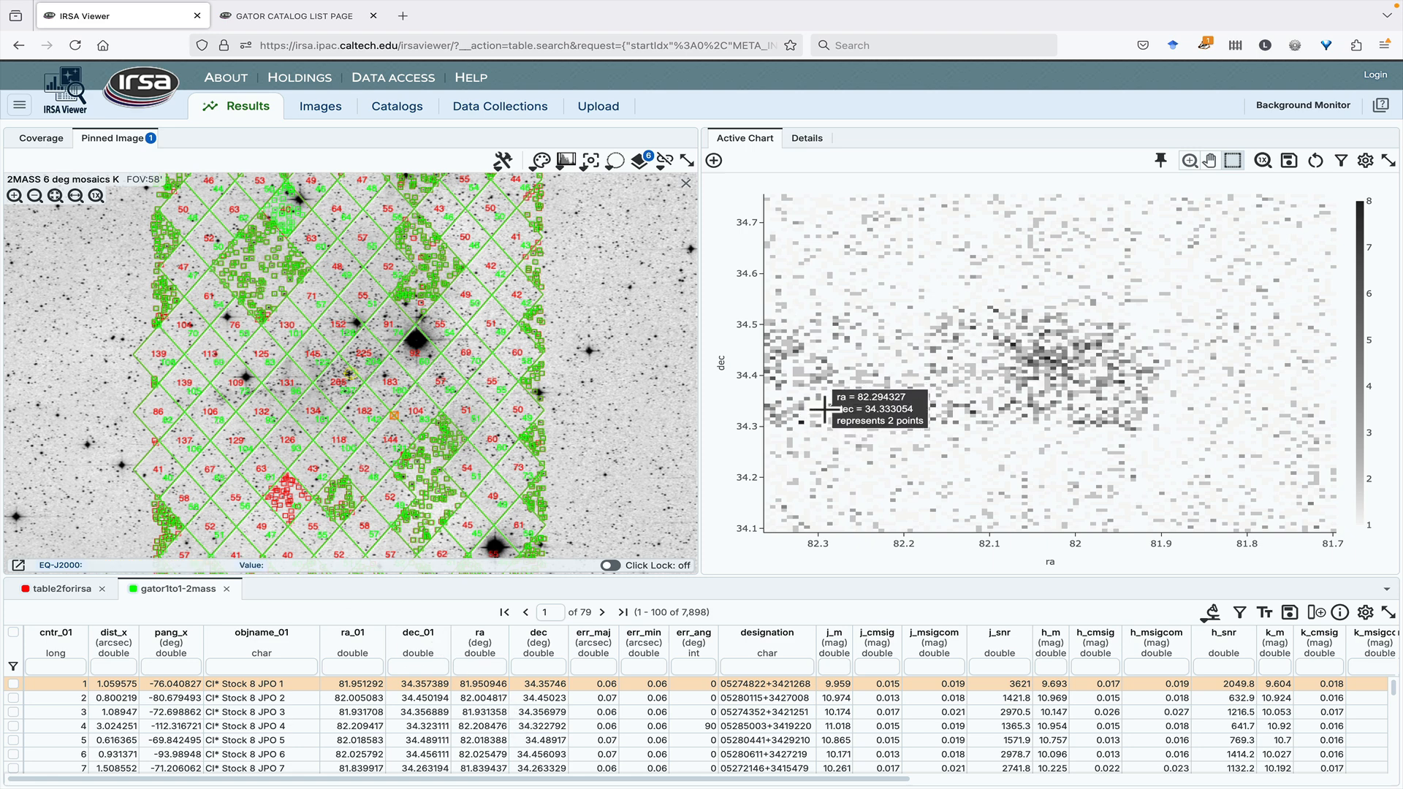
Sort the gator1to1-2mass table by ra in ascending order to inspect the unmatched sources, and close that table
{"action": "left_click", "coordinate": [482, 640]}
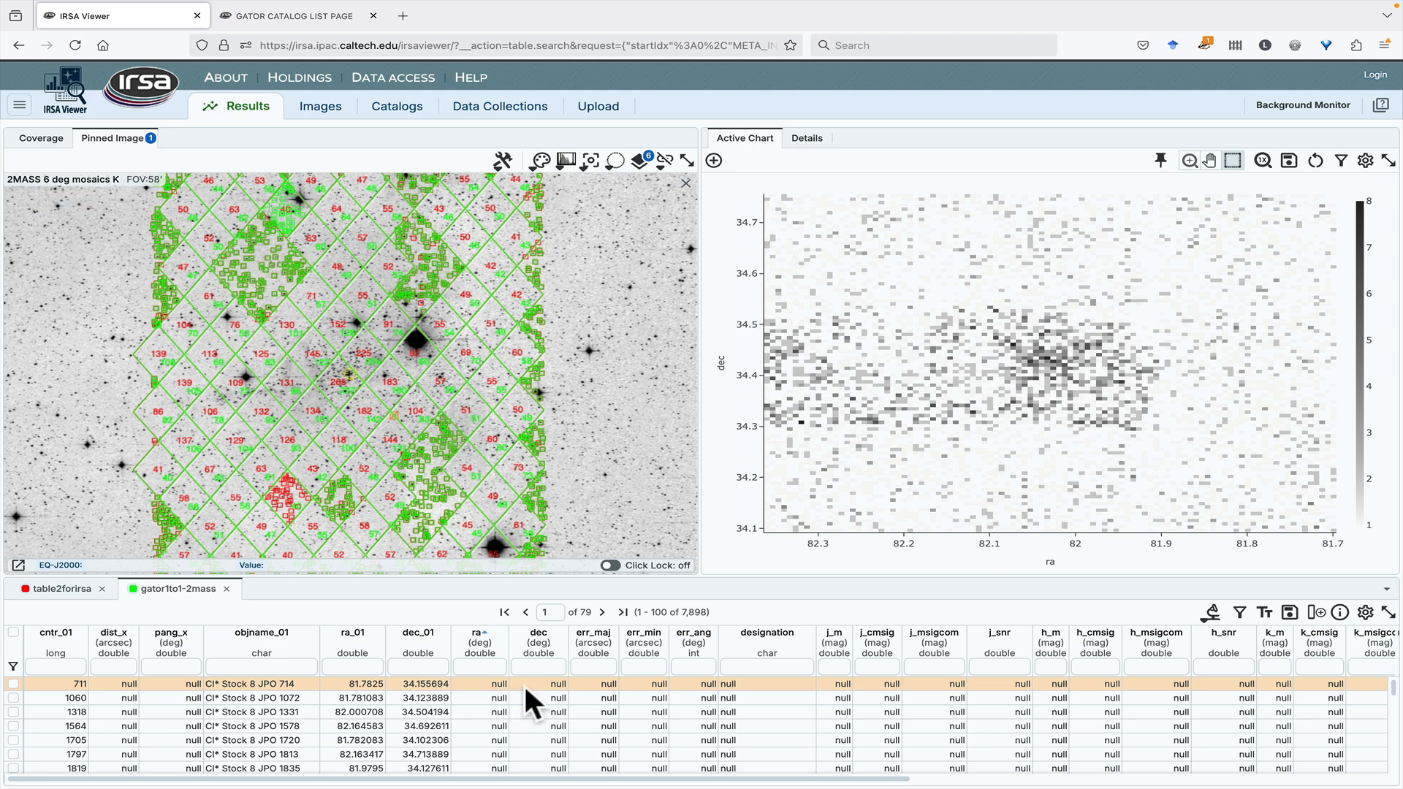
{"action": "left_click", "coordinate": [226, 588]}
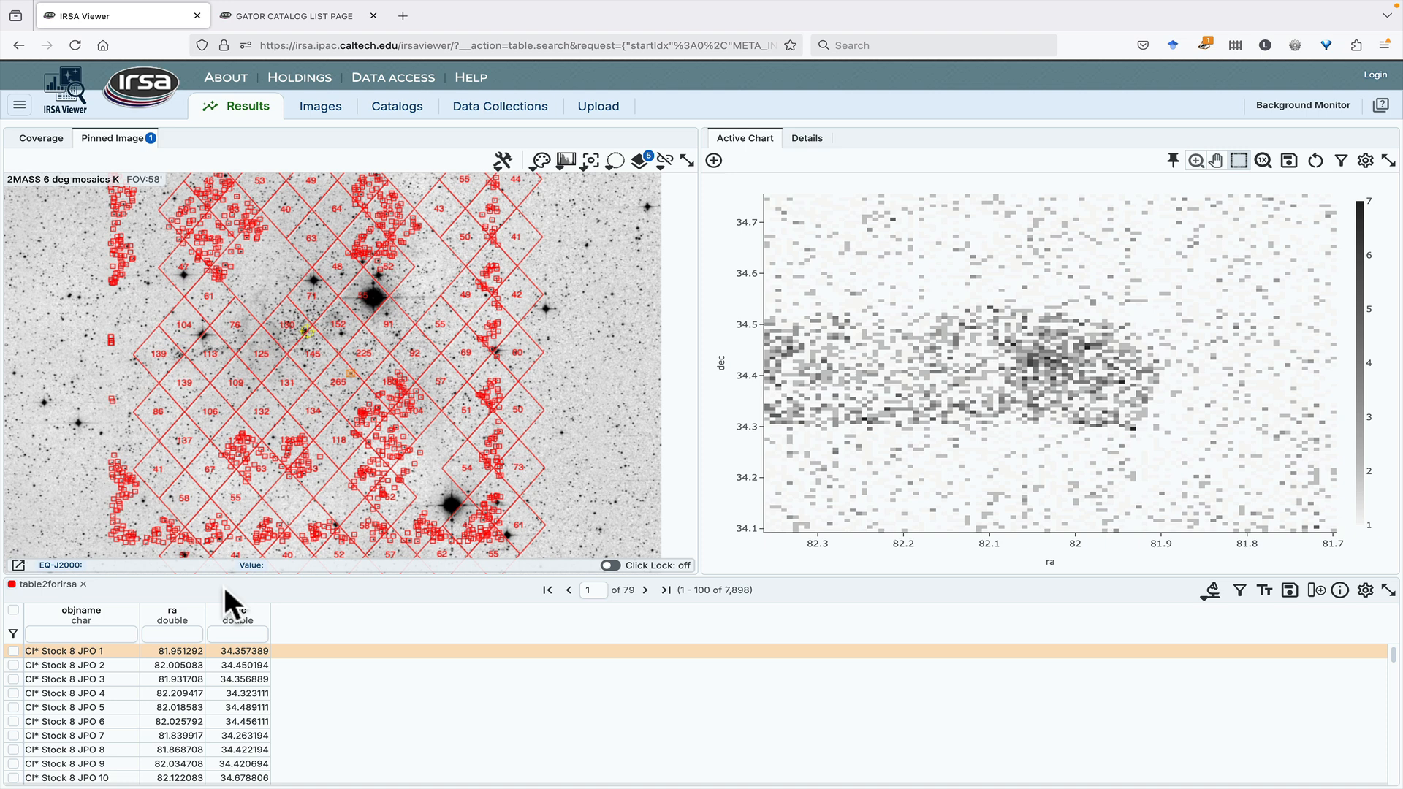
Set up a catalog search on the 2MASS project's All-Sky Point Source Catalog (PSC)
{"action": "left_click", "coordinate": [411, 126]}
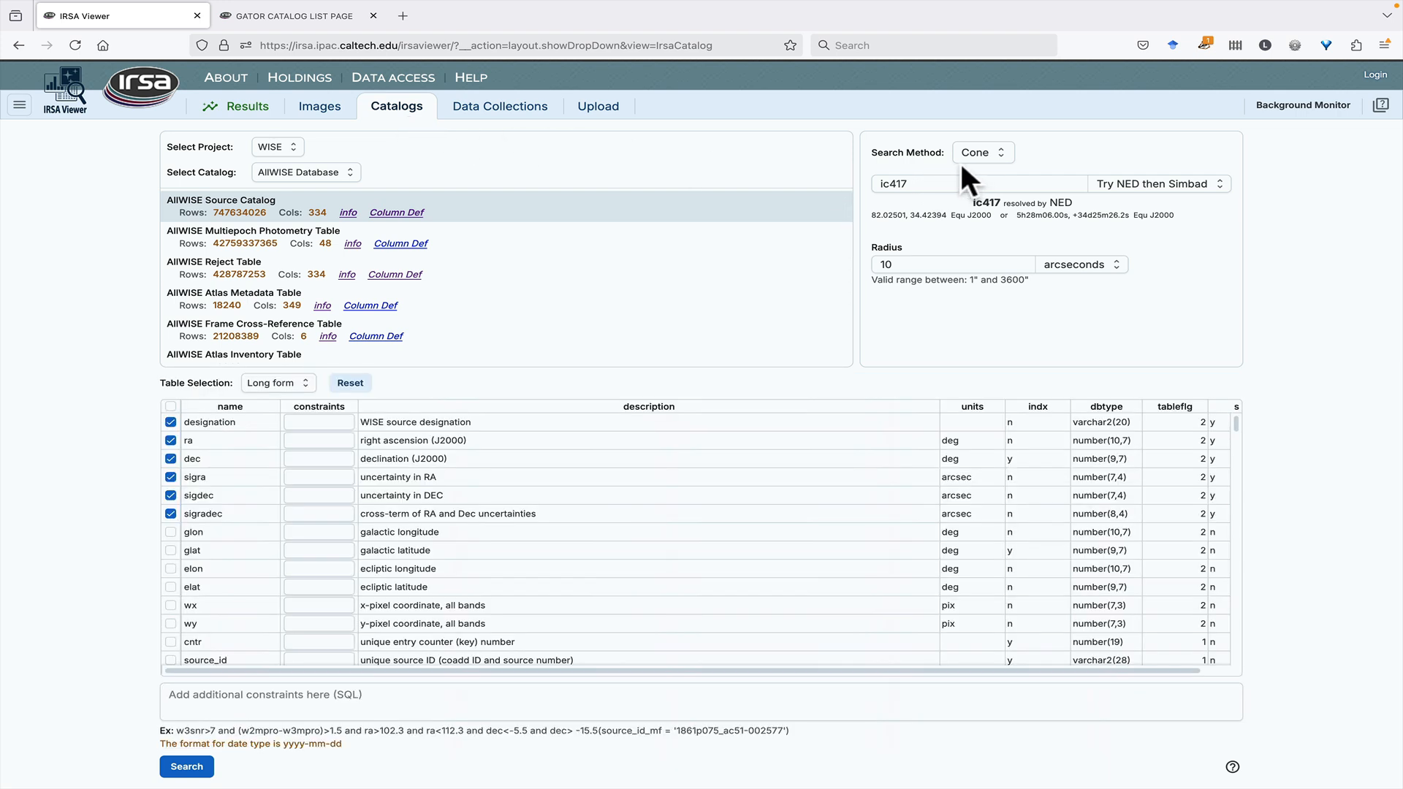
{"action": "left_click", "coordinate": [292, 147]}
{"action": "left_click", "coordinate": [285, 180]}
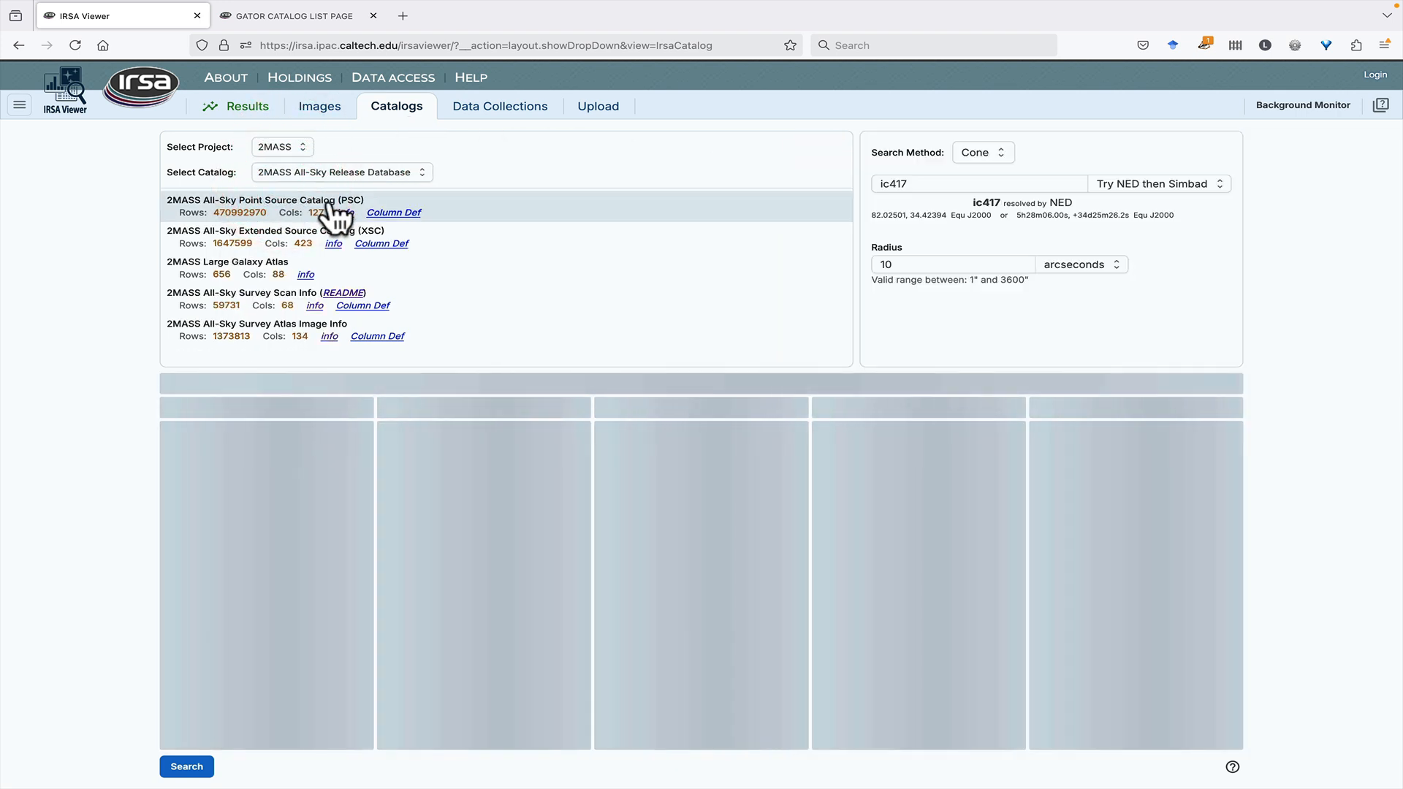
Run a Multi-Object catalog search using the positions in the local file table2forirsa.cat.tbl
{"action": "left_click", "coordinate": [987, 153]}
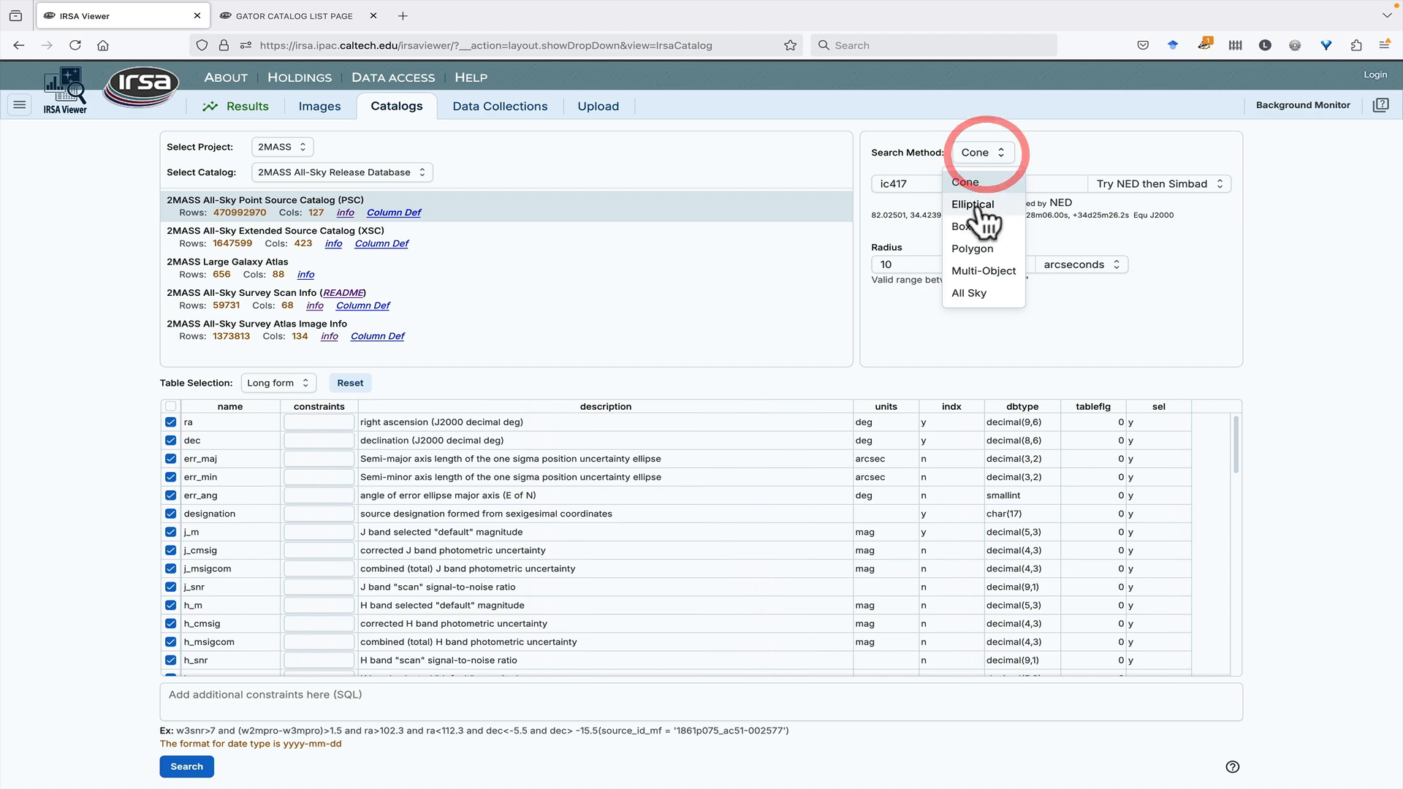
{"action": "left_click", "coordinate": [986, 272]}
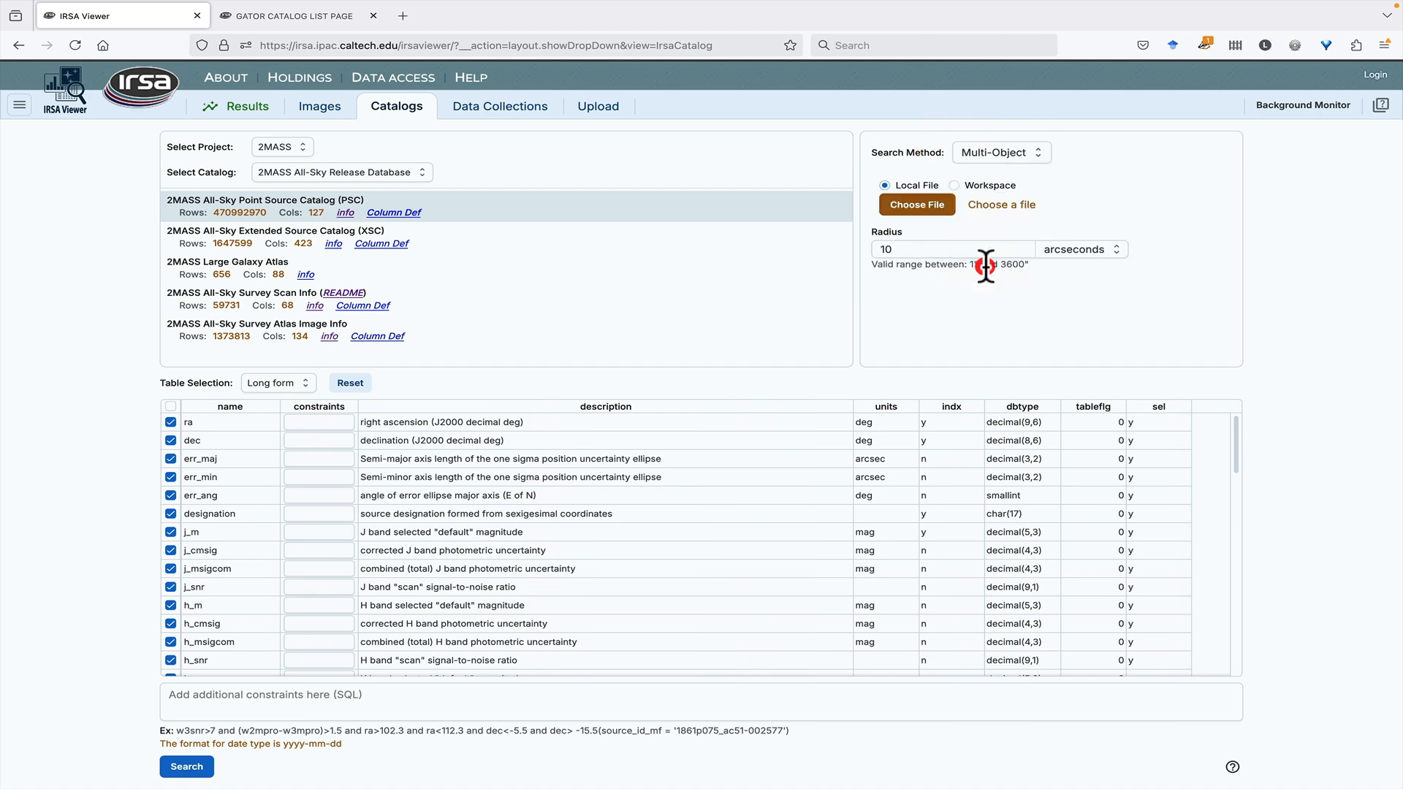
{"action": "left_click", "coordinate": [918, 203]}
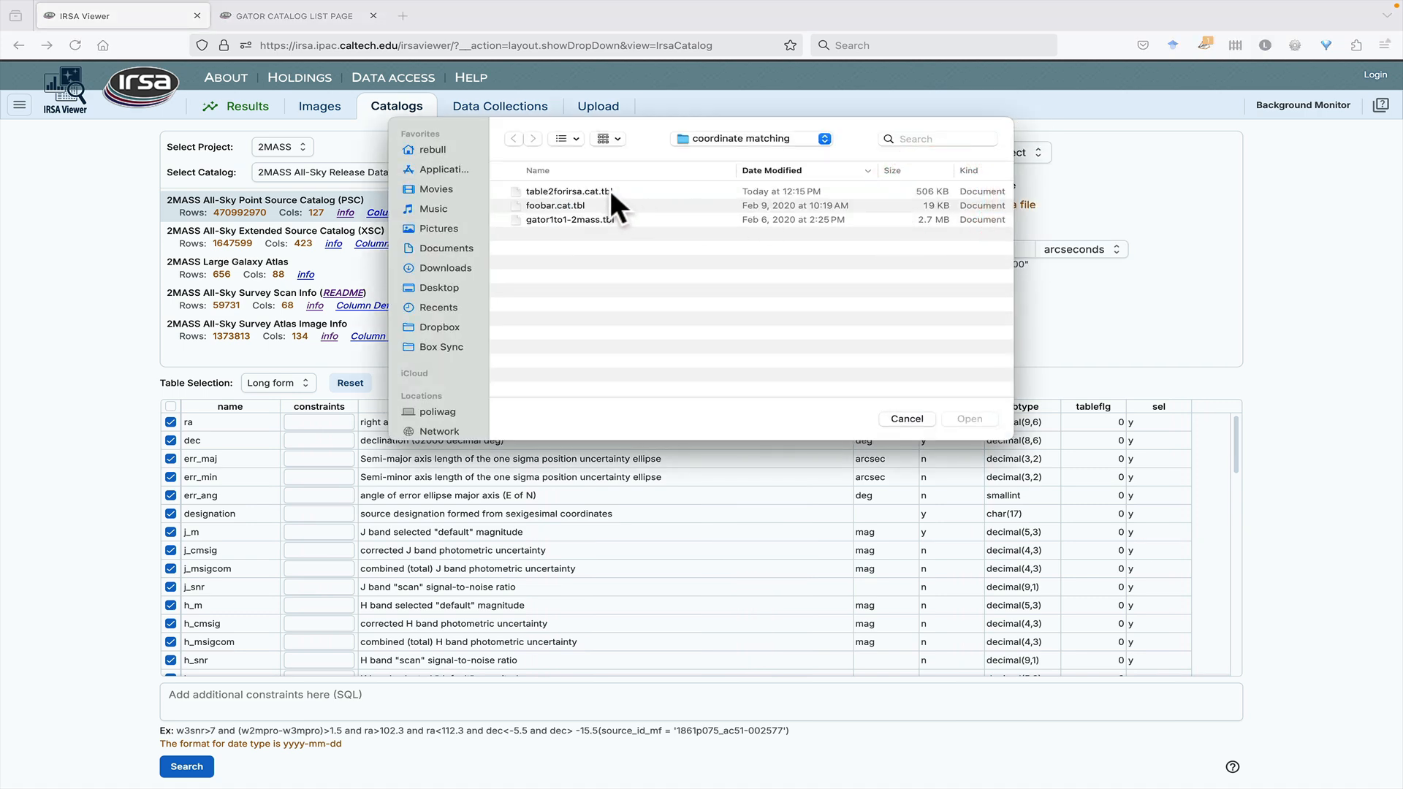
{"action": "double_click", "coordinate": [578, 192]}
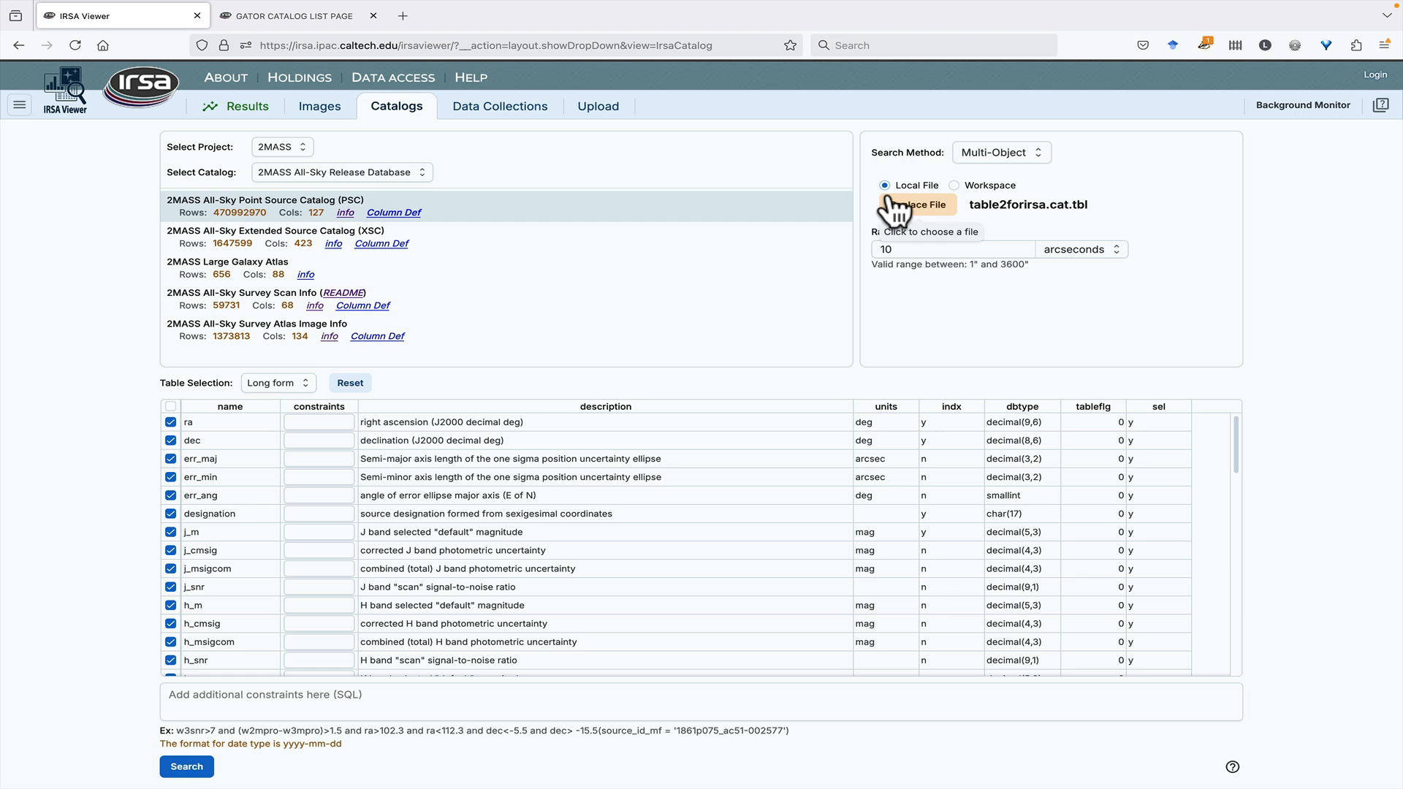
{"action": "left_click", "coordinate": [186, 770]}
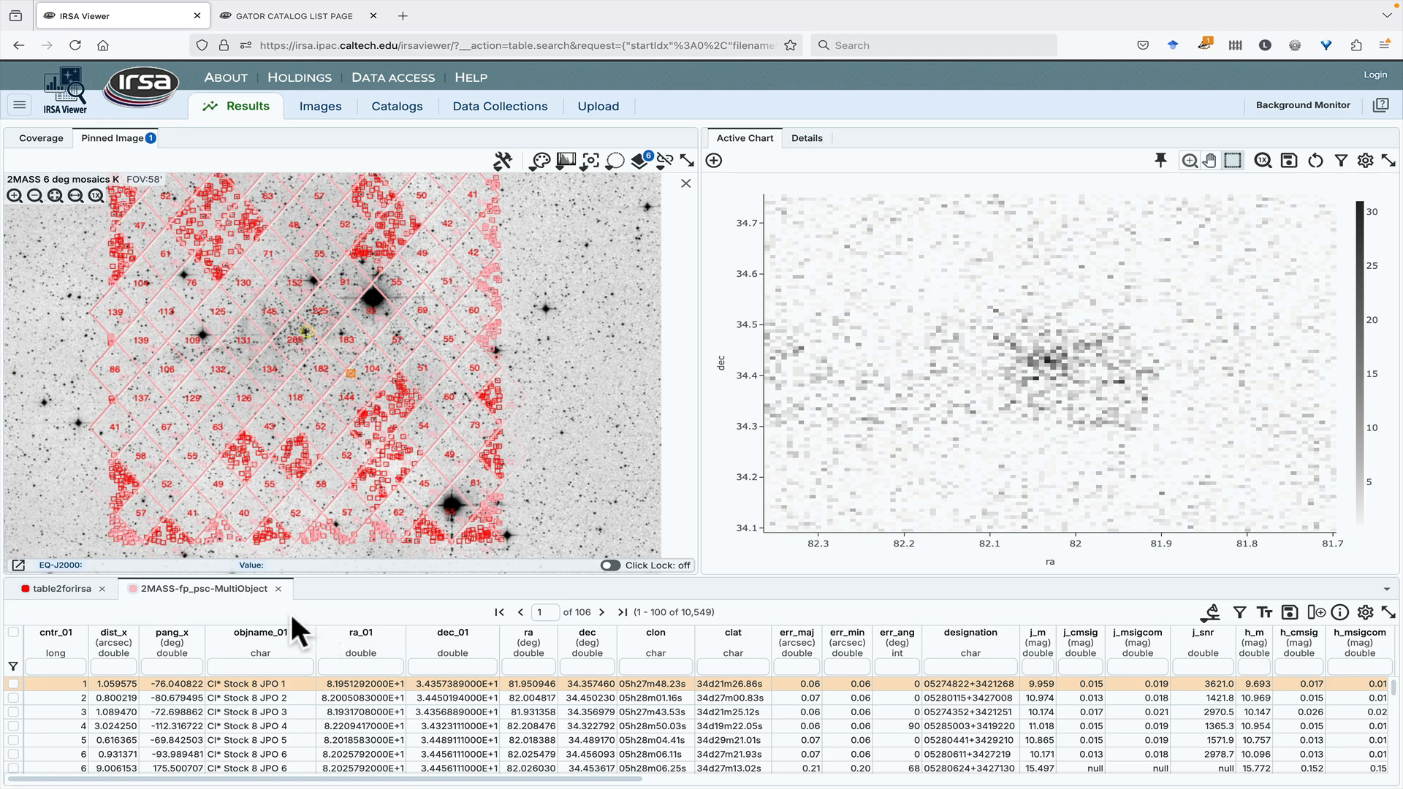
Compare the row counts of the table2forirsa table and the 2MASS-fp_psc-MultiObject results table
{"action": "left_click", "coordinate": [63, 590]}
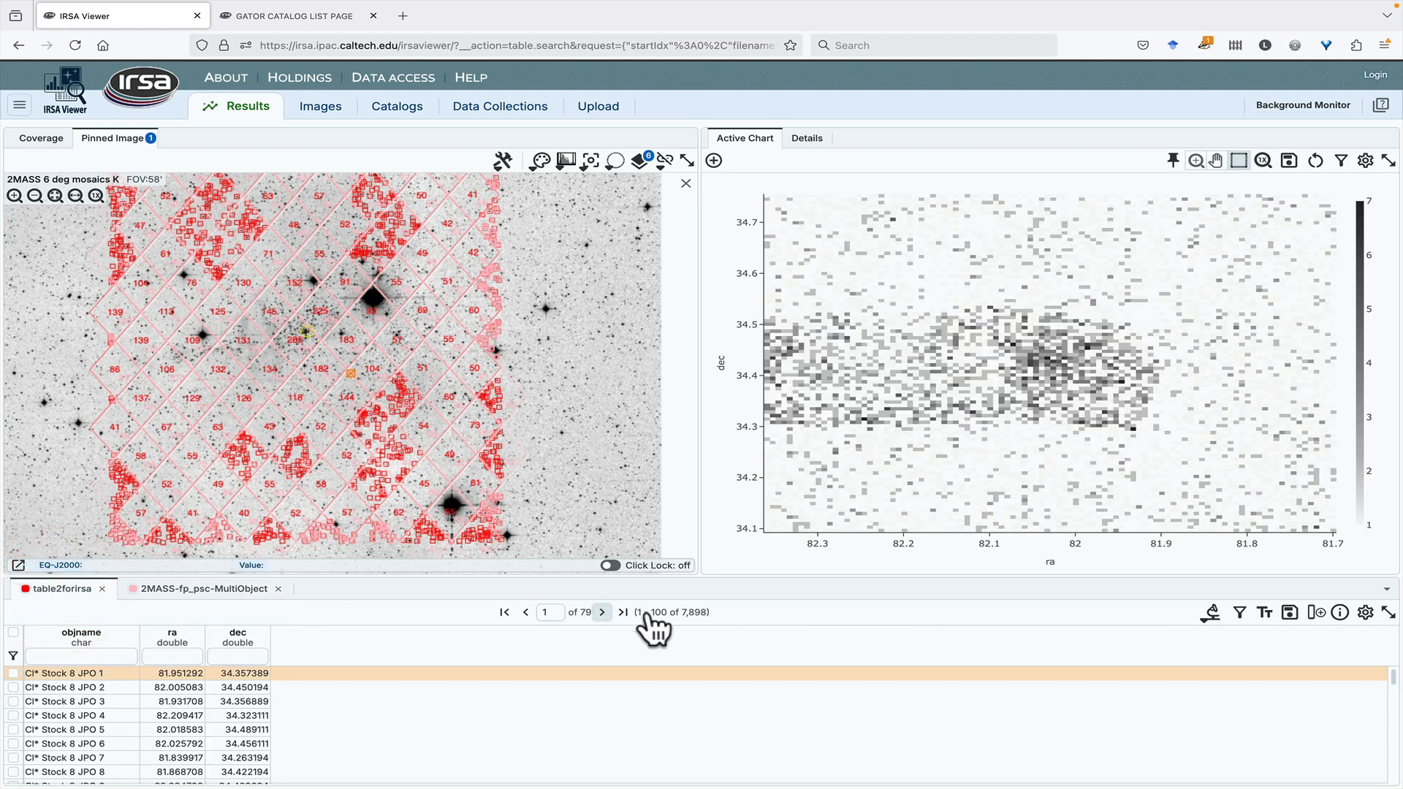
{"action": "left_click", "coordinate": [186, 591]}
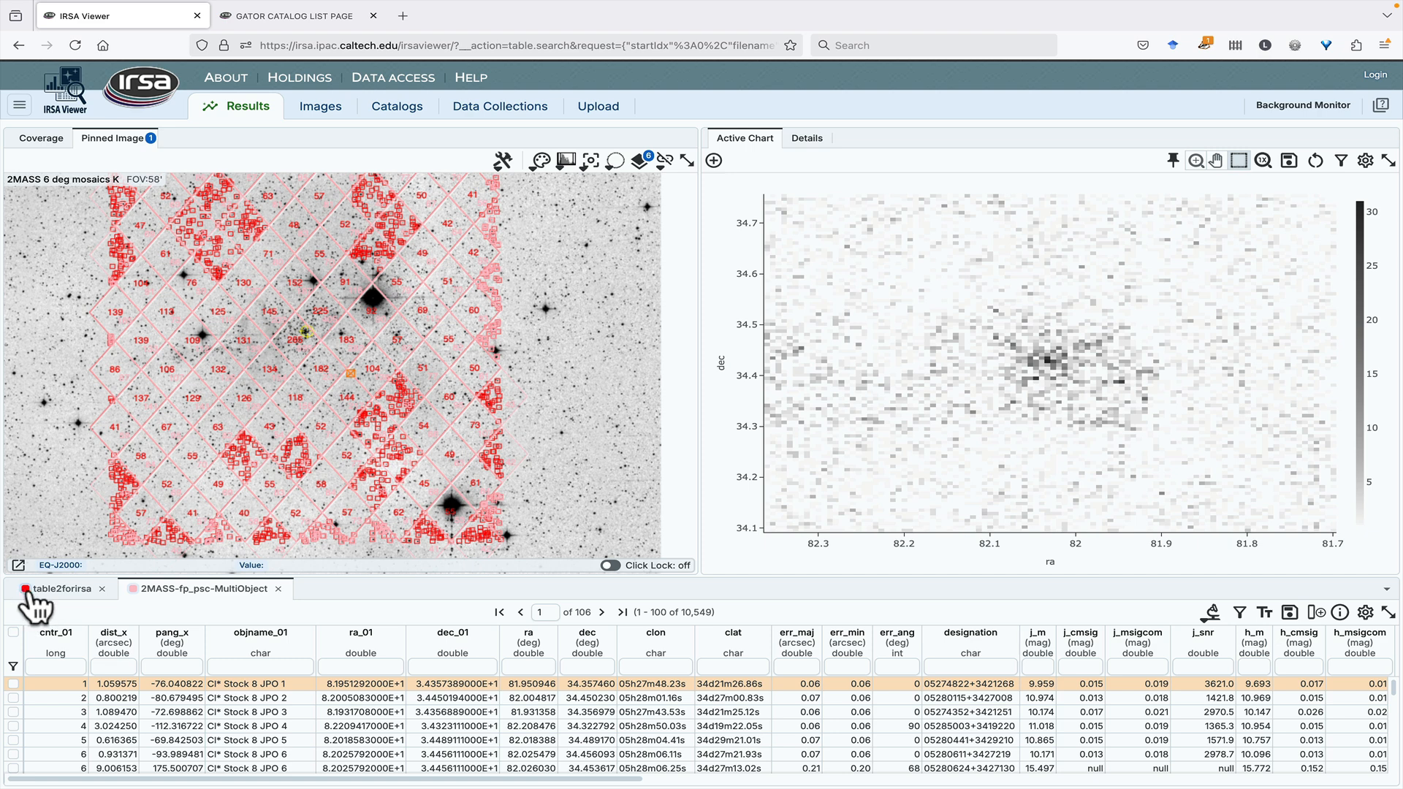
Change the 2MASS-fp_psc-MultiObject overlay's marker symbol to CROSS on the pinned 2MASS K image
{"action": "left_click", "coordinate": [641, 161]}
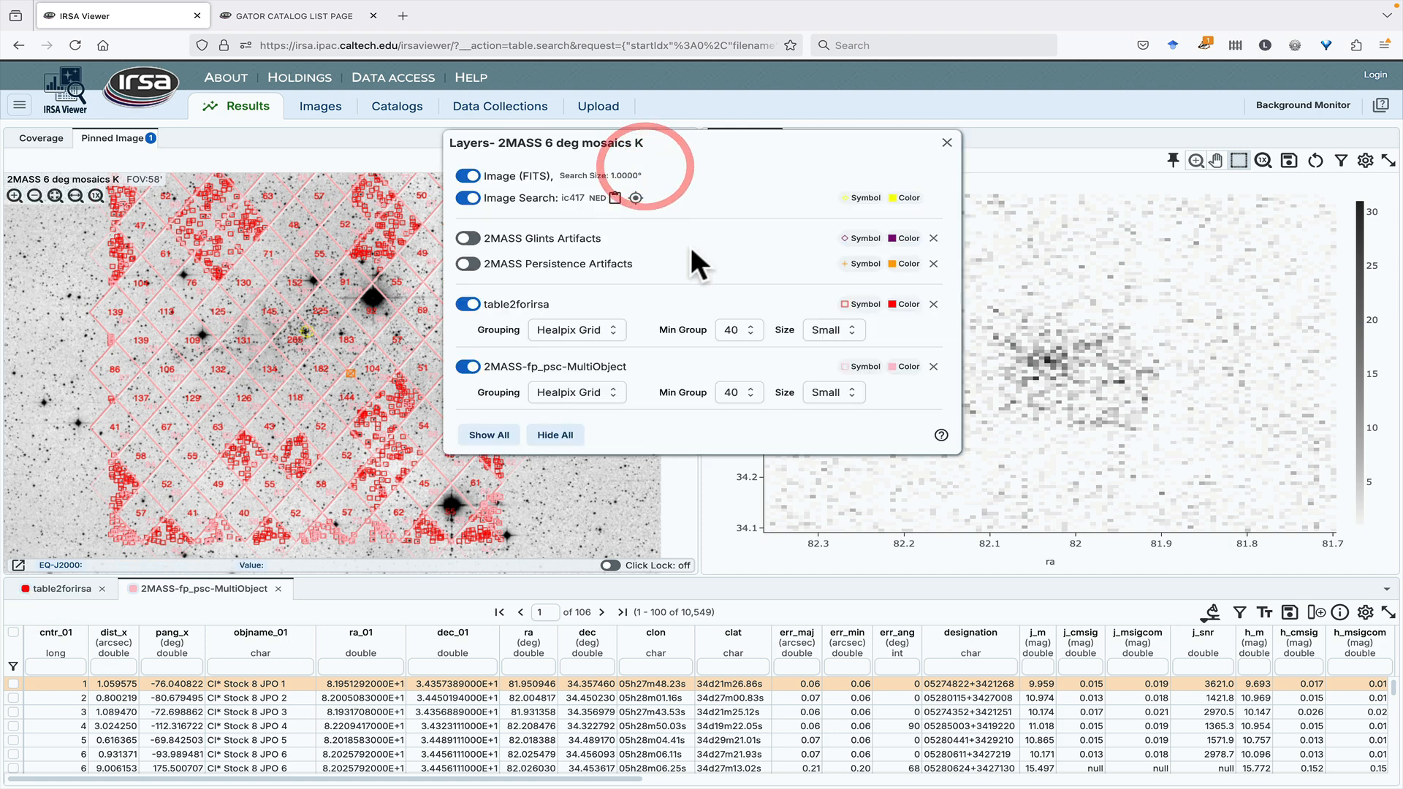
{"action": "left_click", "coordinate": [864, 367]}
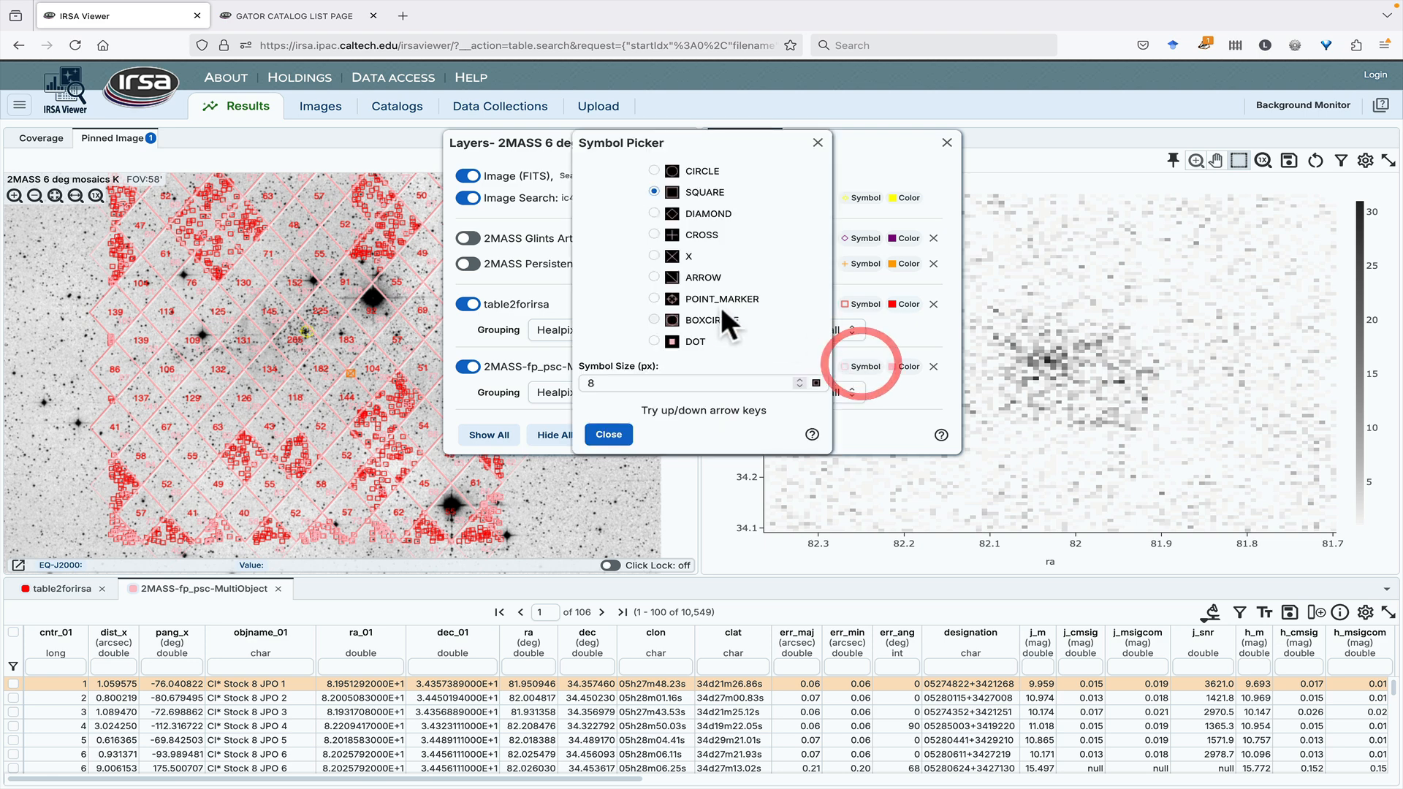
{"action": "left_click", "coordinate": [654, 235]}
{"action": "left_click", "coordinate": [818, 142]}
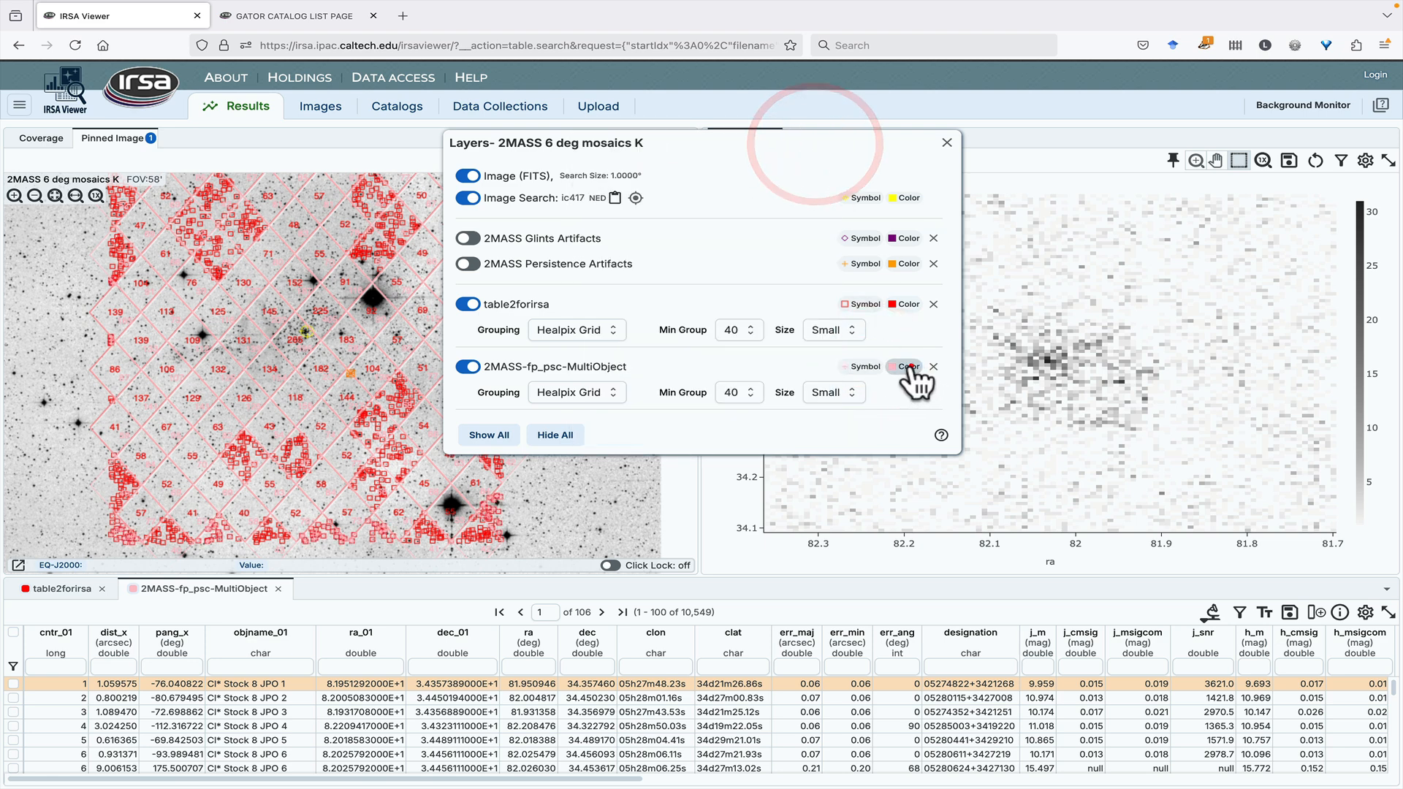
Recolor the 2MASS-fp_psc-MultiObject overlay markers to the blue preset 4A90E2
{"action": "left_click", "coordinate": [906, 367]}
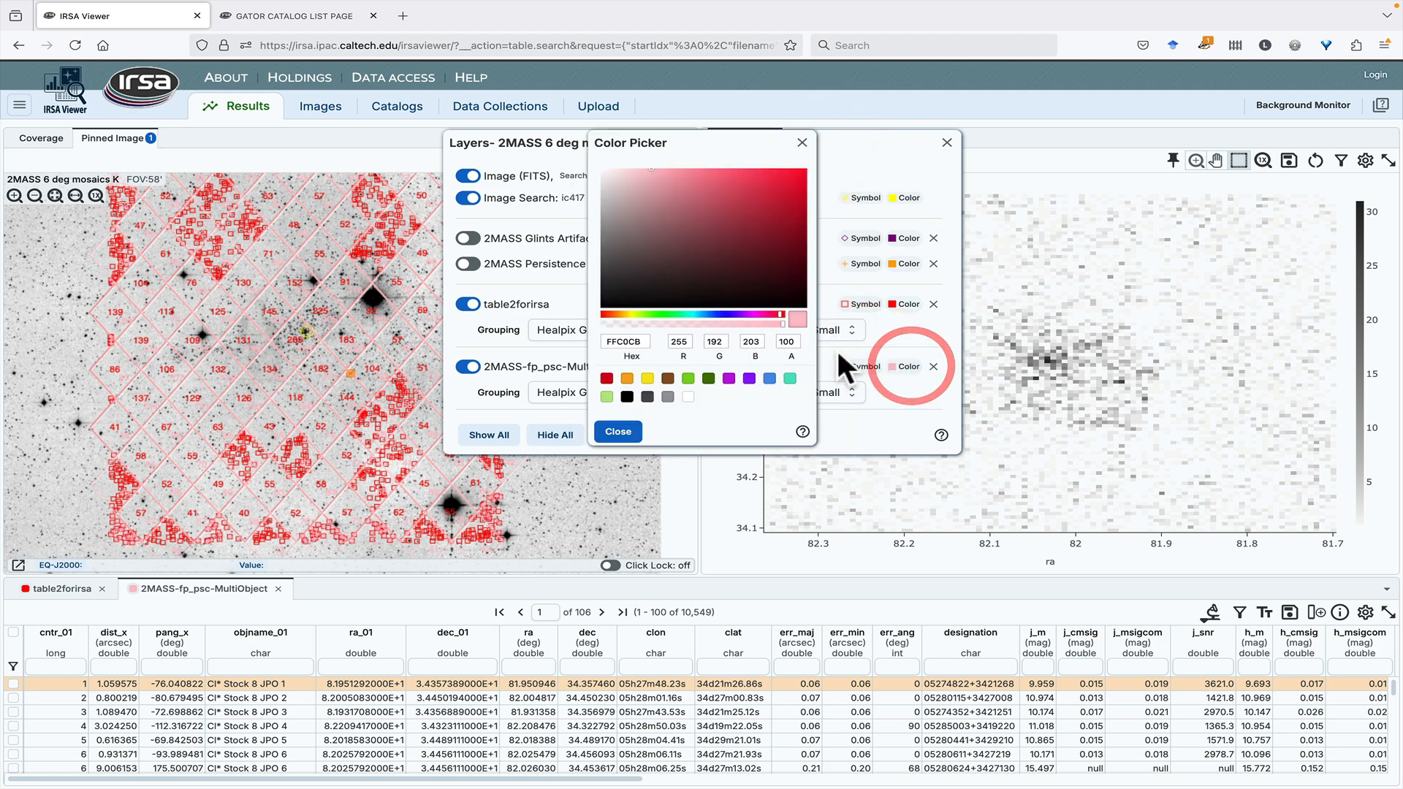
{"action": "left_click", "coordinate": [720, 314]}
{"action": "left_click", "coordinate": [618, 431]}
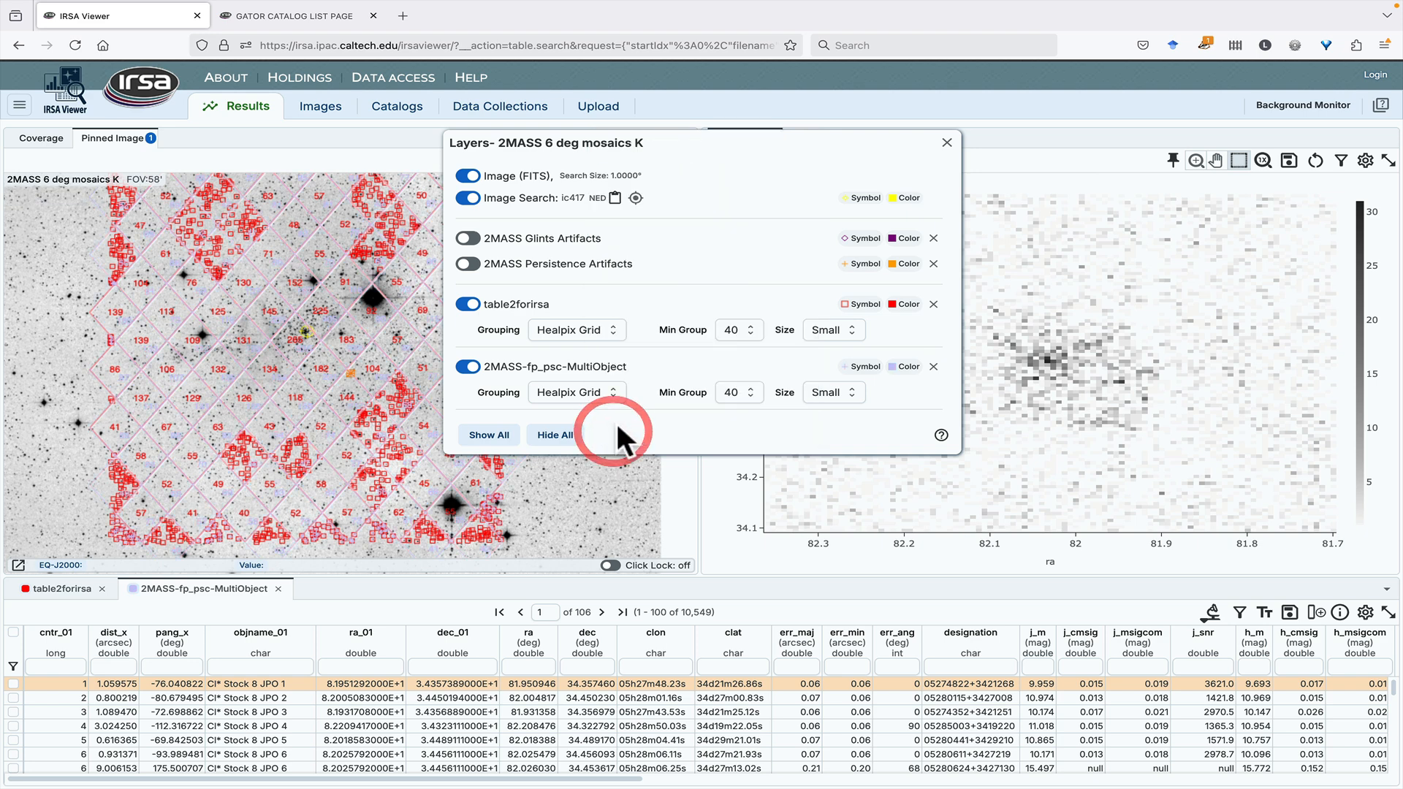
{"action": "left_click", "coordinate": [946, 141]}
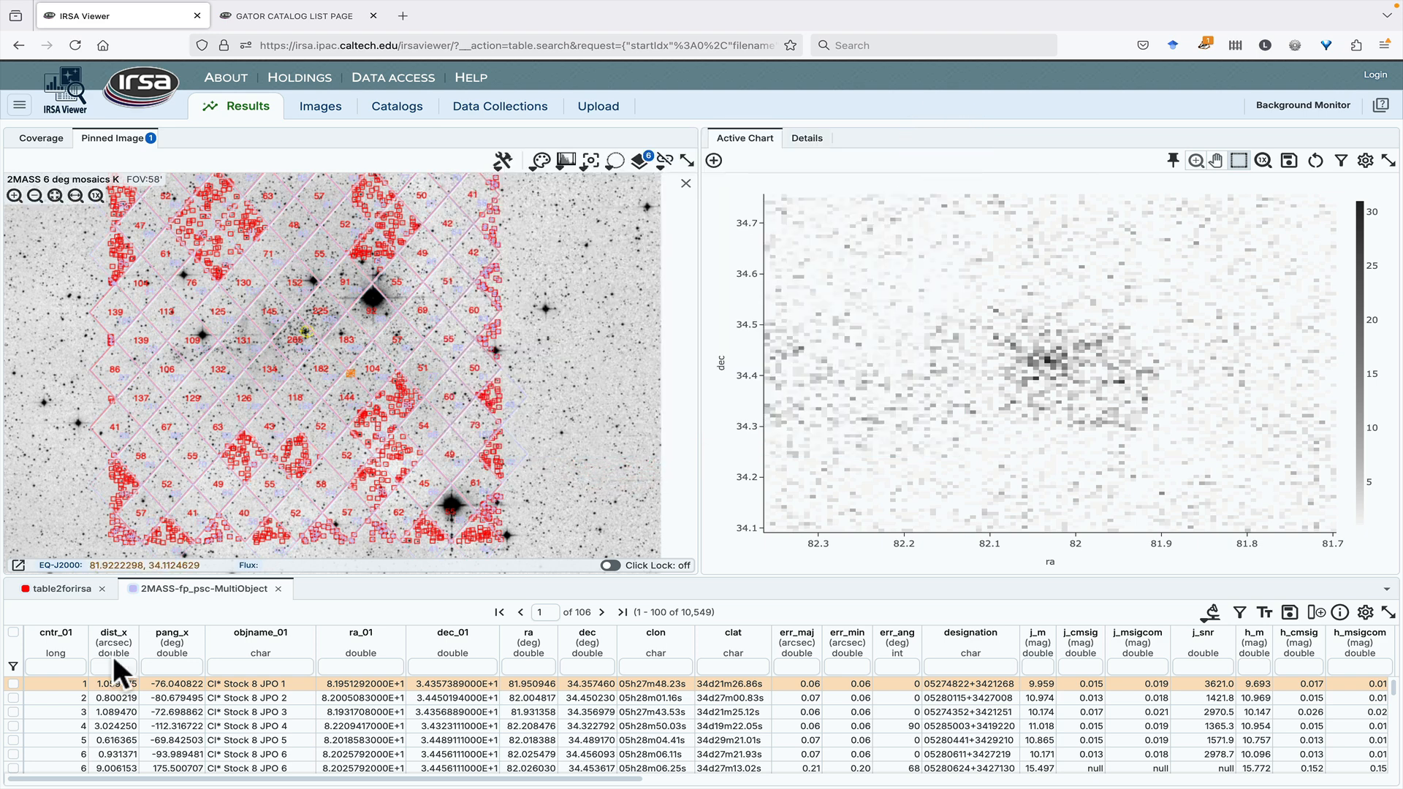
{"action": "left_click", "coordinate": [133, 591]}
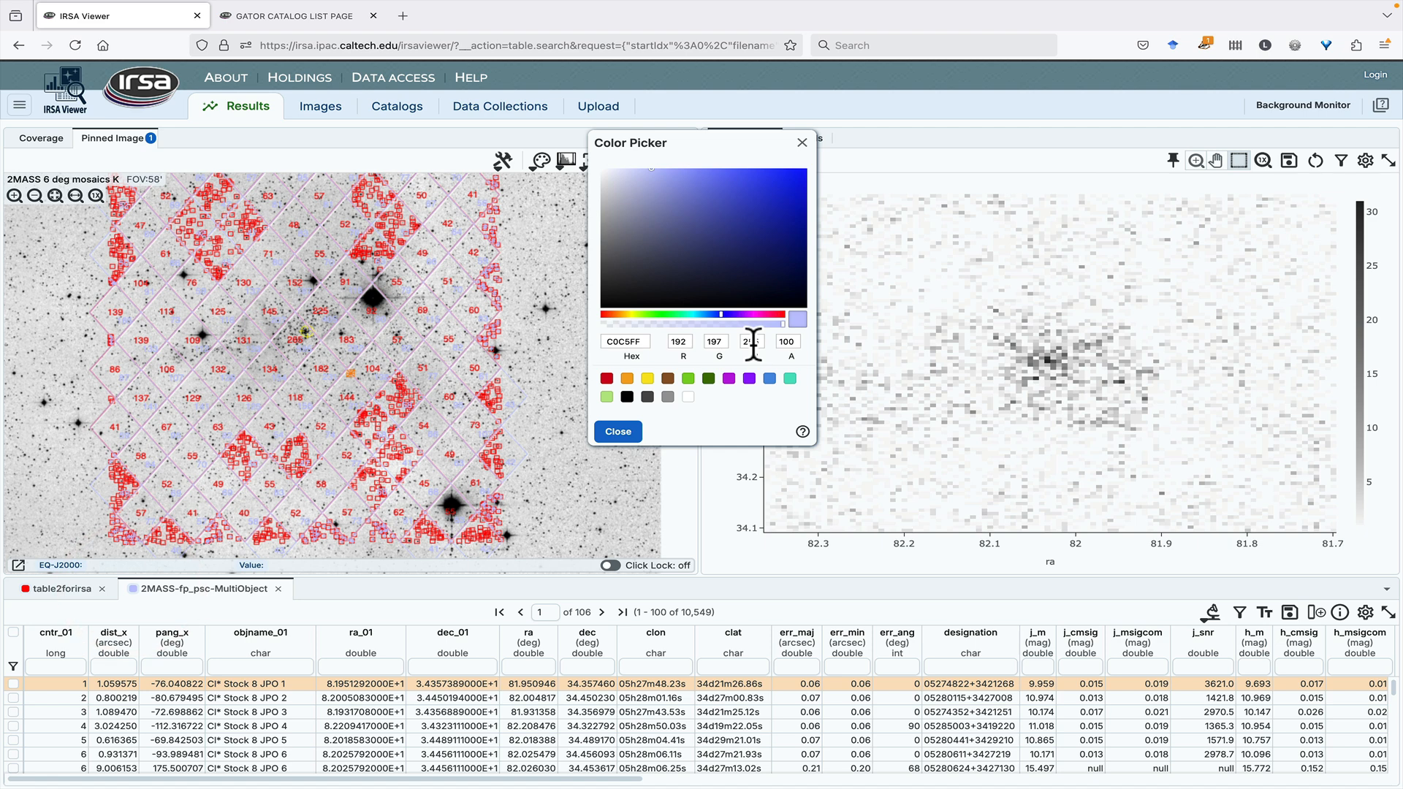
{"action": "left_click", "coordinate": [767, 378]}
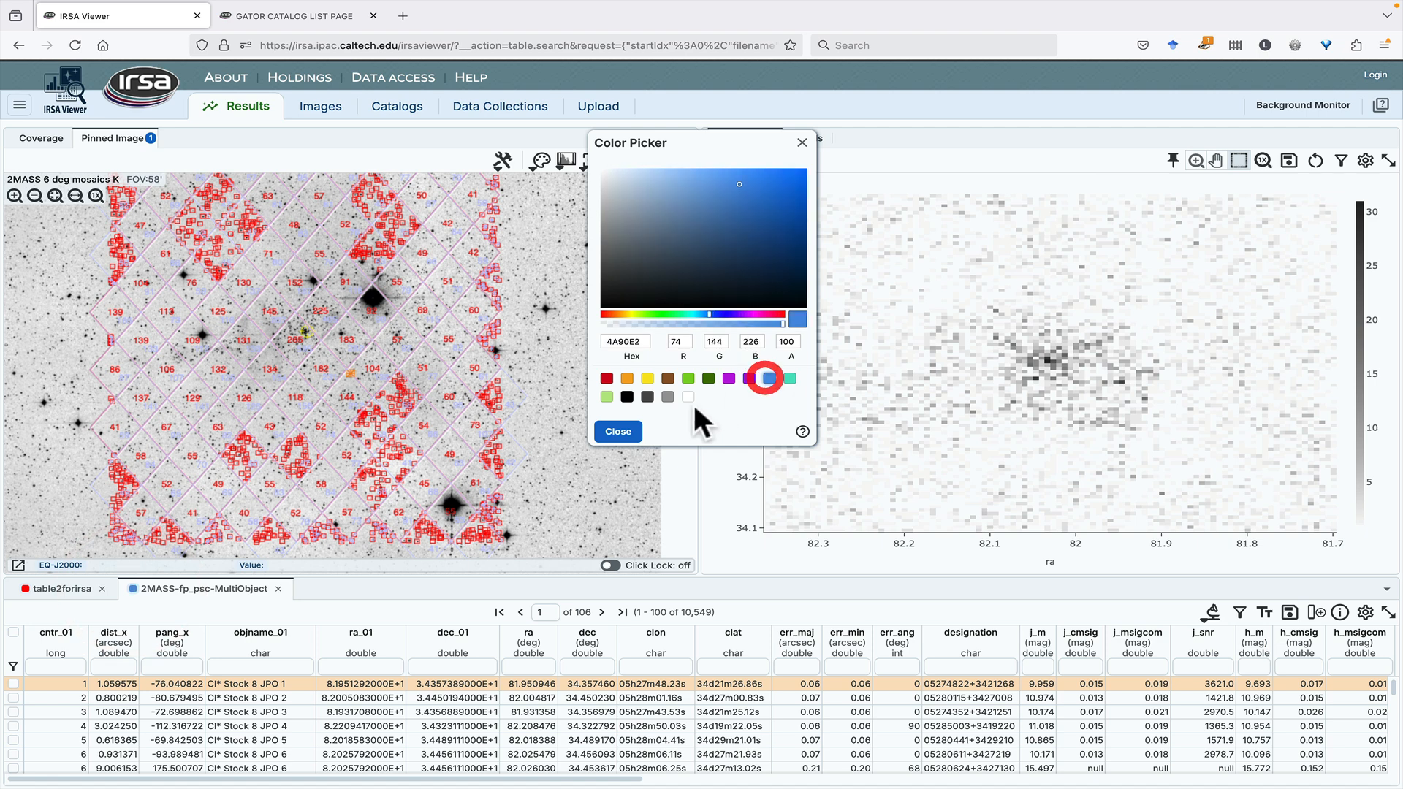
{"action": "left_click", "coordinate": [616, 431]}
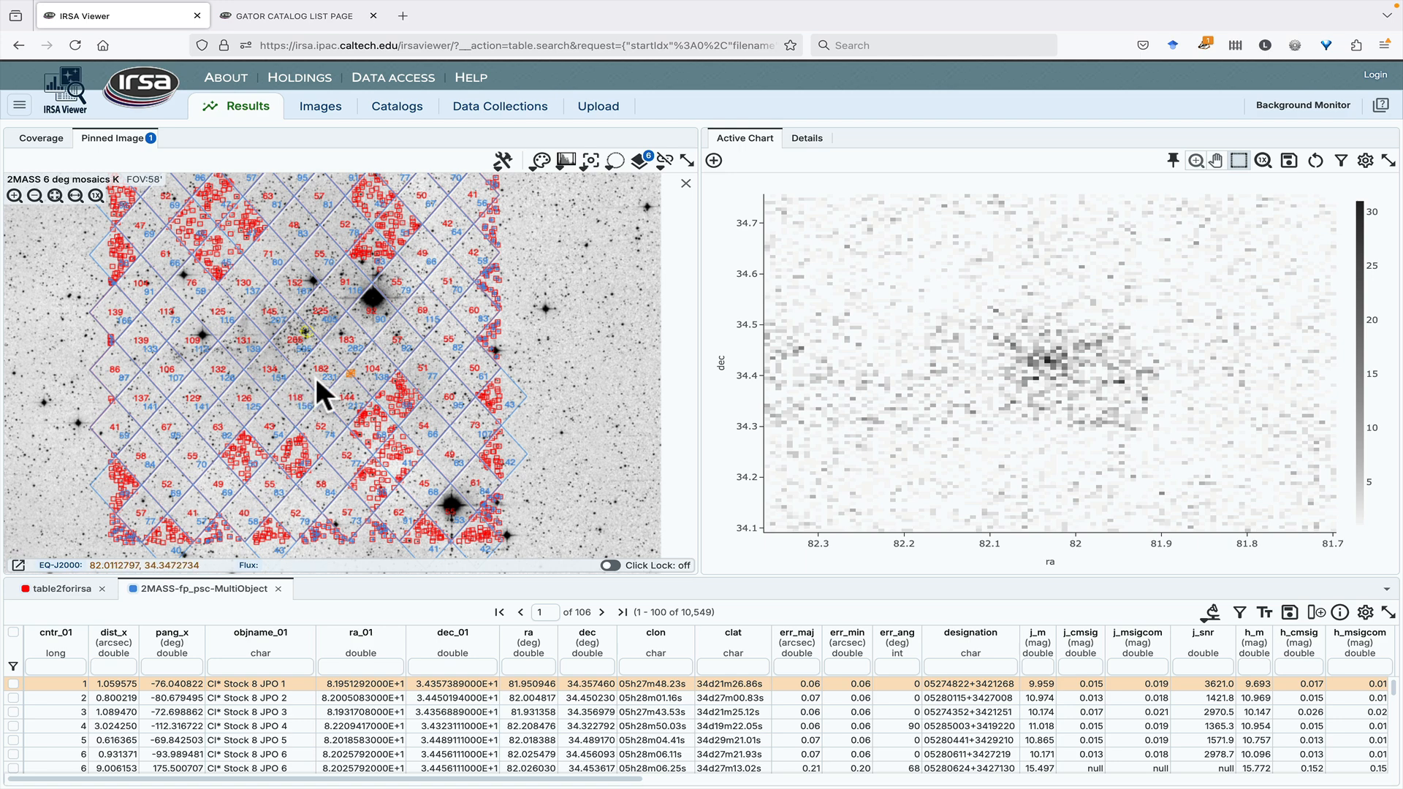
Examine how the red table2forirsa squares and blue 2MASS crosses align with stars near the cluster and the bright star
{"action": "scroll", "coordinate": [320, 357], "scroll_direction": "up", "scroll_amount": 10}
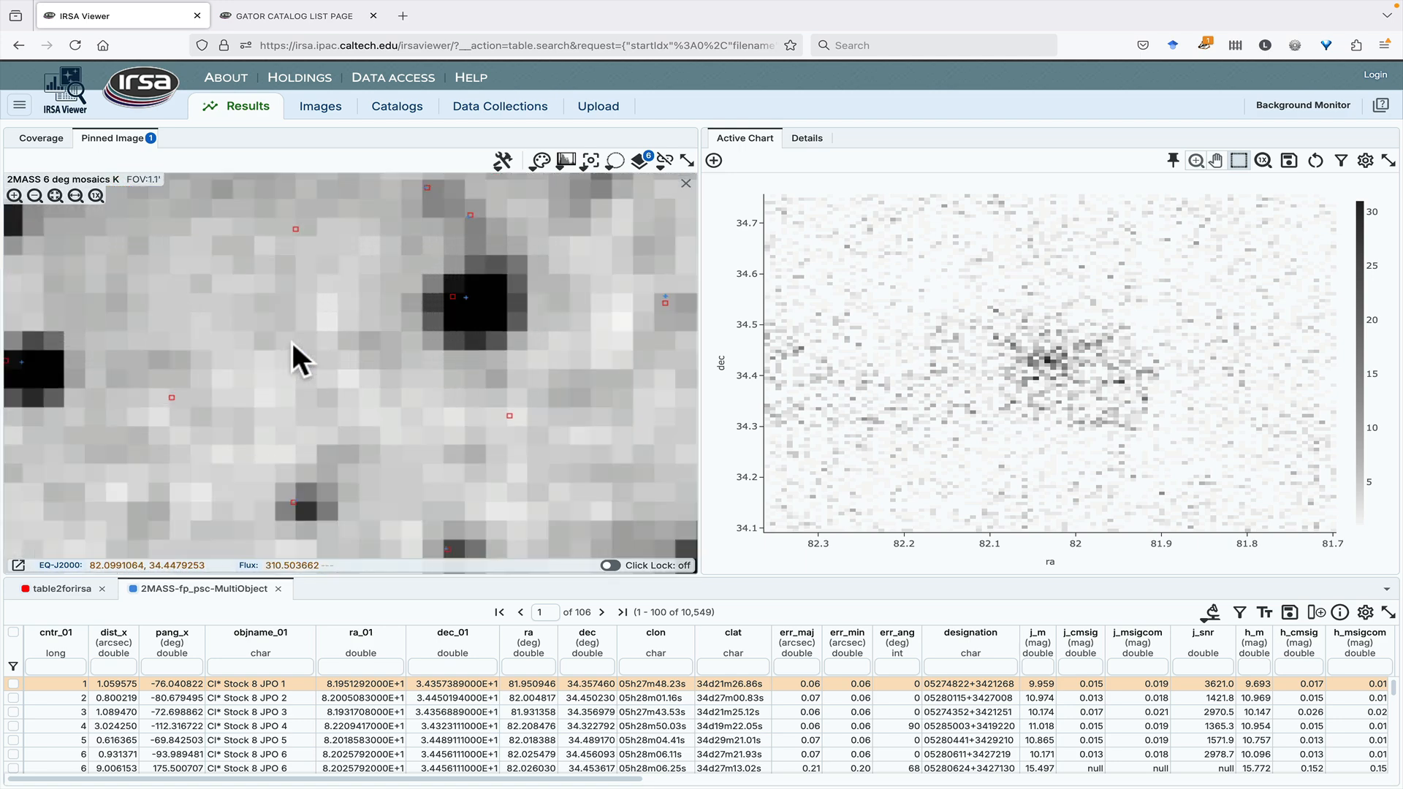
{"action": "scroll", "coordinate": [291, 340], "scroll_direction": "down", "scroll_amount": 2}
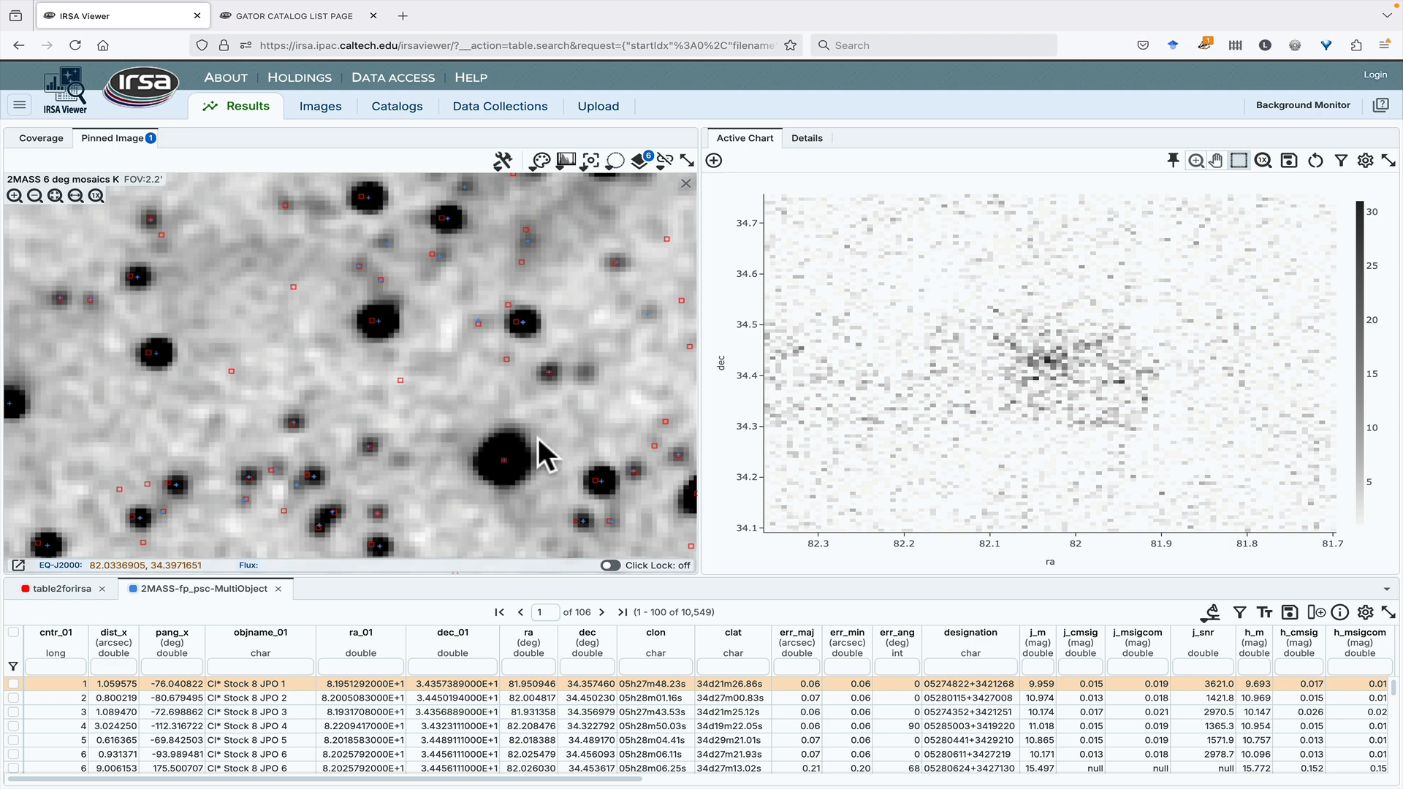
{"action": "scroll", "coordinate": [272, 347], "scroll_direction": "down", "scroll_amount": 3}
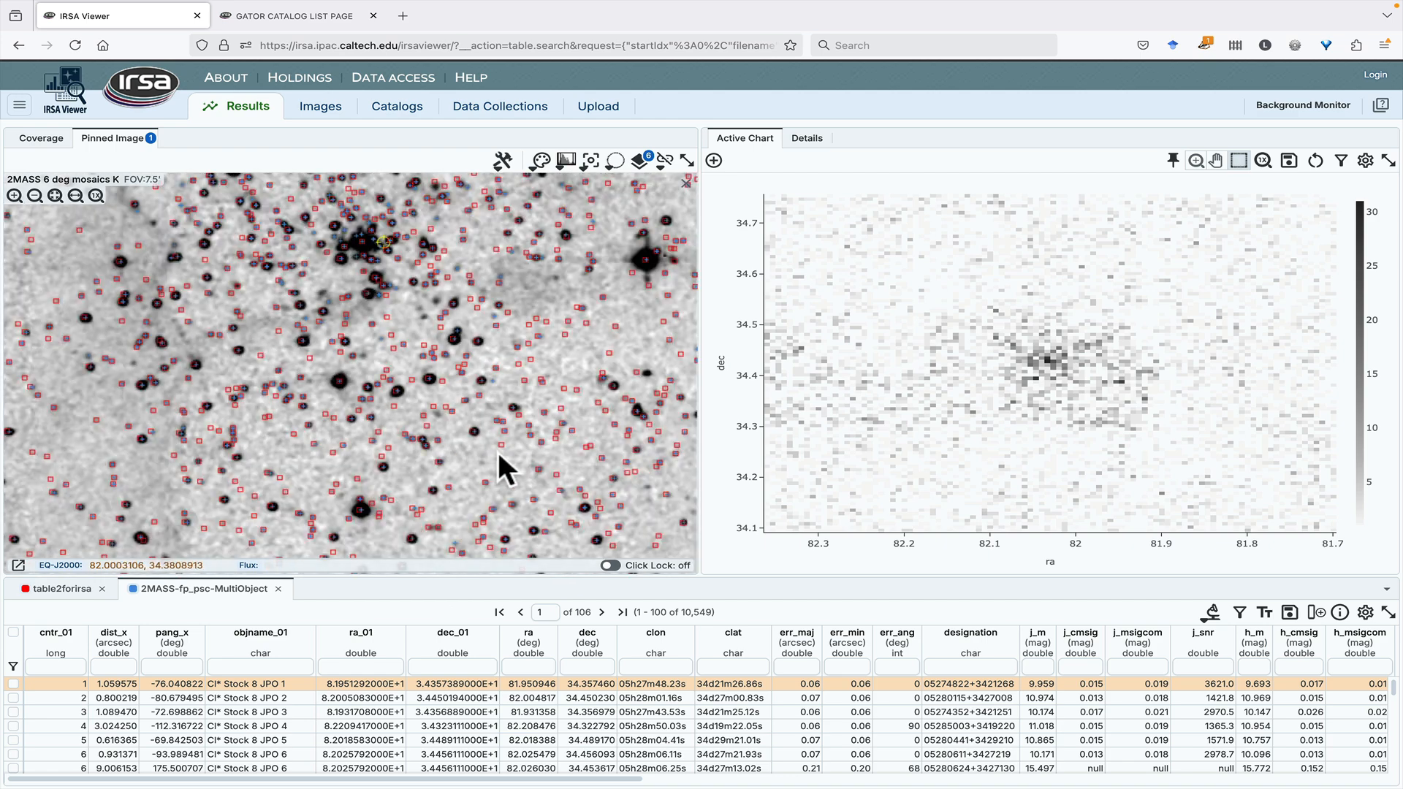
{"action": "left_click_drag", "start_coordinate": [413, 182], "coordinate": [556, 427]}
{"action": "left_click_drag", "start_coordinate": [479, 226], "coordinate": [581, 429]}
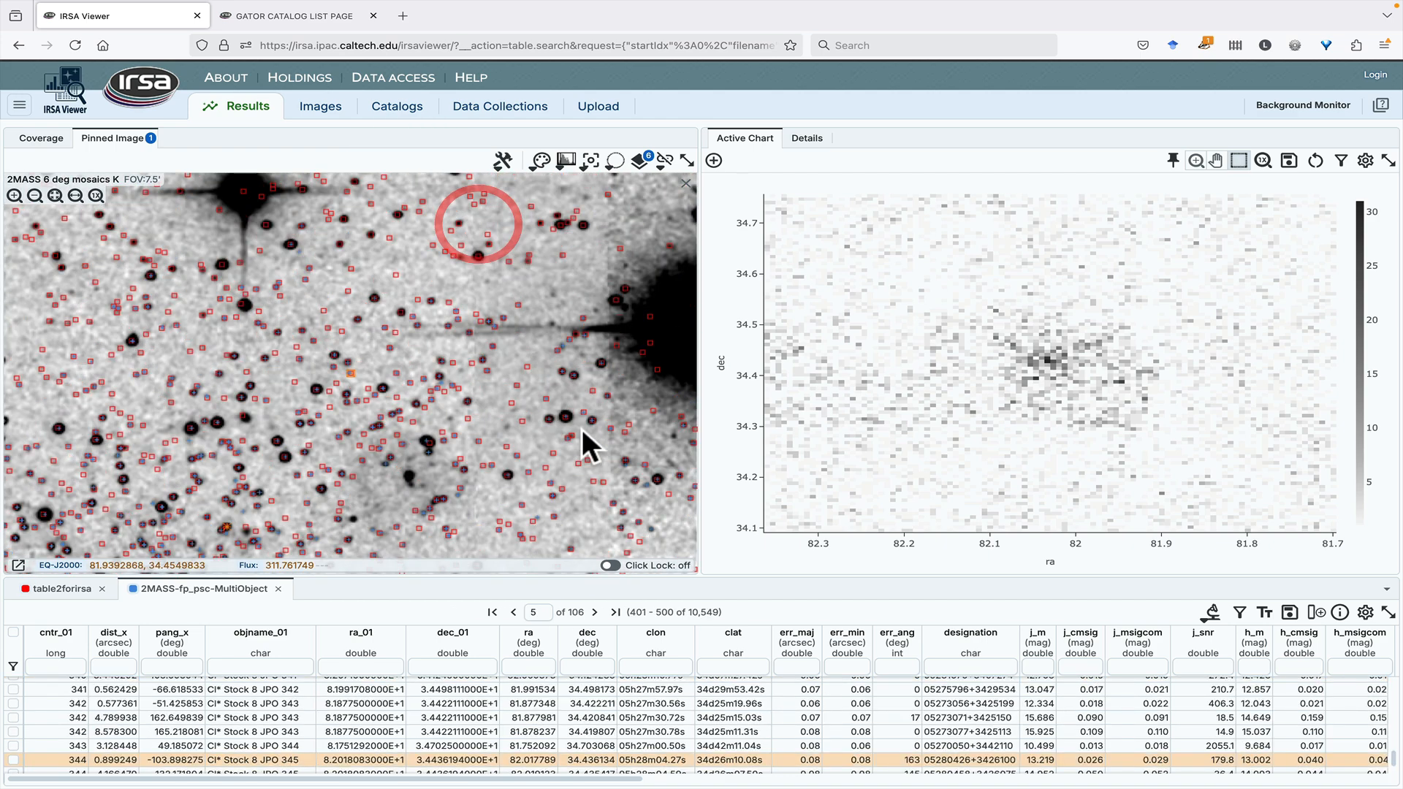
{"action": "scroll", "coordinate": [585, 429], "scroll_direction": "up", "scroll_amount": 5}
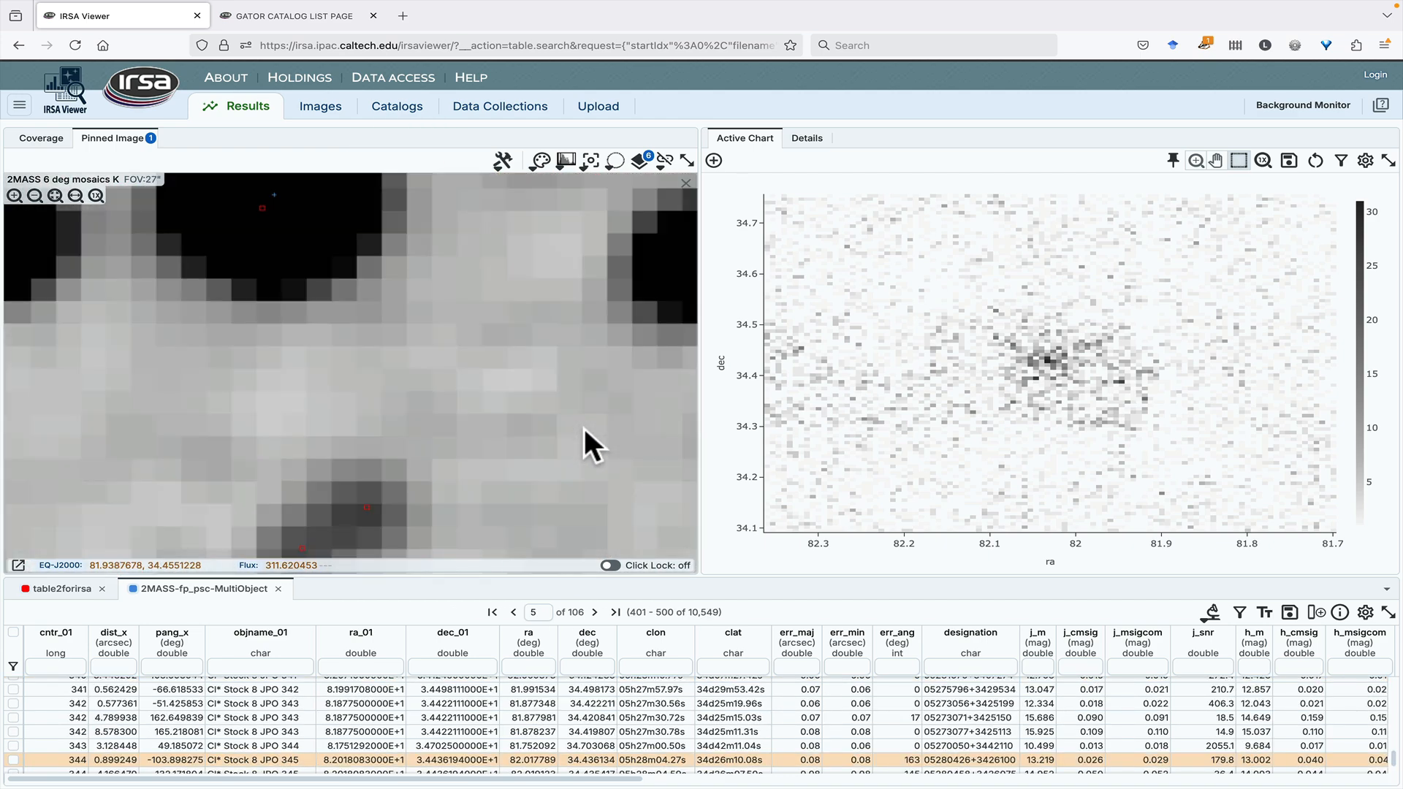
{"action": "scroll", "coordinate": [585, 427], "scroll_direction": "down", "scroll_amount": 2}
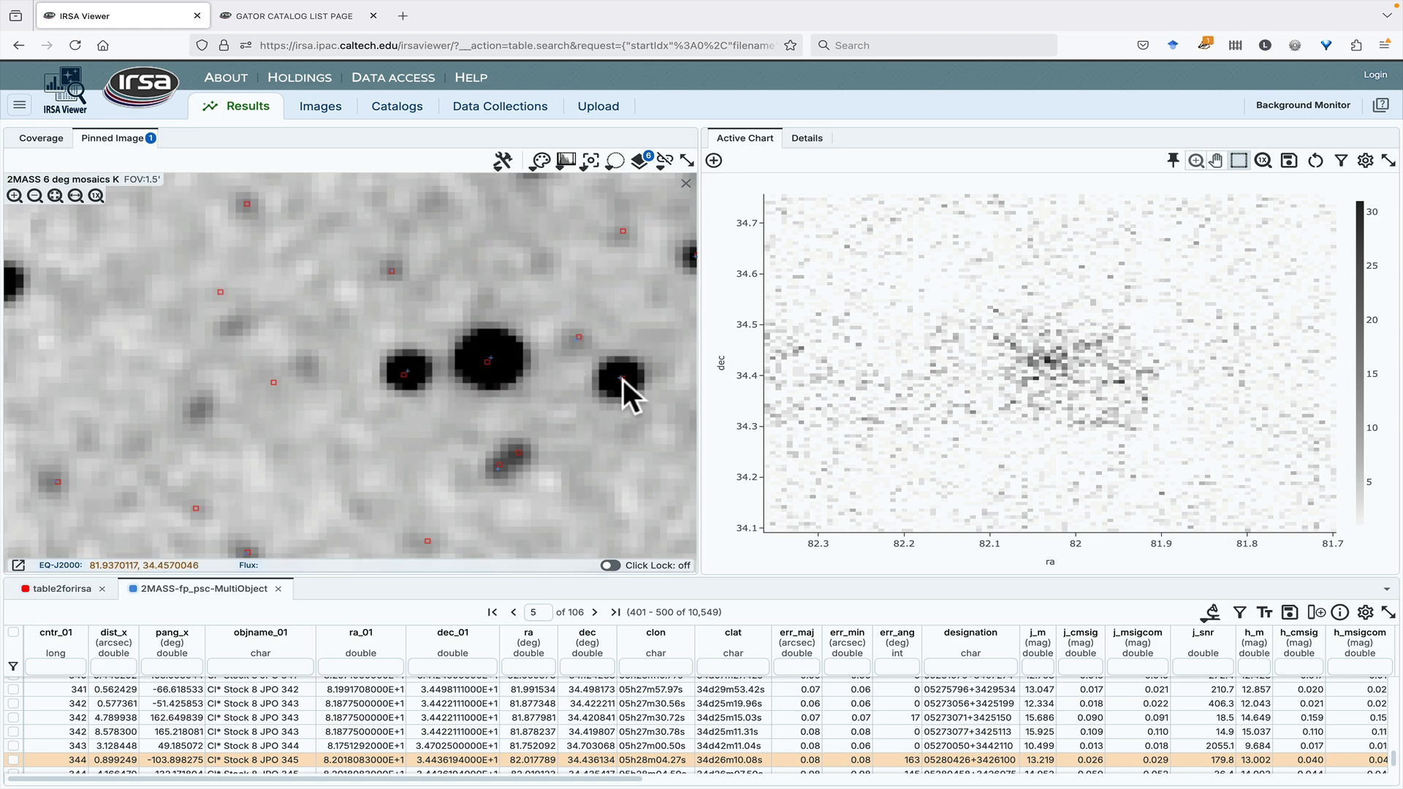
{"action": "scroll", "coordinate": [545, 369], "scroll_direction": "down", "scroll_amount": 5}
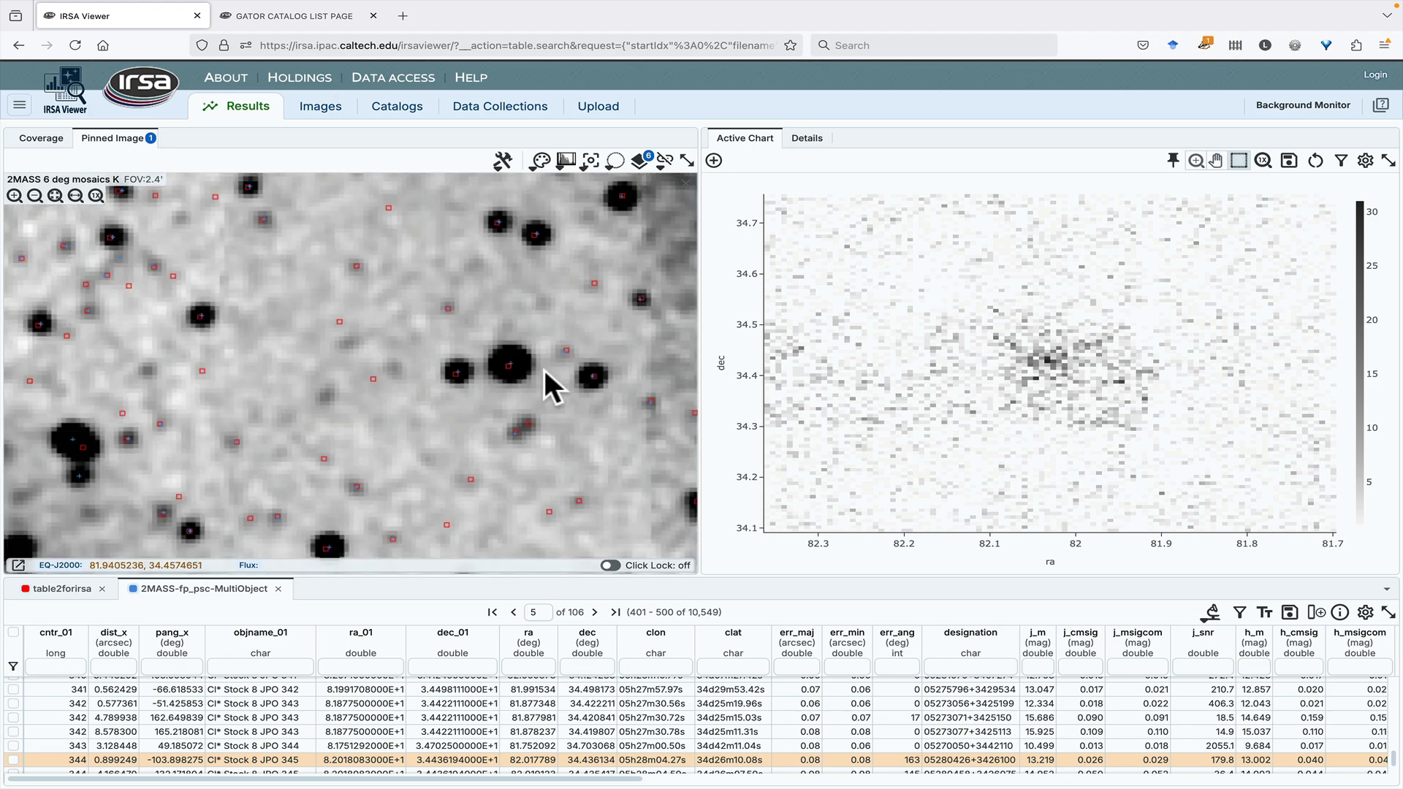
{"action": "scroll", "coordinate": [545, 370], "scroll_direction": "down", "scroll_amount": 1}
Examine the marker offsets from the stars near the edge of the table2forirsa coverage, beyond the bright star
{"action": "left_click_drag", "start_coordinate": [616, 497], "coordinate": [560, 268]}
{"action": "left_click_drag", "start_coordinate": [548, 484], "coordinate": [532, 374]}
{"action": "left_click_drag", "start_coordinate": [545, 188], "coordinate": [490, 433]}
{"action": "left_click_drag", "start_coordinate": [358, 505], "coordinate": [408, 199]}
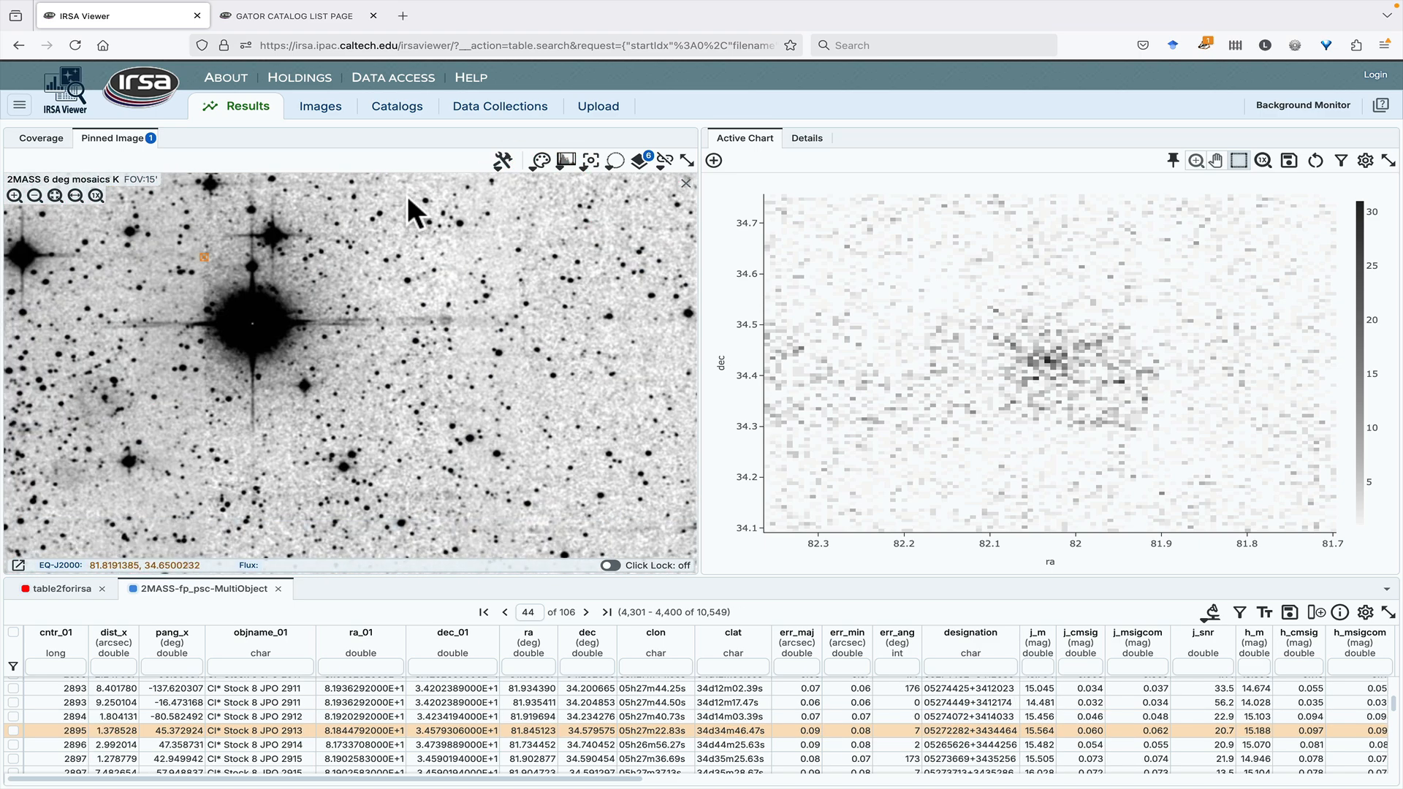
{"action": "left_click_drag", "start_coordinate": [442, 502], "coordinate": [446, 161]}
{"action": "scroll", "coordinate": [471, 407], "scroll_direction": "up", "scroll_amount": 5}
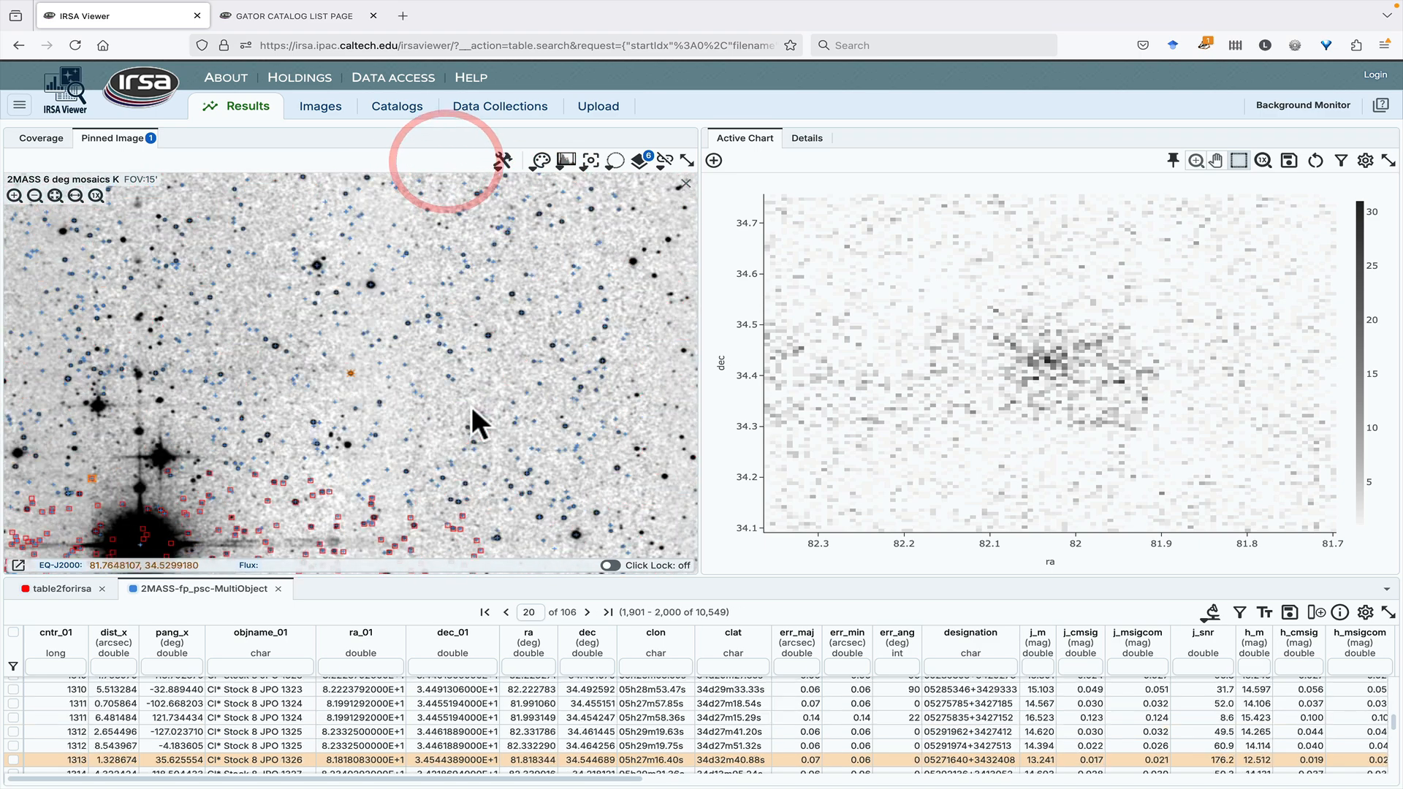
{"action": "scroll", "coordinate": [506, 440], "scroll_direction": "up", "scroll_amount": 4}
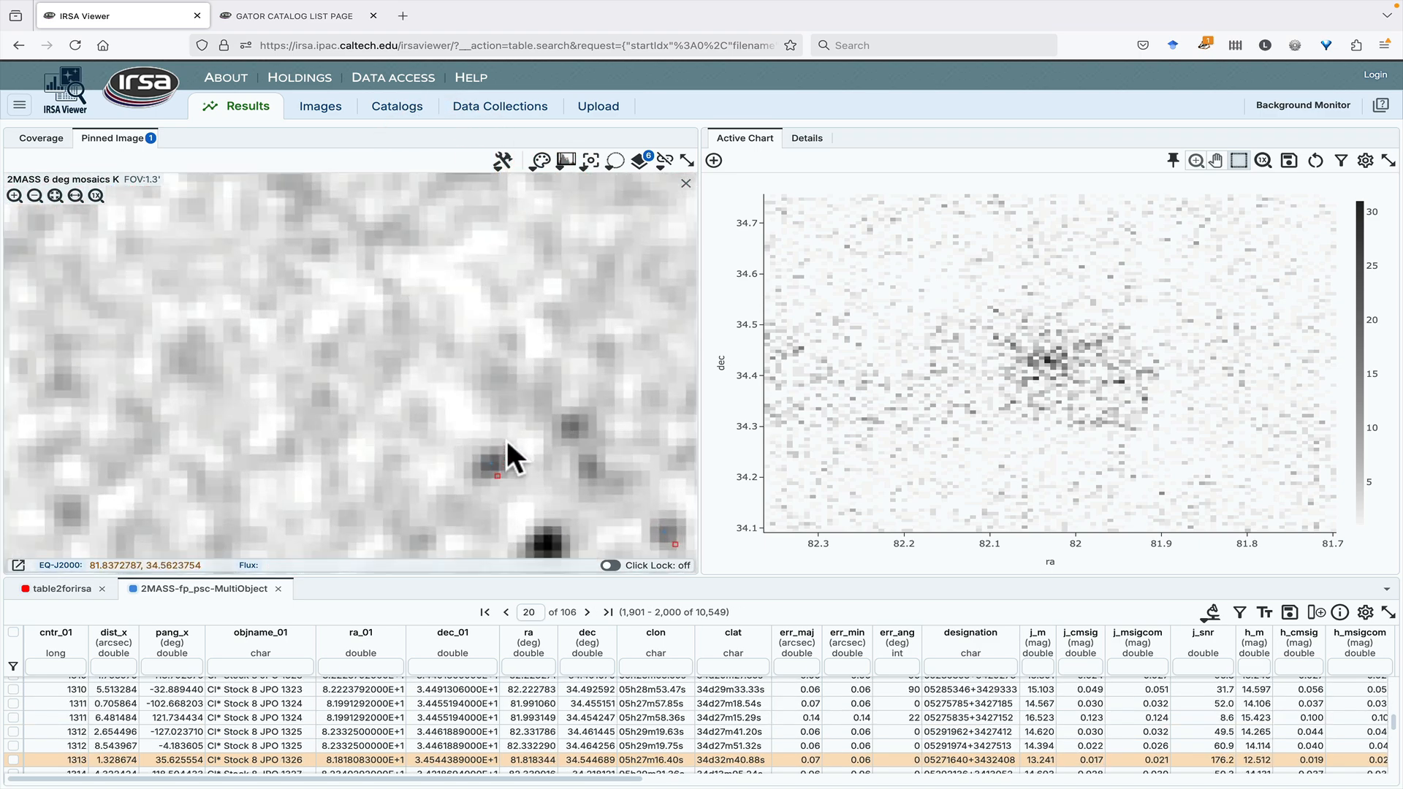
{"action": "left_click_drag", "start_coordinate": [489, 480], "coordinate": [441, 251]}
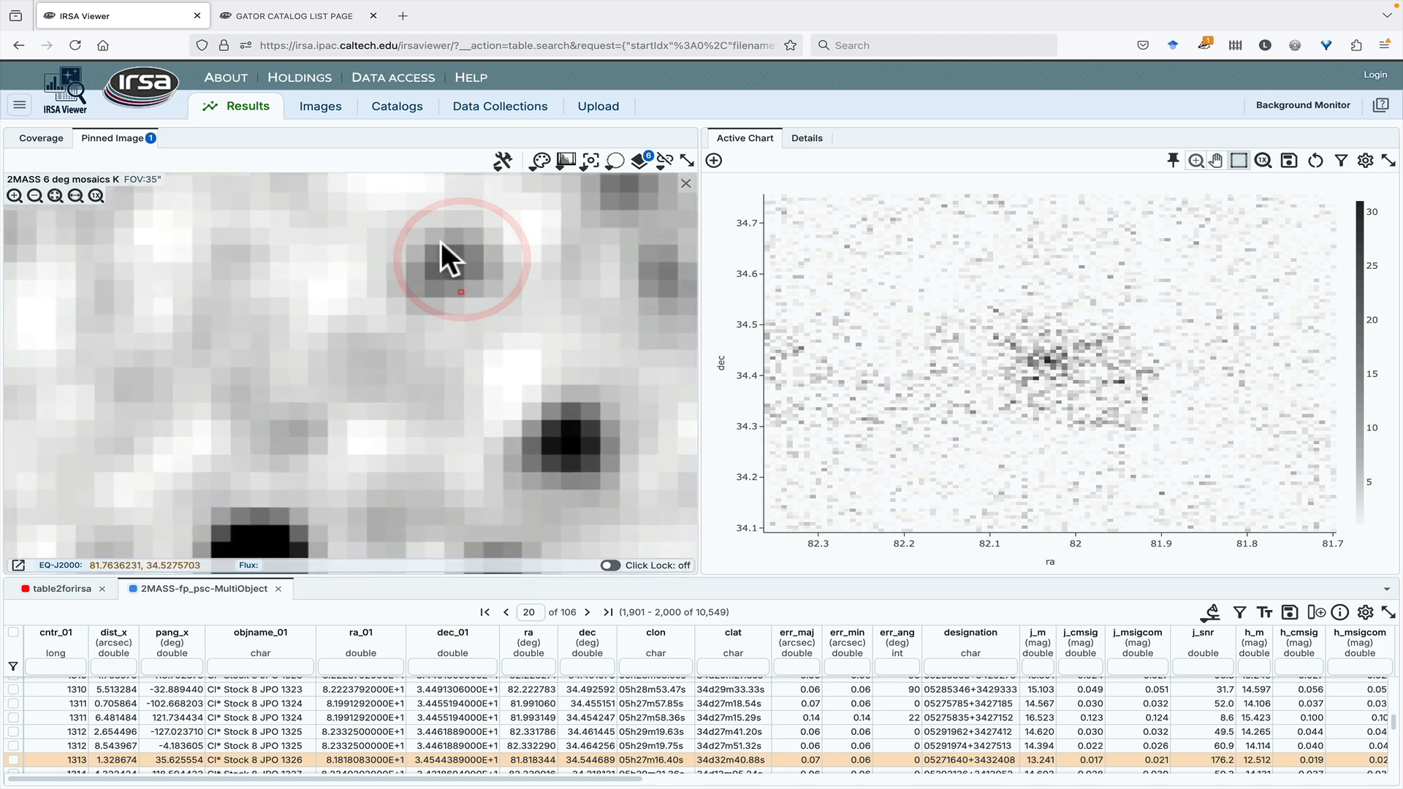
{"action": "scroll", "coordinate": [475, 312], "scroll_direction": "down", "scroll_amount": 5}
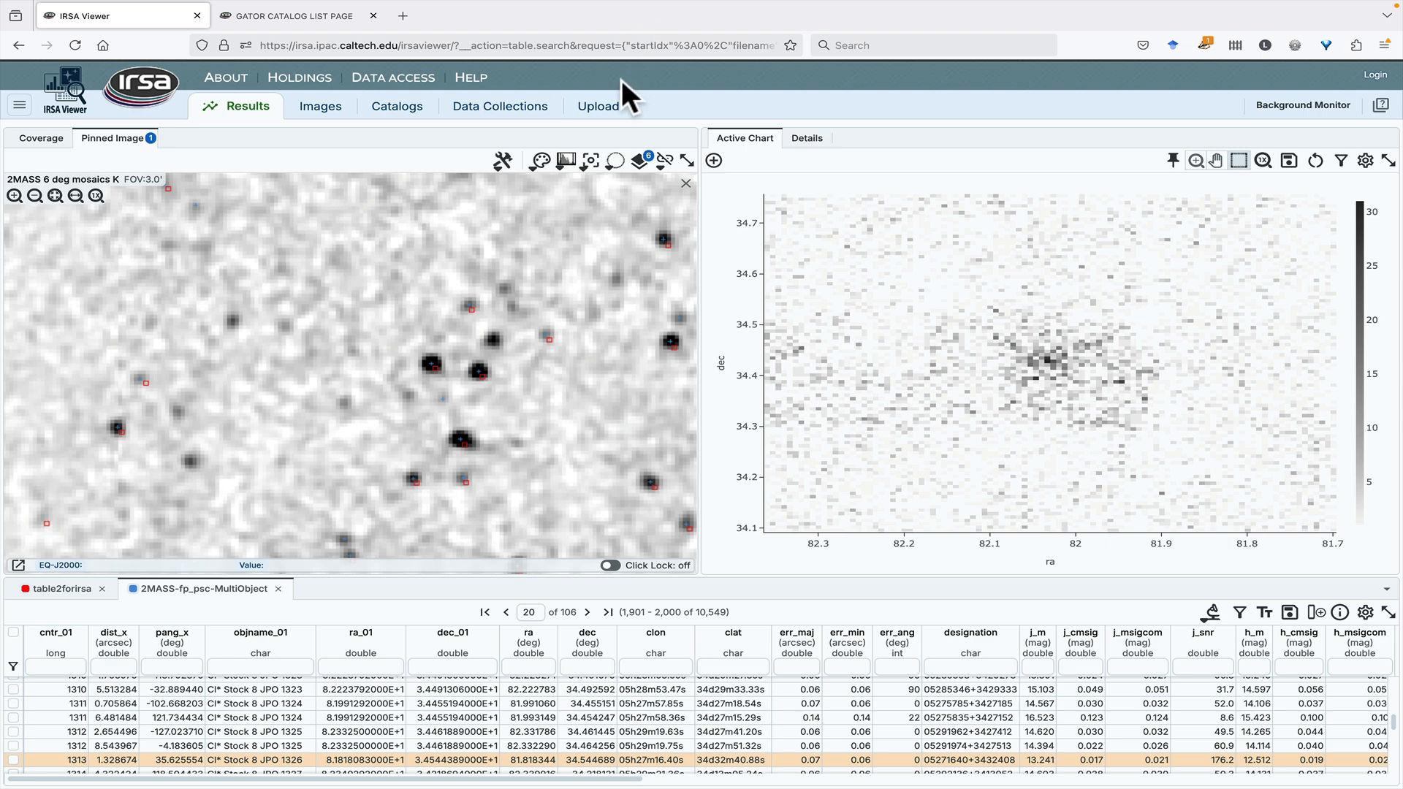
Upload the local file foobar.cat.tbl in place of the previous upload and load it as a table
{"action": "left_click", "coordinate": [598, 106]}
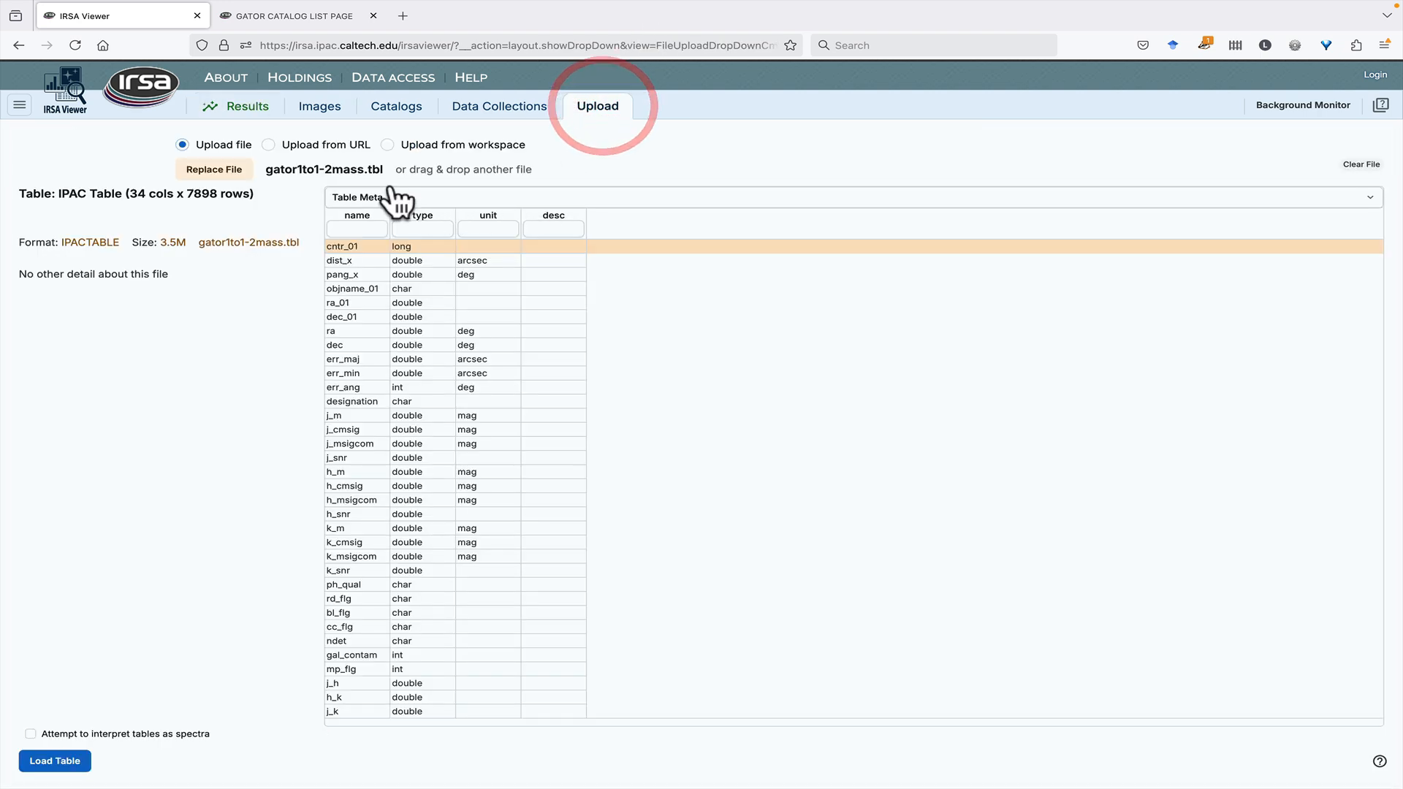
{"action": "left_click", "coordinate": [247, 169]}
{"action": "double_click", "coordinate": [537, 204]}
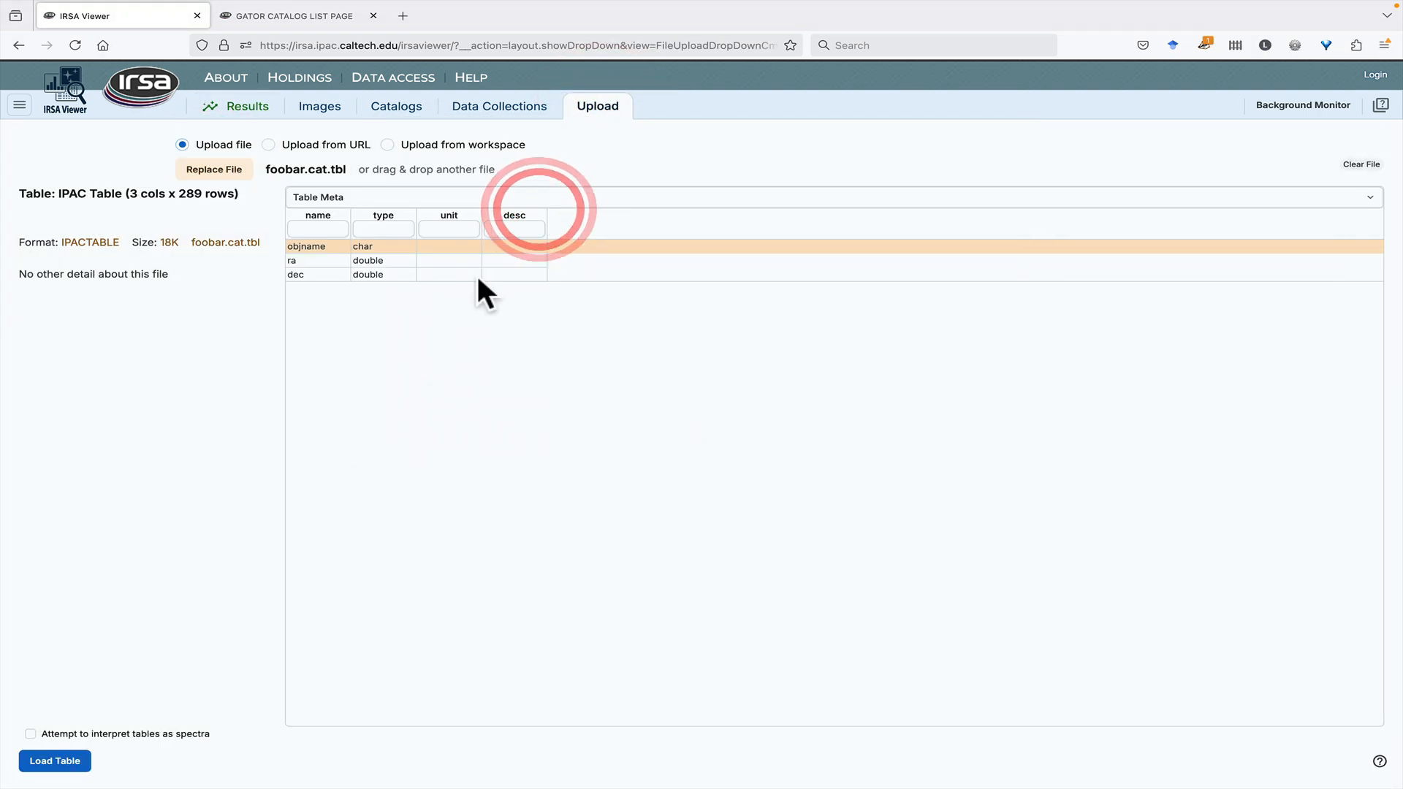
{"action": "left_click", "coordinate": [48, 764]}
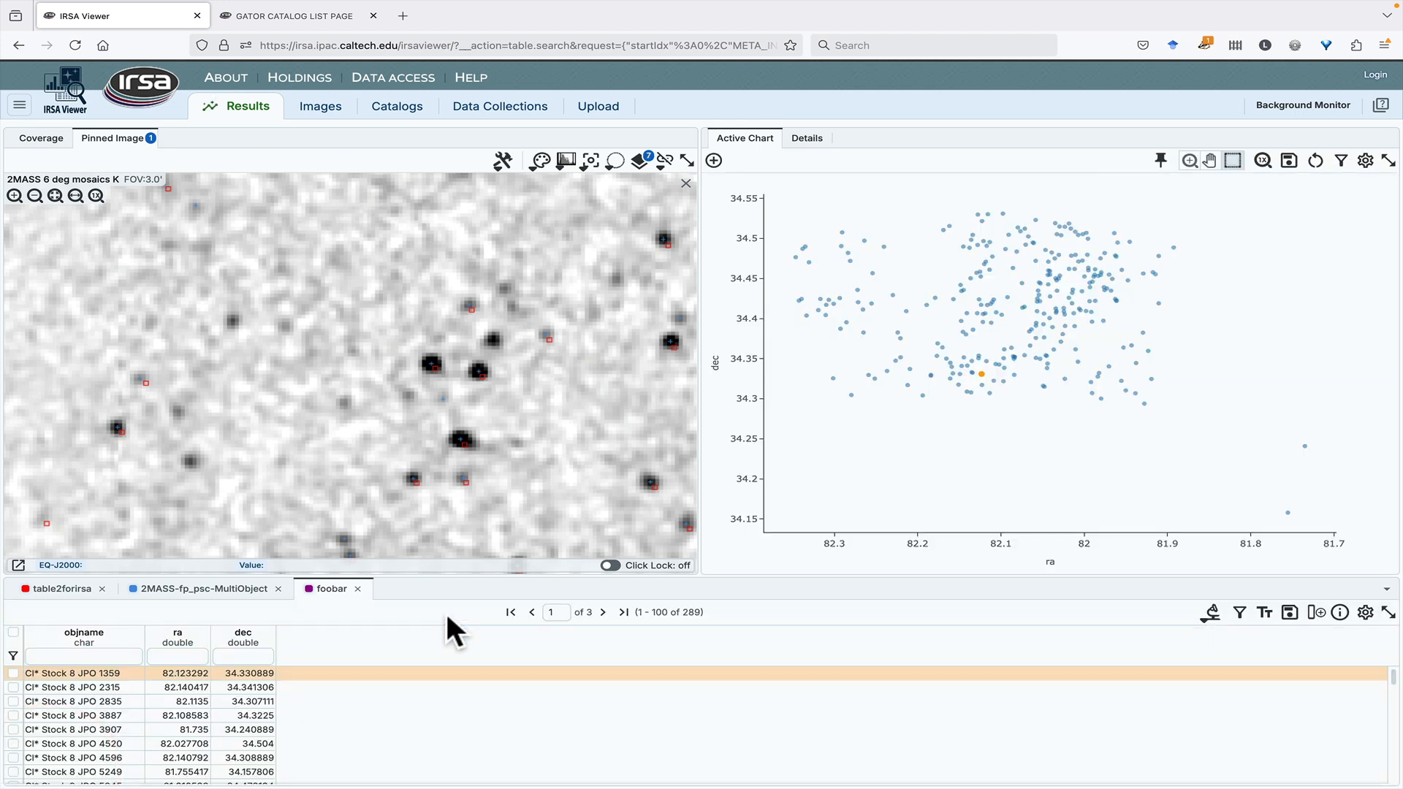
Highlight the foobar source at RA 82.126292, Dec 34.424 in the chart and view the foobar sources' distribution on the image
{"action": "mouse_move", "coordinate": [977, 308]}
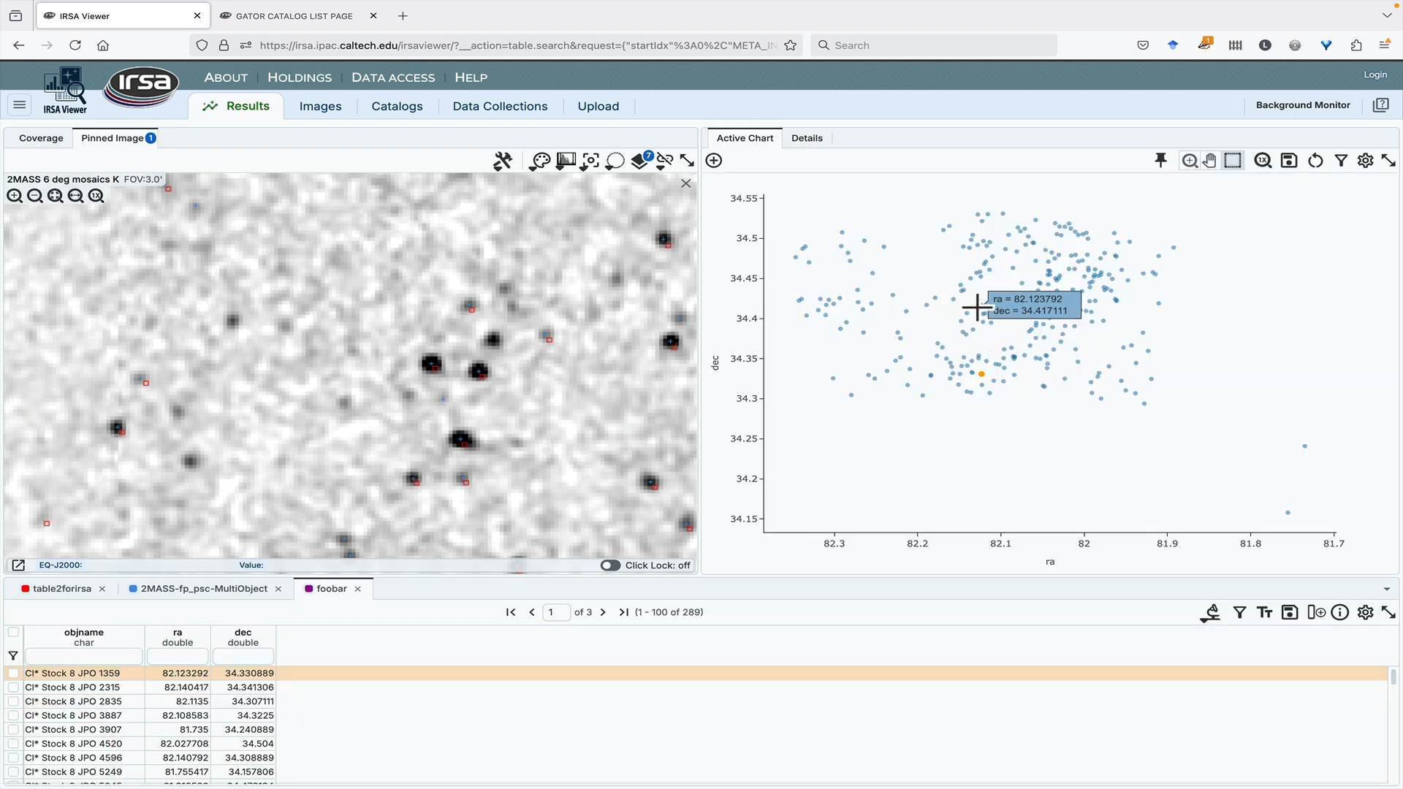
{"action": "left_click", "coordinate": [973, 301]}
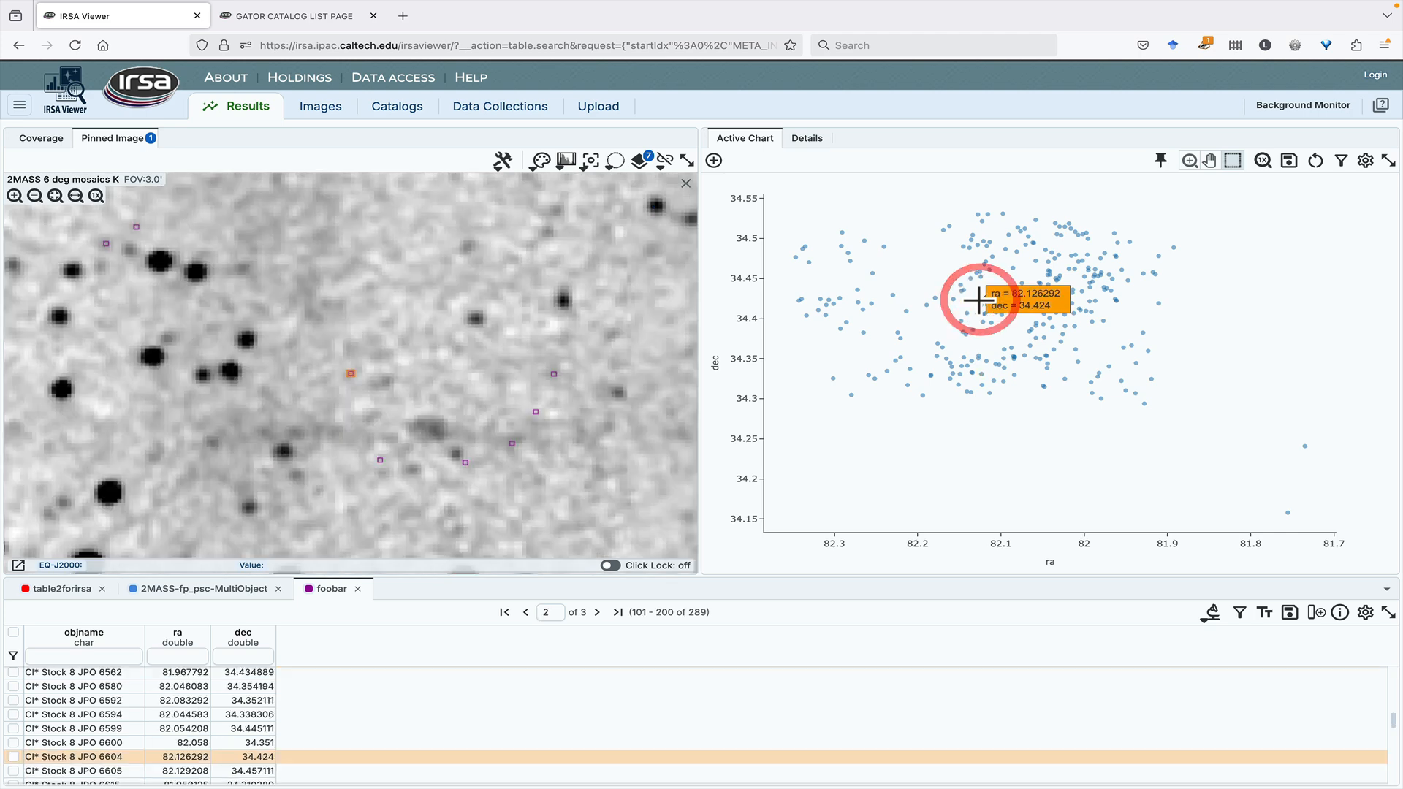
{"action": "scroll", "coordinate": [248, 346], "scroll_direction": "down", "scroll_amount": 5}
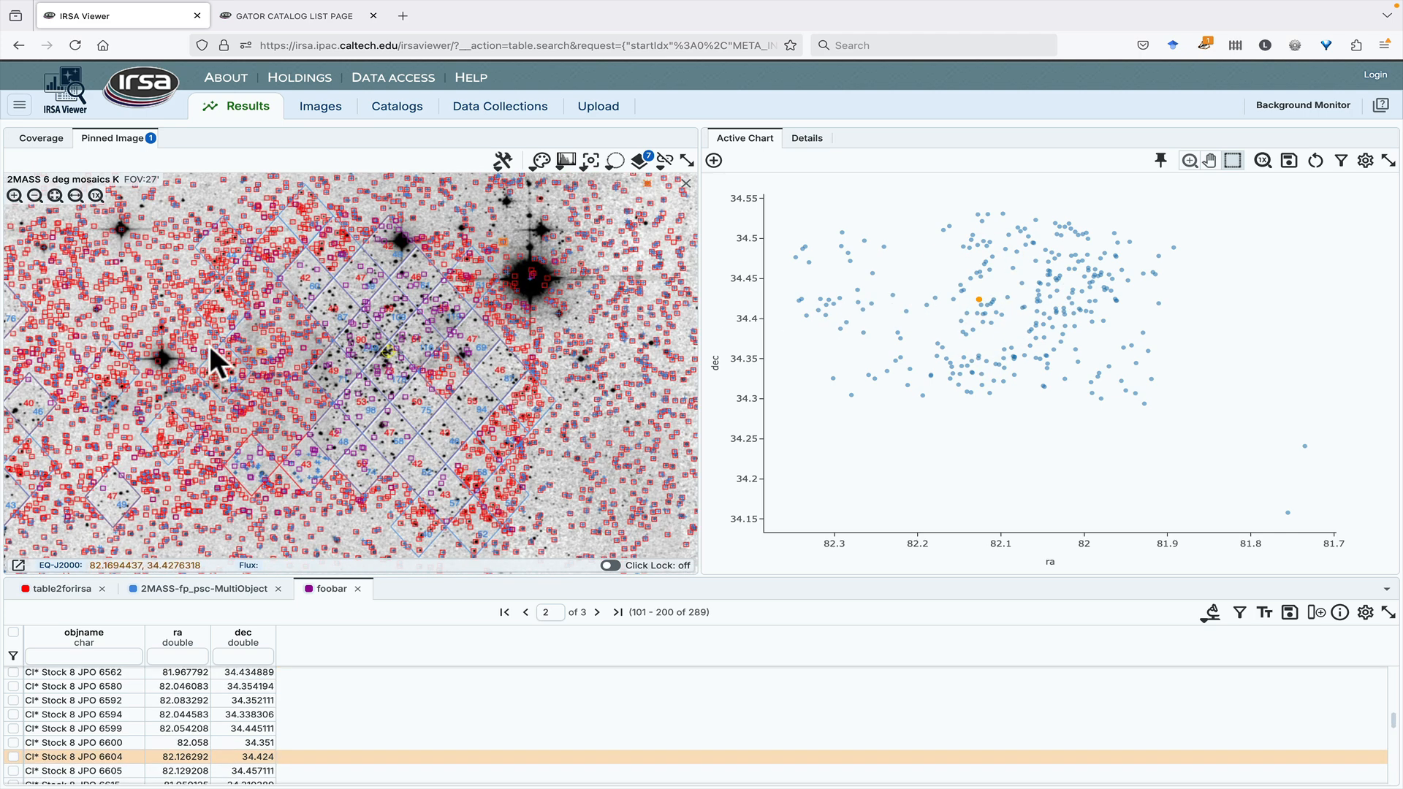
Change the foobar overlay's marker symbol to CIRCLE with a symbol size of 11 px
{"action": "left_click", "coordinate": [641, 161]}
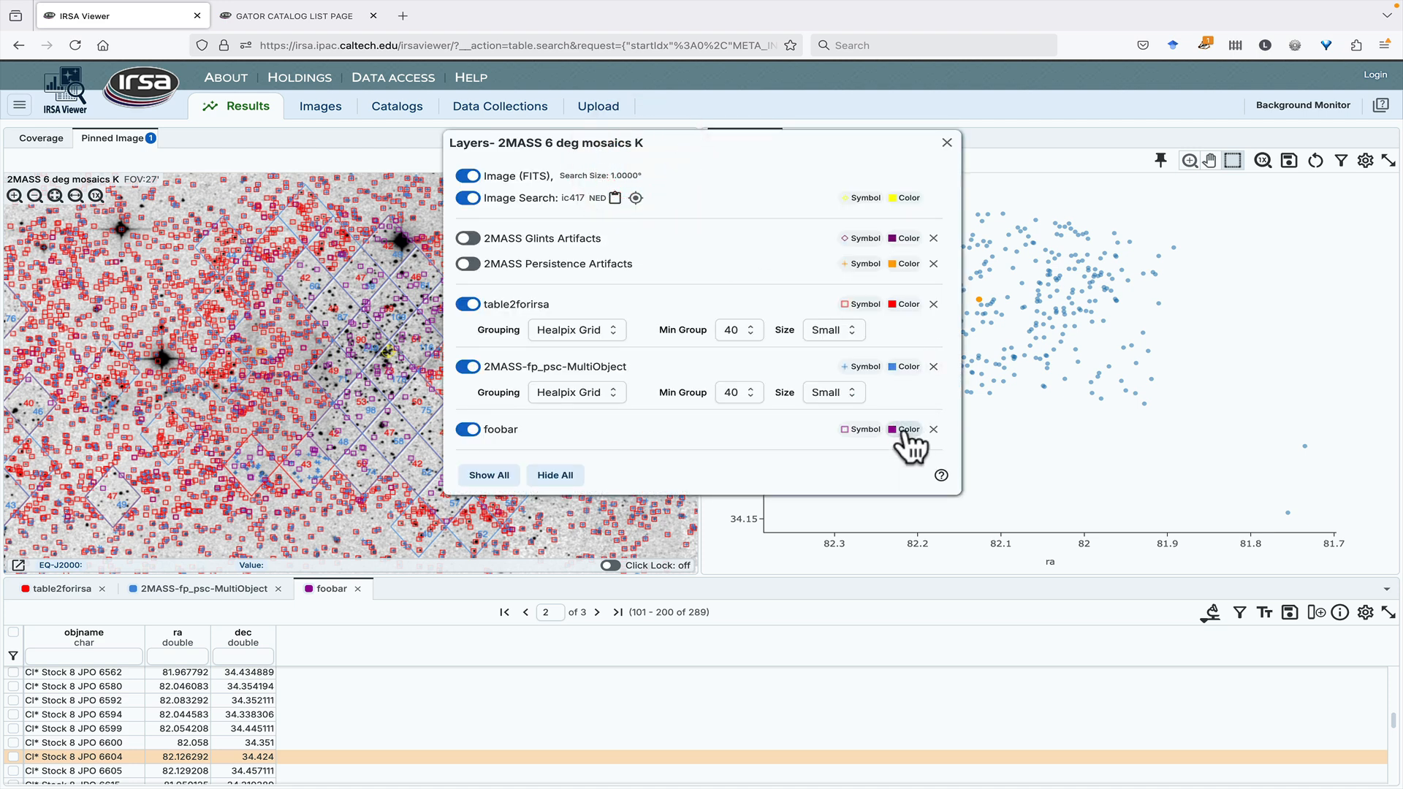
{"action": "left_click", "coordinate": [863, 430]}
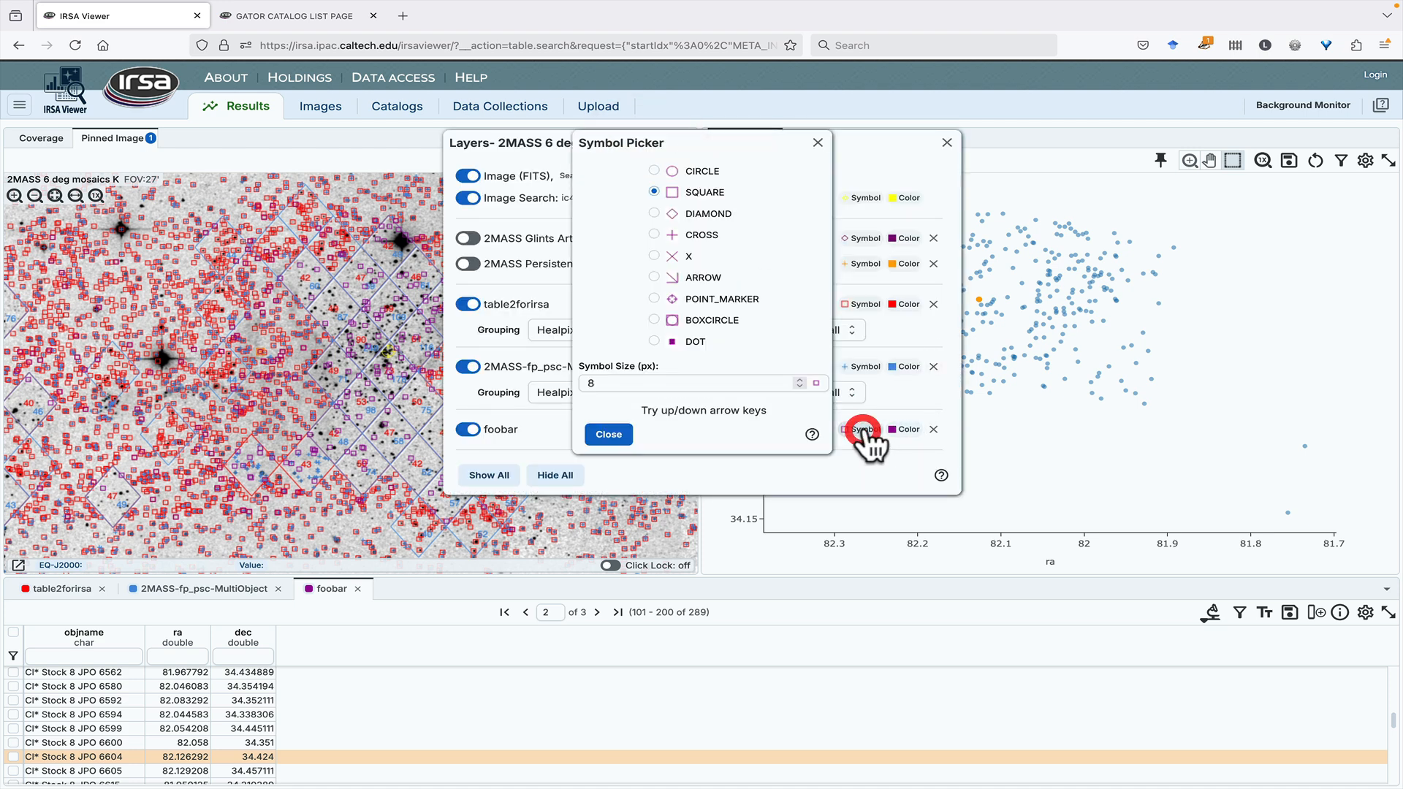
{"action": "left_click", "coordinate": [654, 170]}
{"action": "left_click", "coordinate": [798, 378]}
{"action": "left_click", "coordinate": [798, 379]}
{"action": "left_click", "coordinate": [798, 378]}
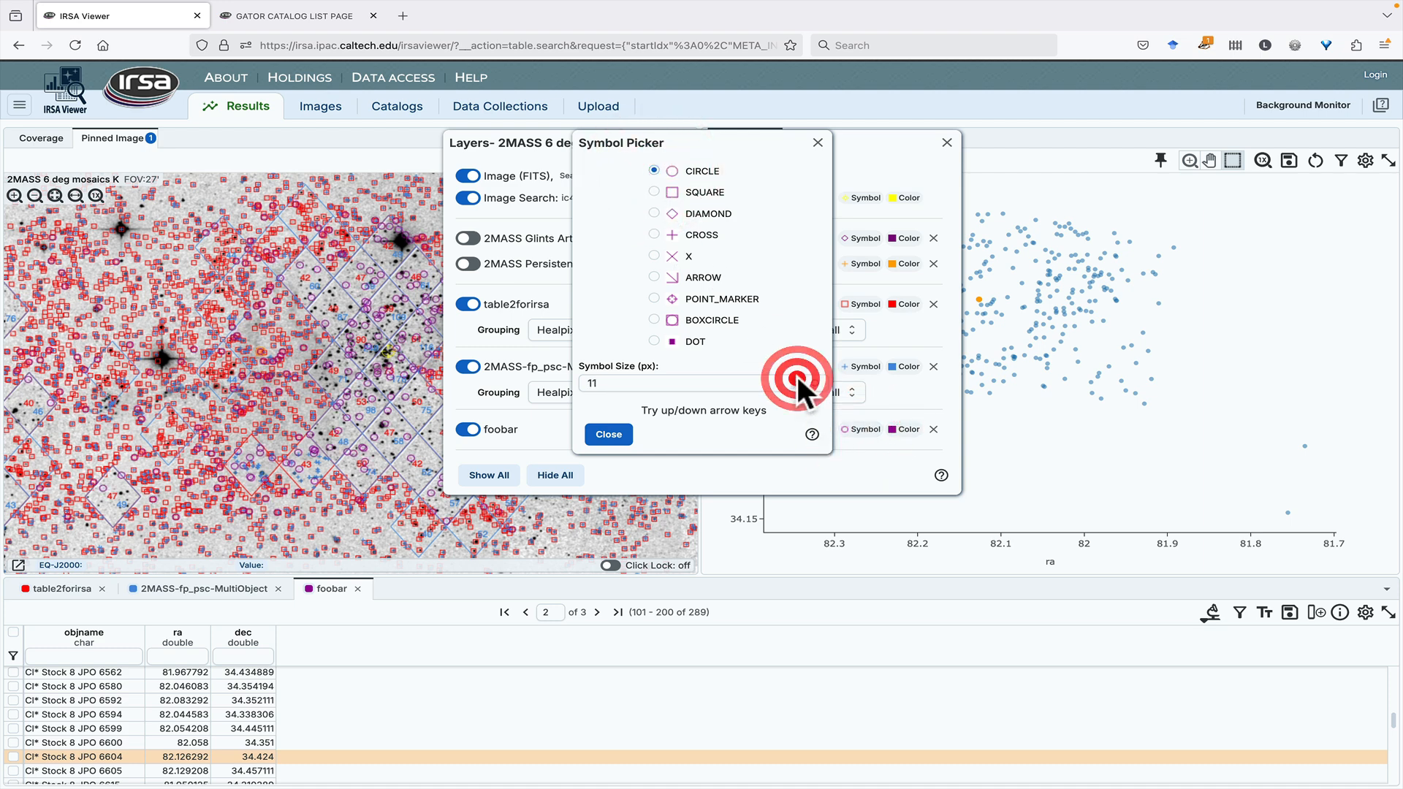
{"action": "left_click", "coordinate": [614, 432]}
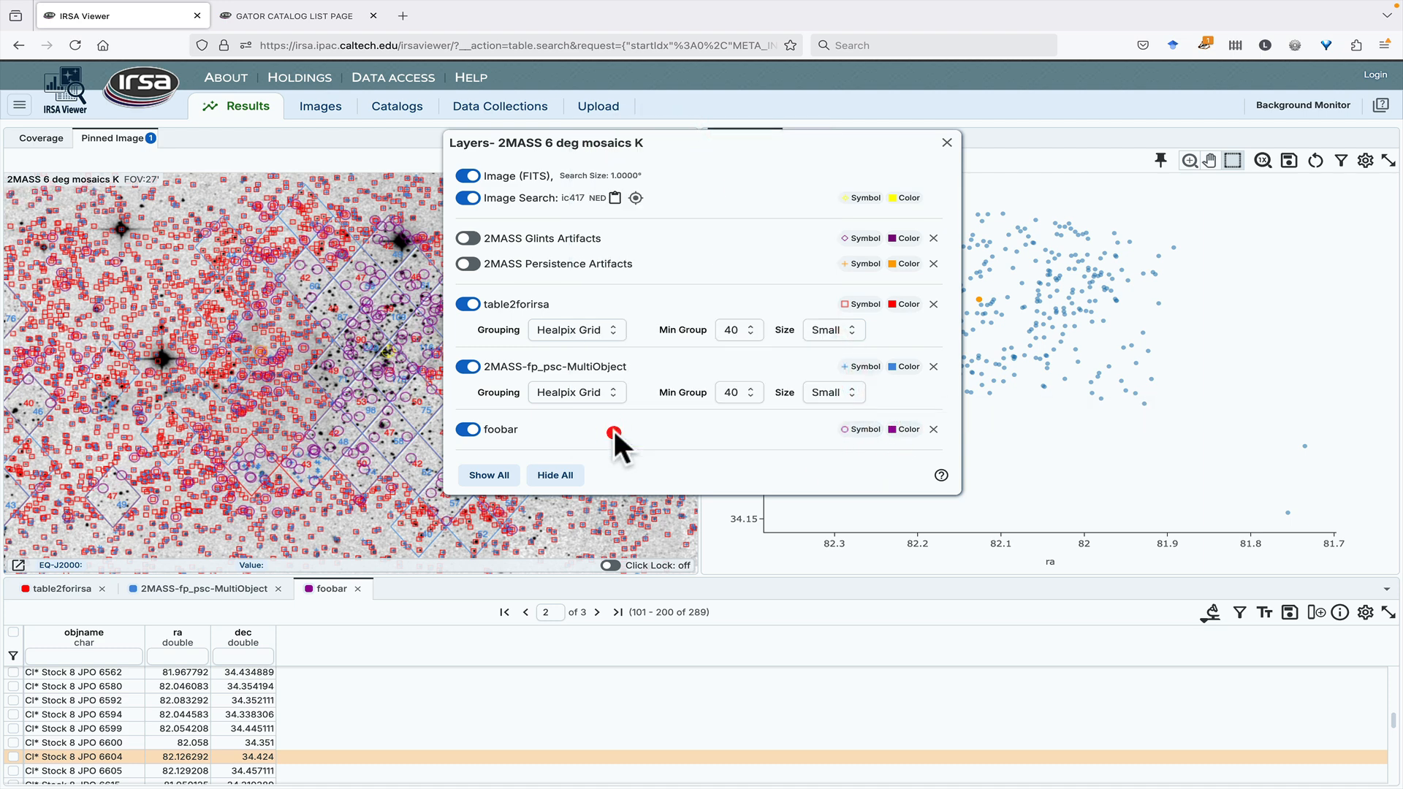
{"action": "left_click", "coordinate": [946, 142]}
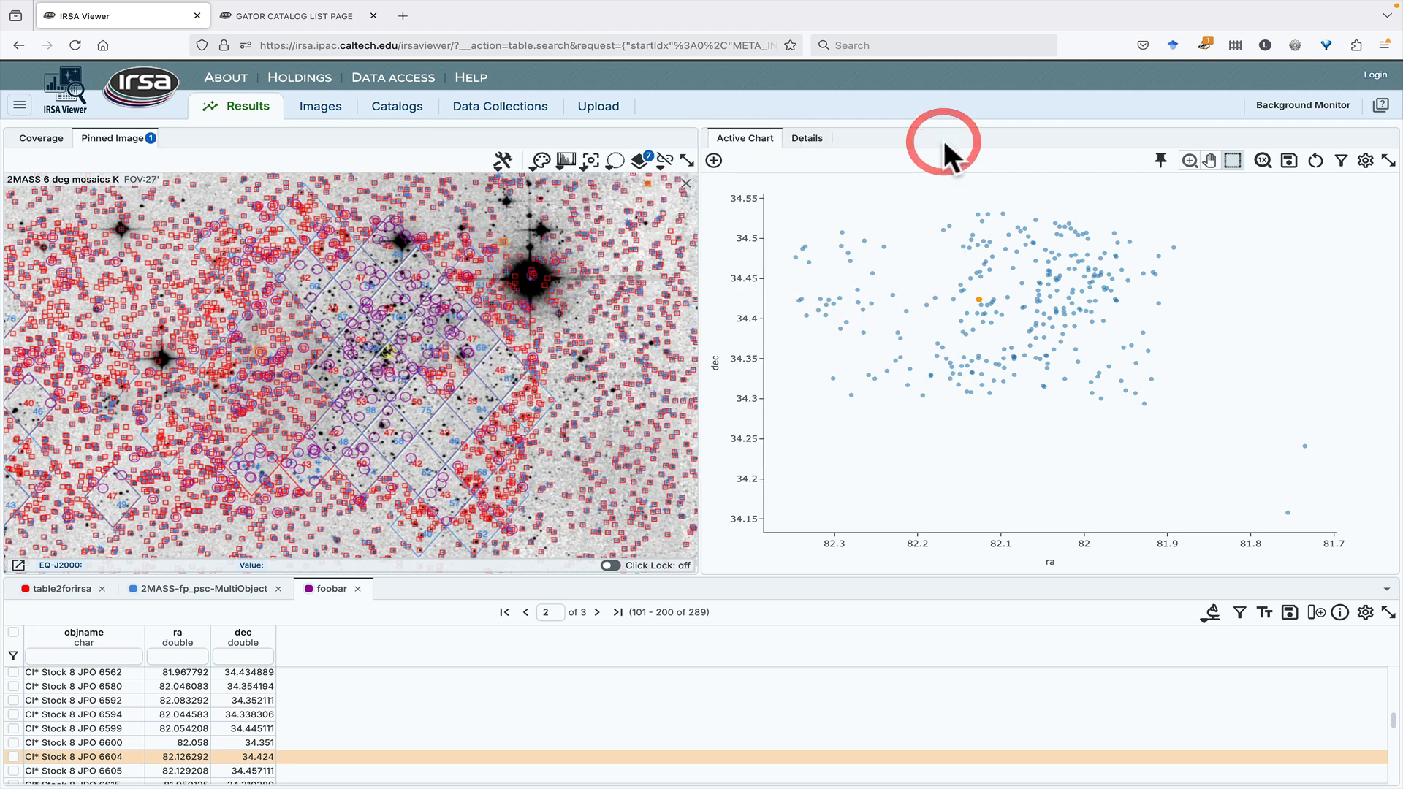
Select the source CI* Stock 8 JPO 6407 in the foobar table and inspect the circled sources on the image up close
{"action": "scroll", "coordinate": [294, 681], "scroll_direction": "up", "scroll_amount": 1}
{"action": "scroll", "coordinate": [291, 673], "scroll_direction": "up", "scroll_amount": 5}
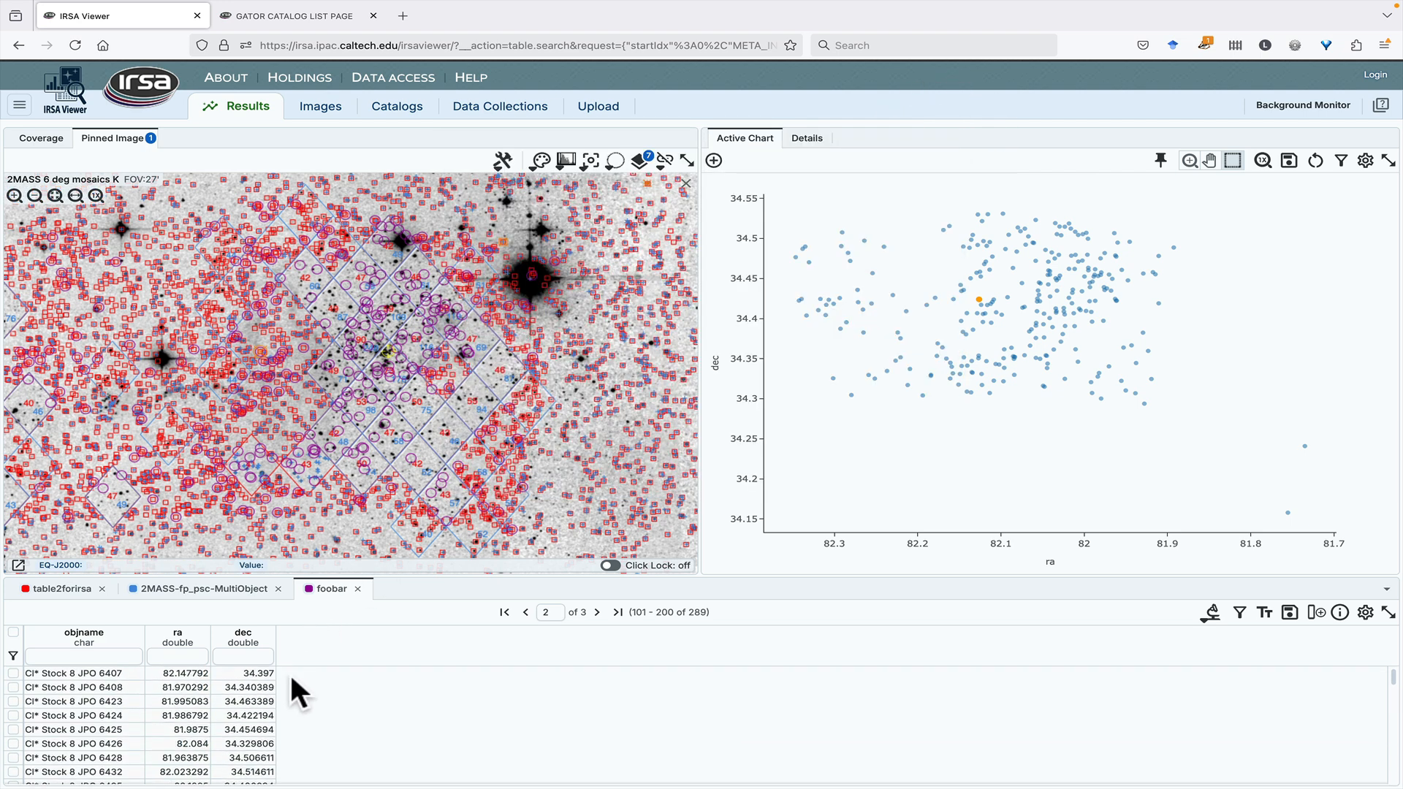
{"action": "left_click", "coordinate": [164, 677]}
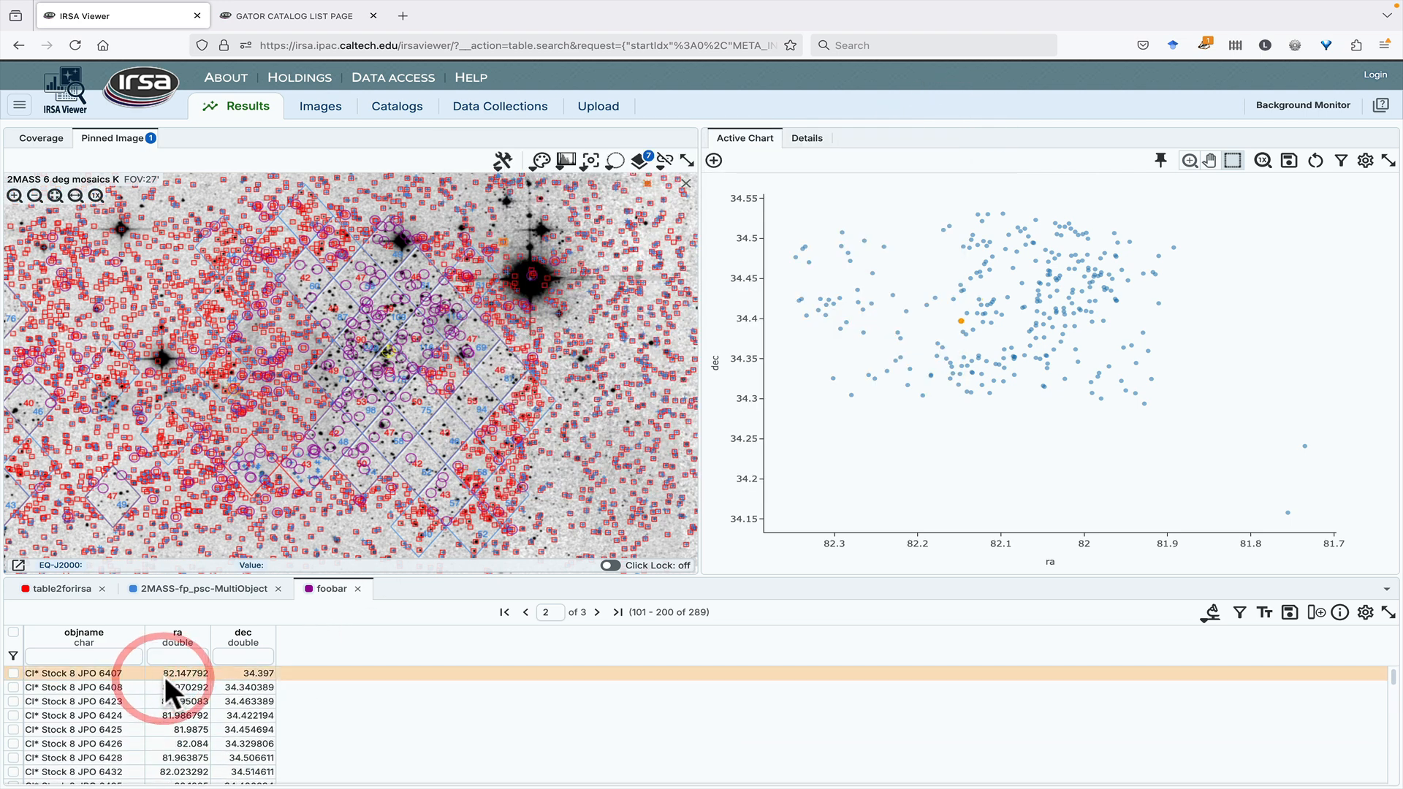
{"action": "scroll", "coordinate": [344, 338], "scroll_direction": "up", "scroll_amount": 3}
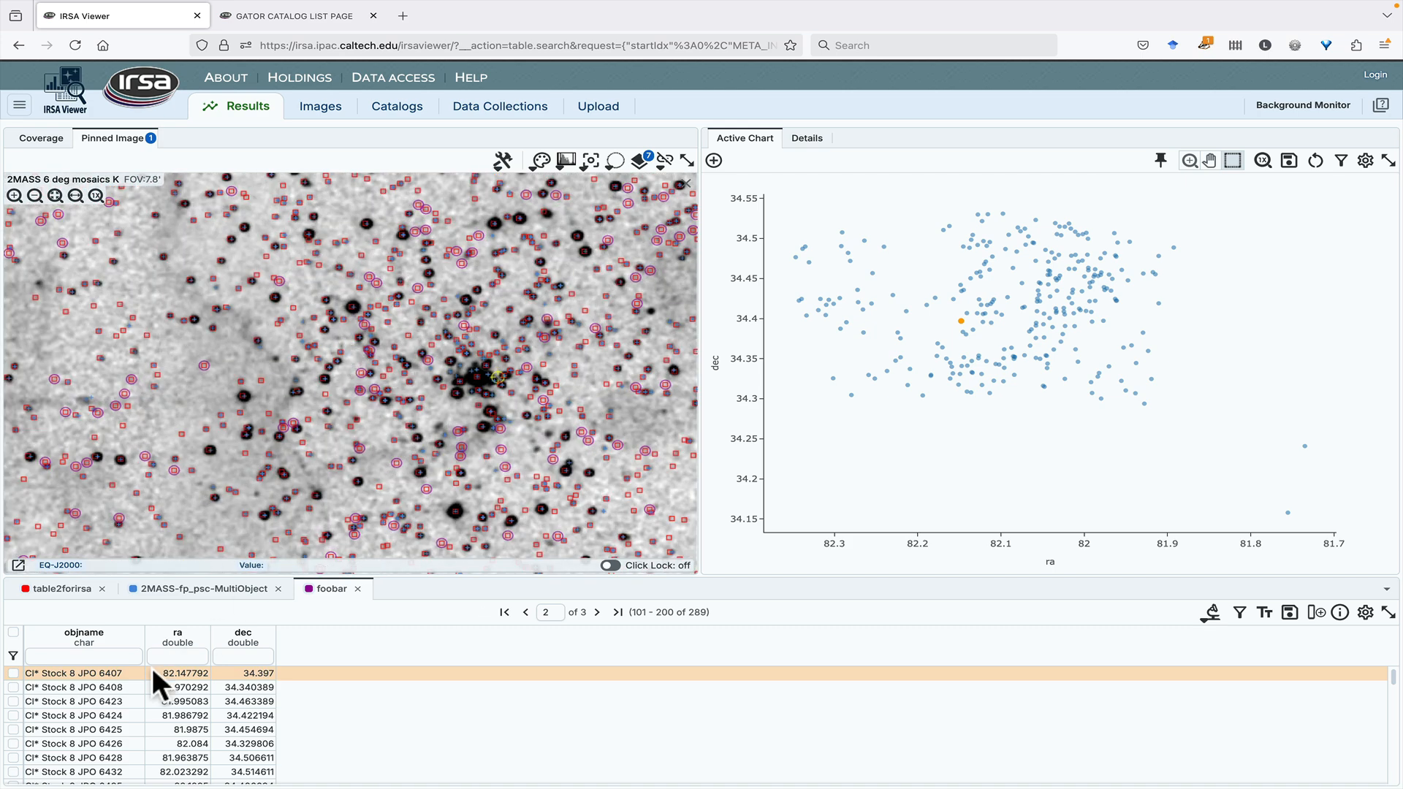
Alternate between foobar rows CI* Stock 8 JPO 6408 and 6407 to recentre the image on JPO 6407, and inspect that source up close
{"action": "left_click", "coordinate": [112, 687]}
{"action": "left_click", "coordinate": [114, 673]}
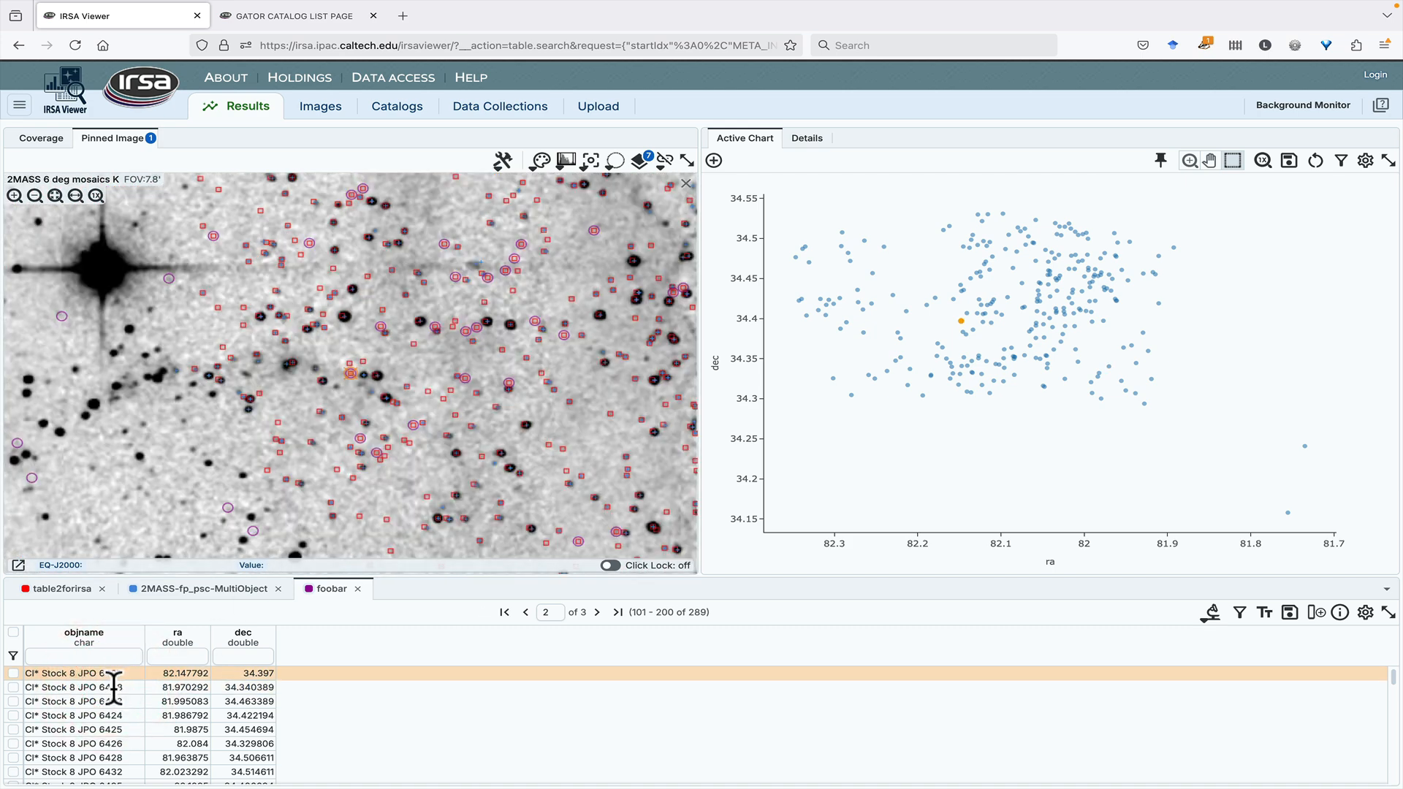
{"action": "left_click", "coordinate": [113, 687]}
{"action": "left_click", "coordinate": [115, 673]}
{"action": "left_click", "coordinate": [116, 688]}
{"action": "left_click", "coordinate": [124, 673]}
{"action": "scroll", "coordinate": [349, 375], "scroll_direction": "up", "scroll_amount": 5}
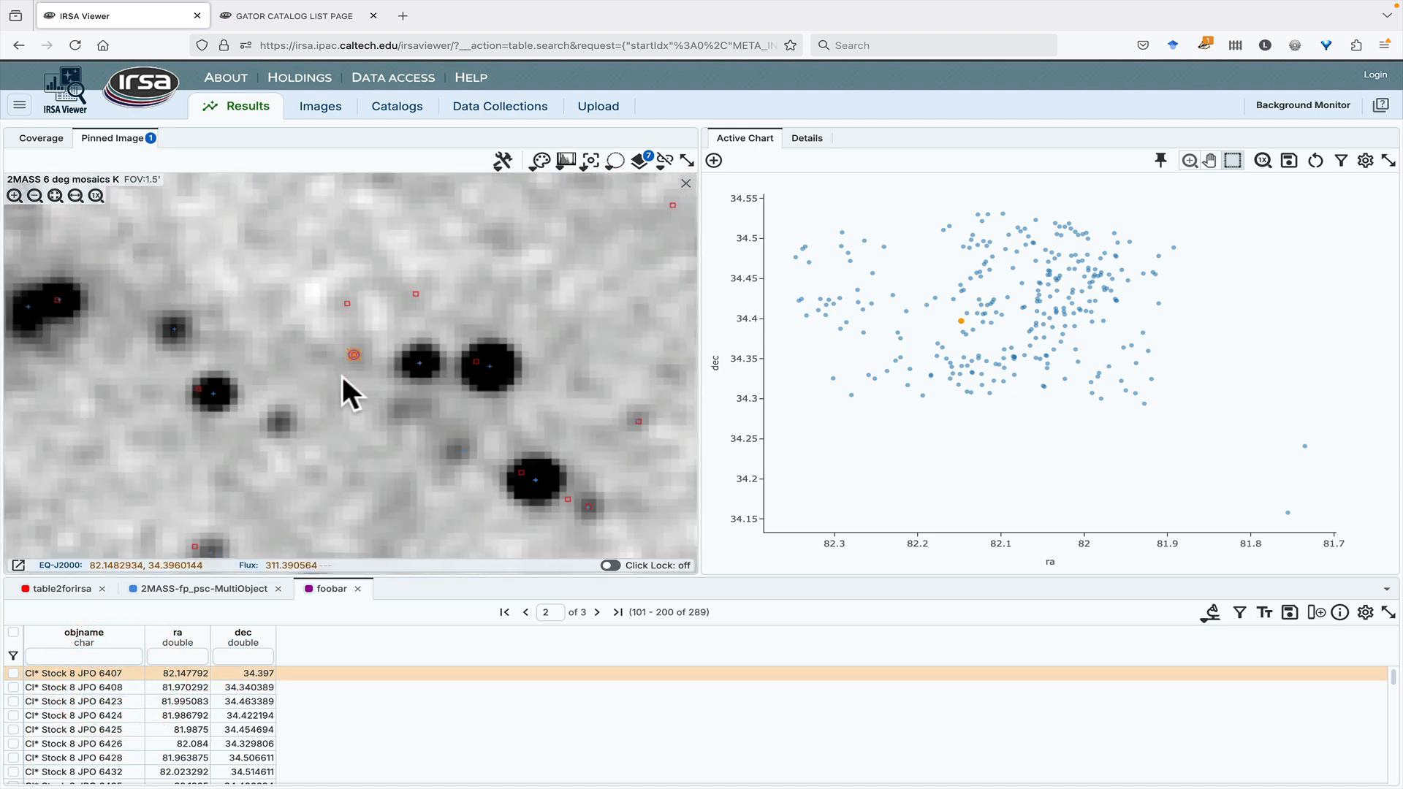
{"action": "left_click", "coordinate": [589, 160]}
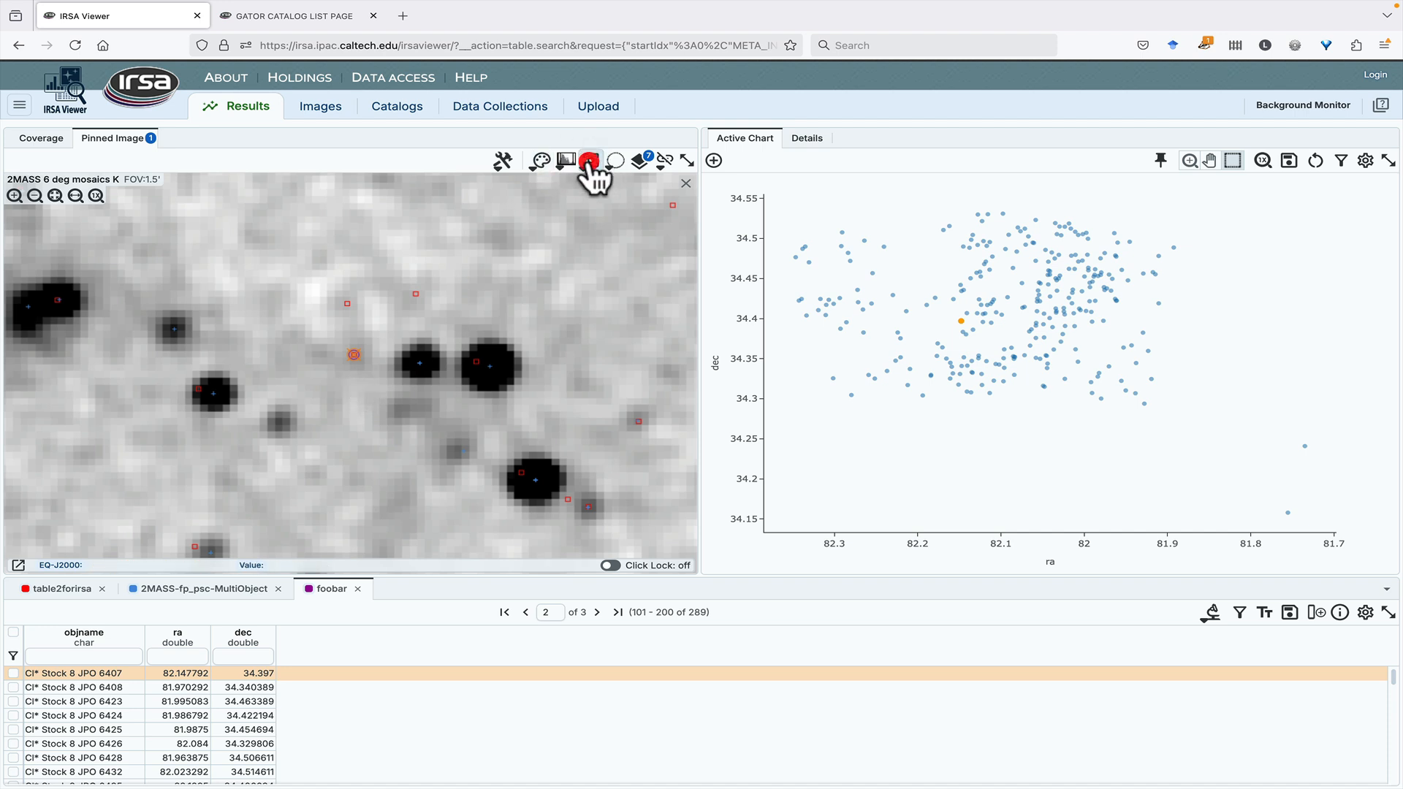
{"action": "left_click", "coordinate": [592, 161]}
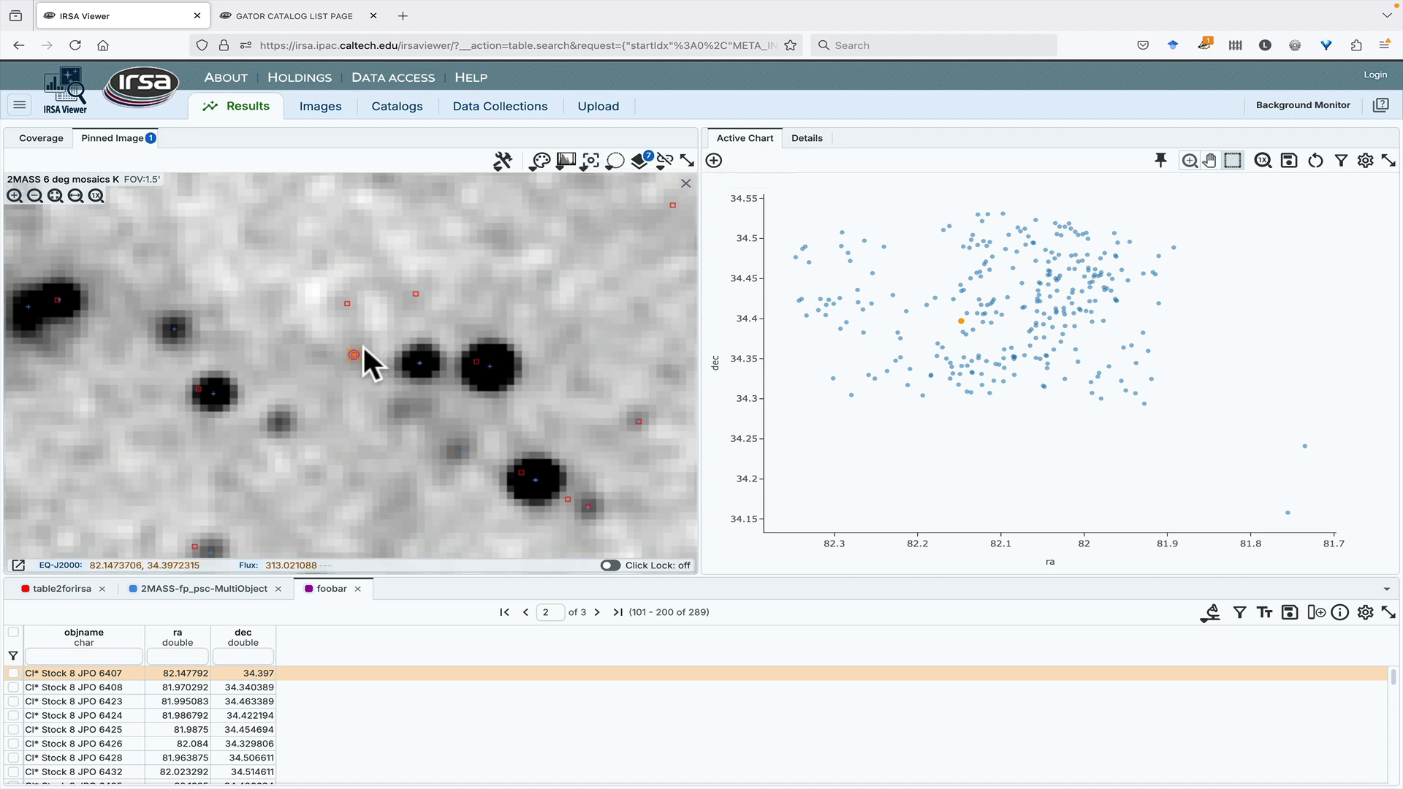
{"action": "left_click", "coordinate": [34, 196]}
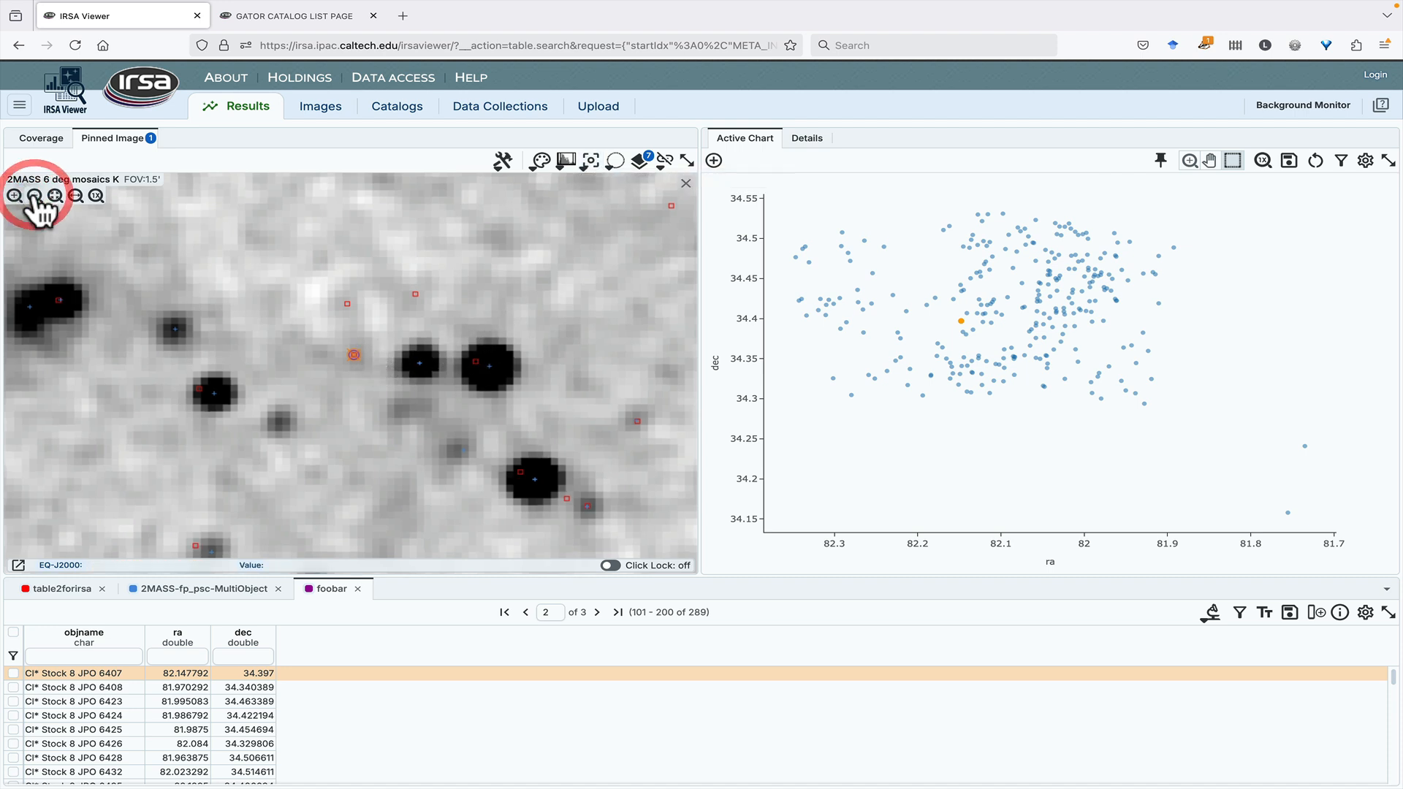
{"action": "left_click", "coordinate": [34, 196]}
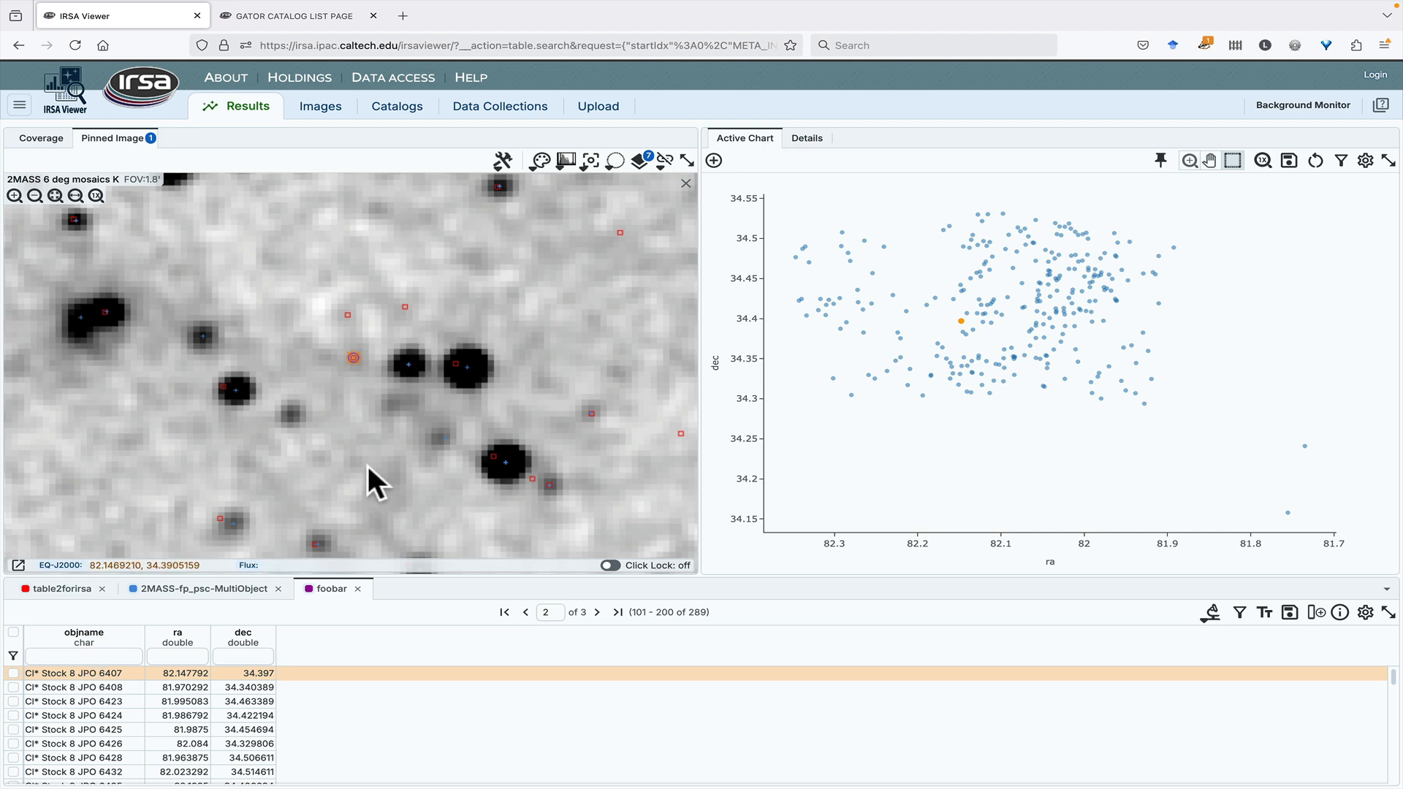
Examine the circled foobar sources around CI* Stock 8 JPO 6407 across the wide field and at close range
{"action": "scroll", "coordinate": [353, 365], "scroll_direction": "down", "scroll_amount": 2}
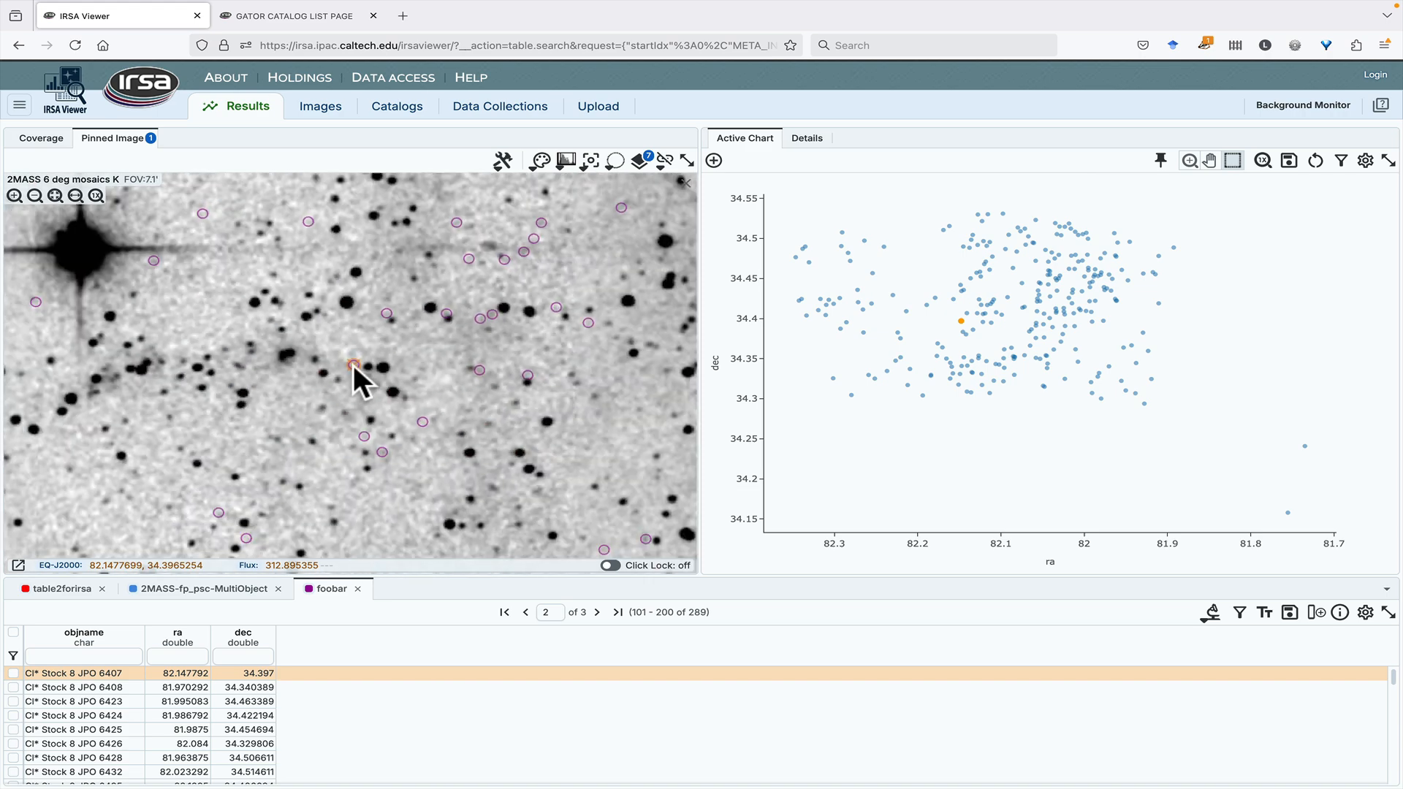
{"action": "scroll", "coordinate": [353, 365], "scroll_direction": "down", "scroll_amount": 3}
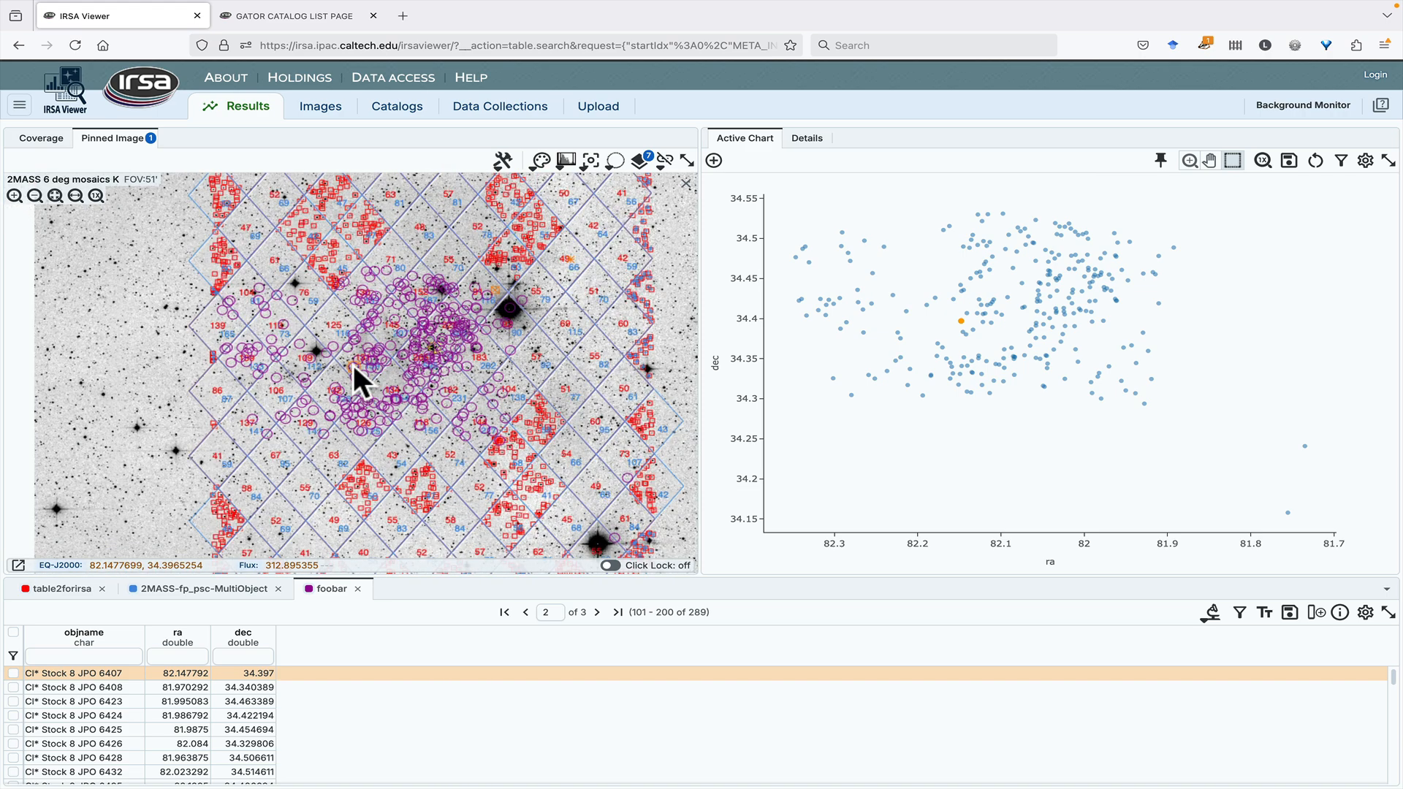
{"action": "scroll", "coordinate": [353, 366], "scroll_direction": "up", "scroll_amount": 7}
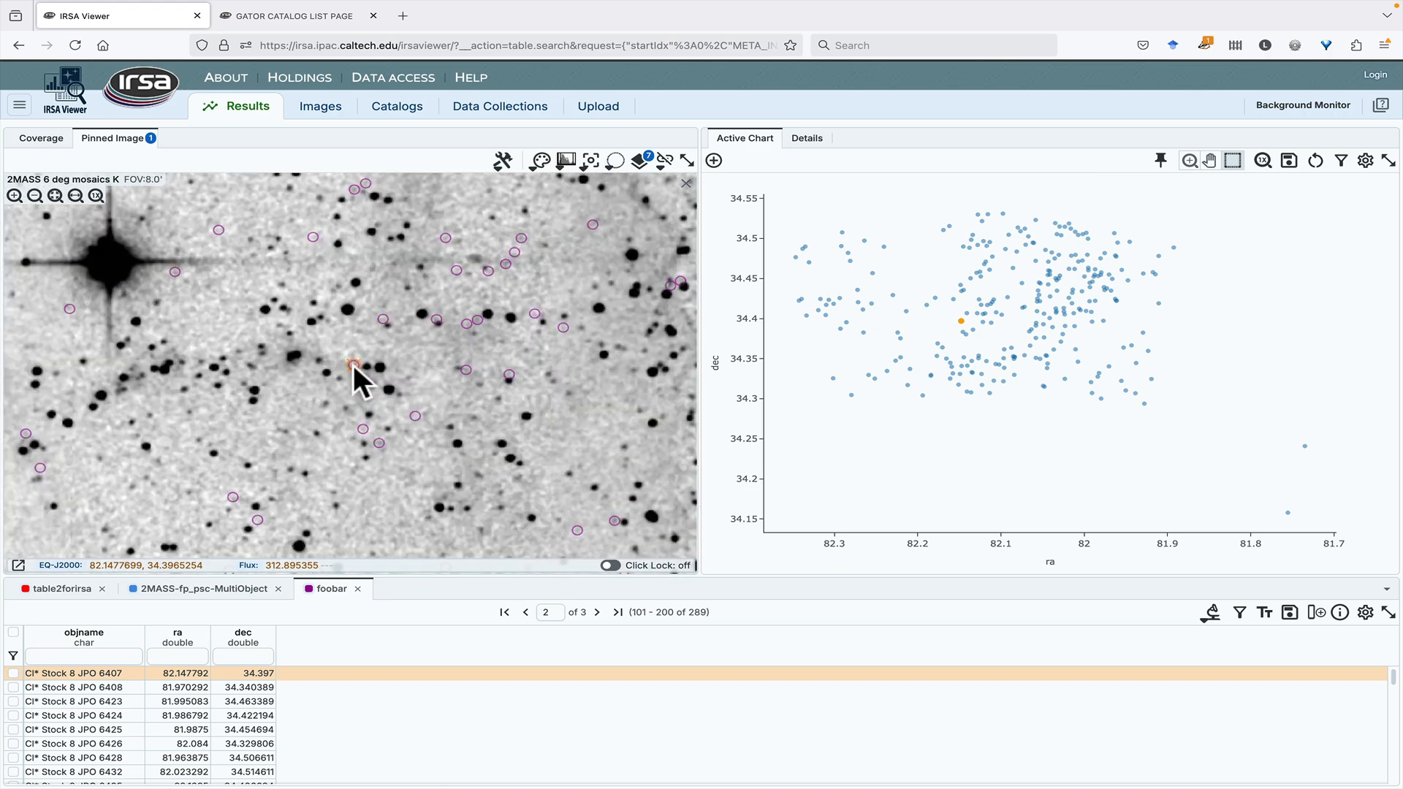
{"action": "scroll", "coordinate": [352, 365], "scroll_direction": "down", "scroll_amount": 1}
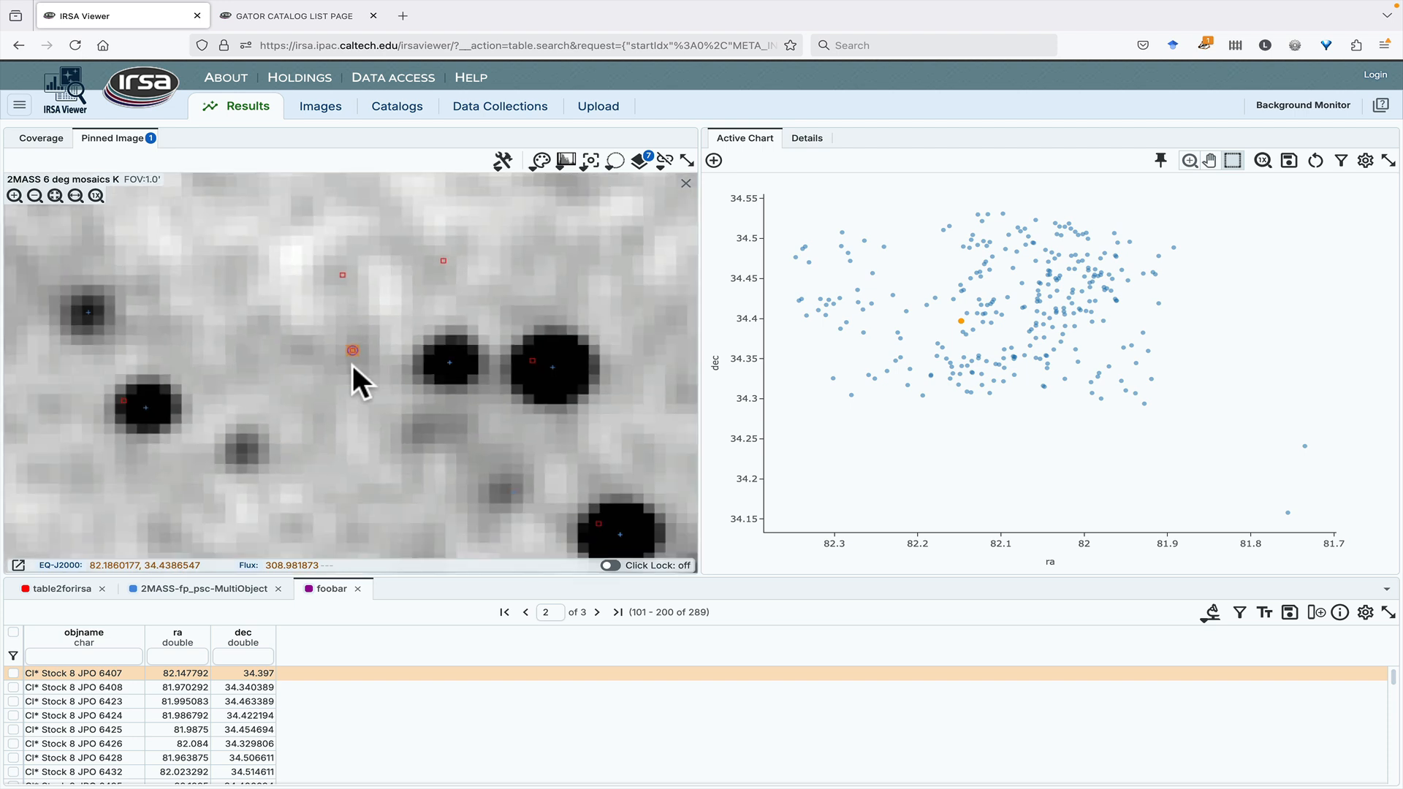
{"action": "left_click", "coordinate": [354, 348]}
{"action": "scroll", "coordinate": [354, 348], "scroll_direction": "down", "scroll_amount": 1}
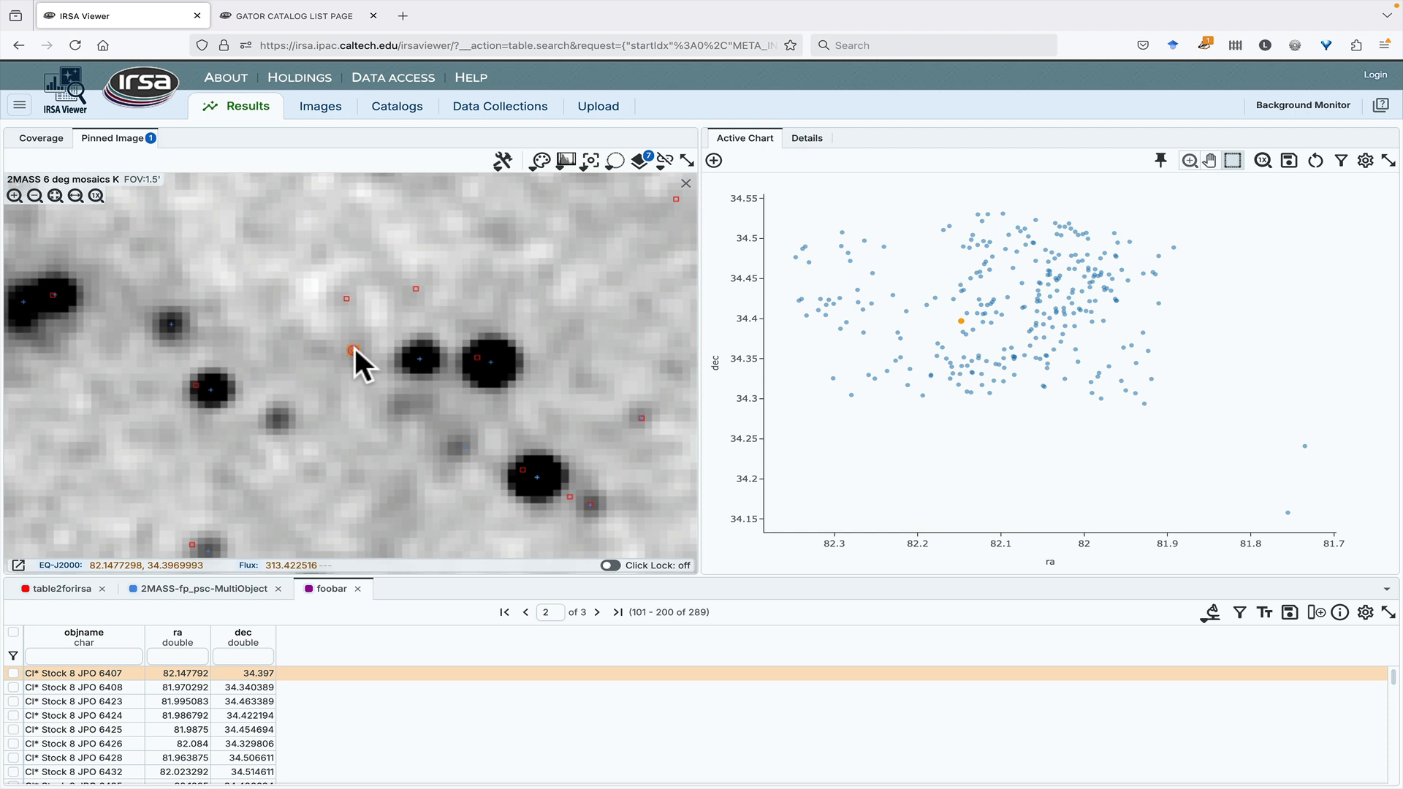
{"action": "left_click", "coordinate": [354, 347]}
{"action": "scroll", "coordinate": [353, 348], "scroll_direction": "up", "scroll_amount": 2}
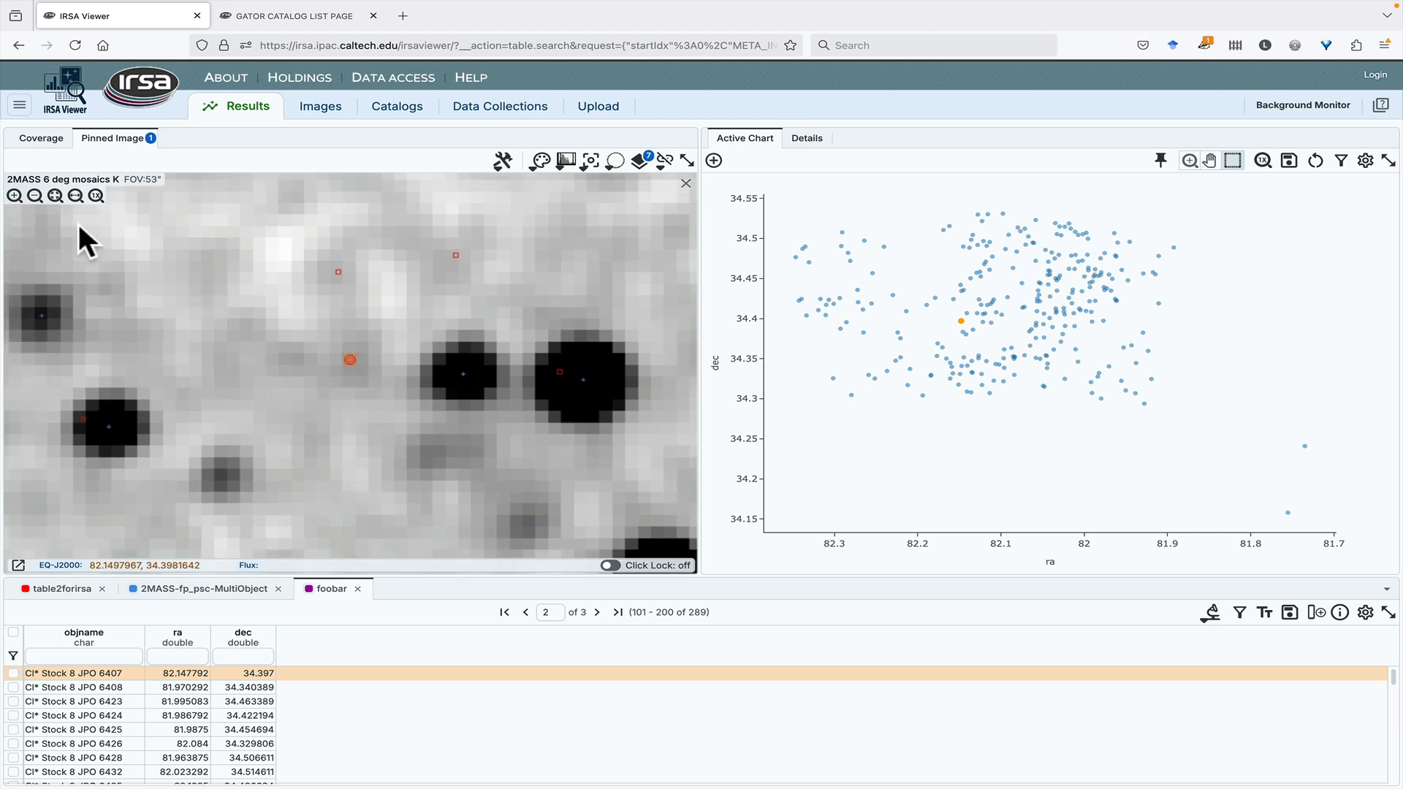
{"action": "left_click", "coordinate": [34, 195]}
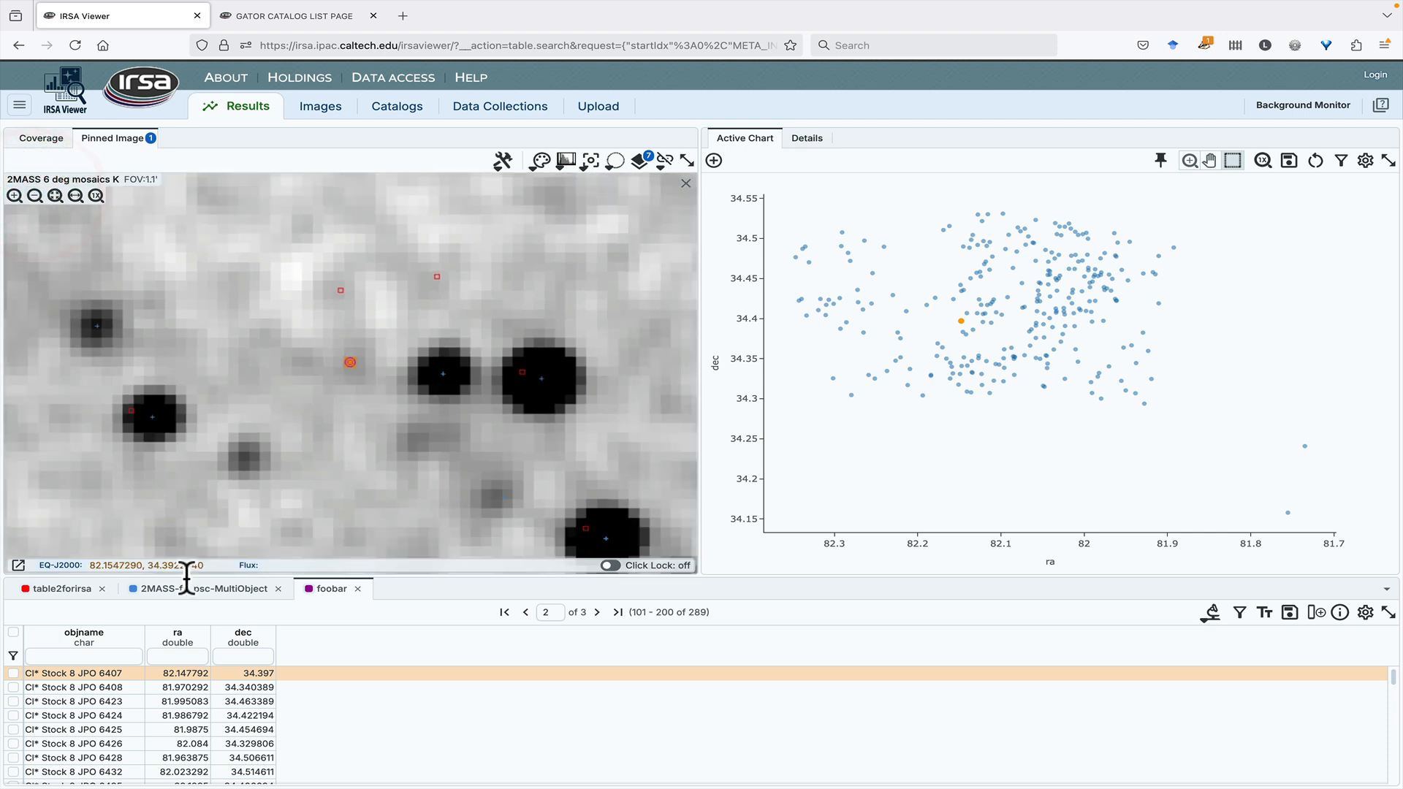
View the 2MASS-fp_psc-MultiObject table, and compare the CI* Stock 8 JPO 6407 entry in table2forirsa with the one in foobar
{"action": "left_click", "coordinate": [206, 591]}
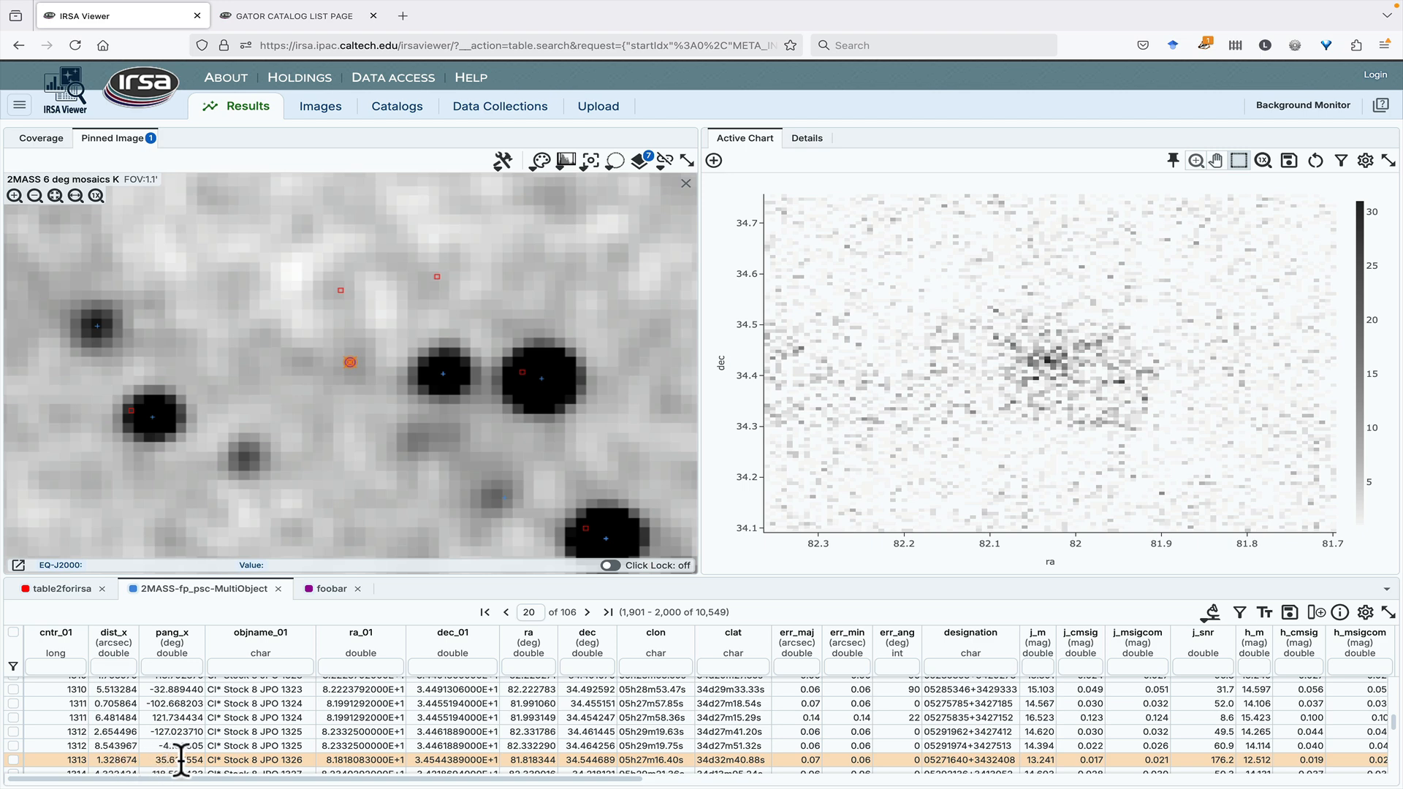
{"action": "left_click", "coordinate": [57, 590]}
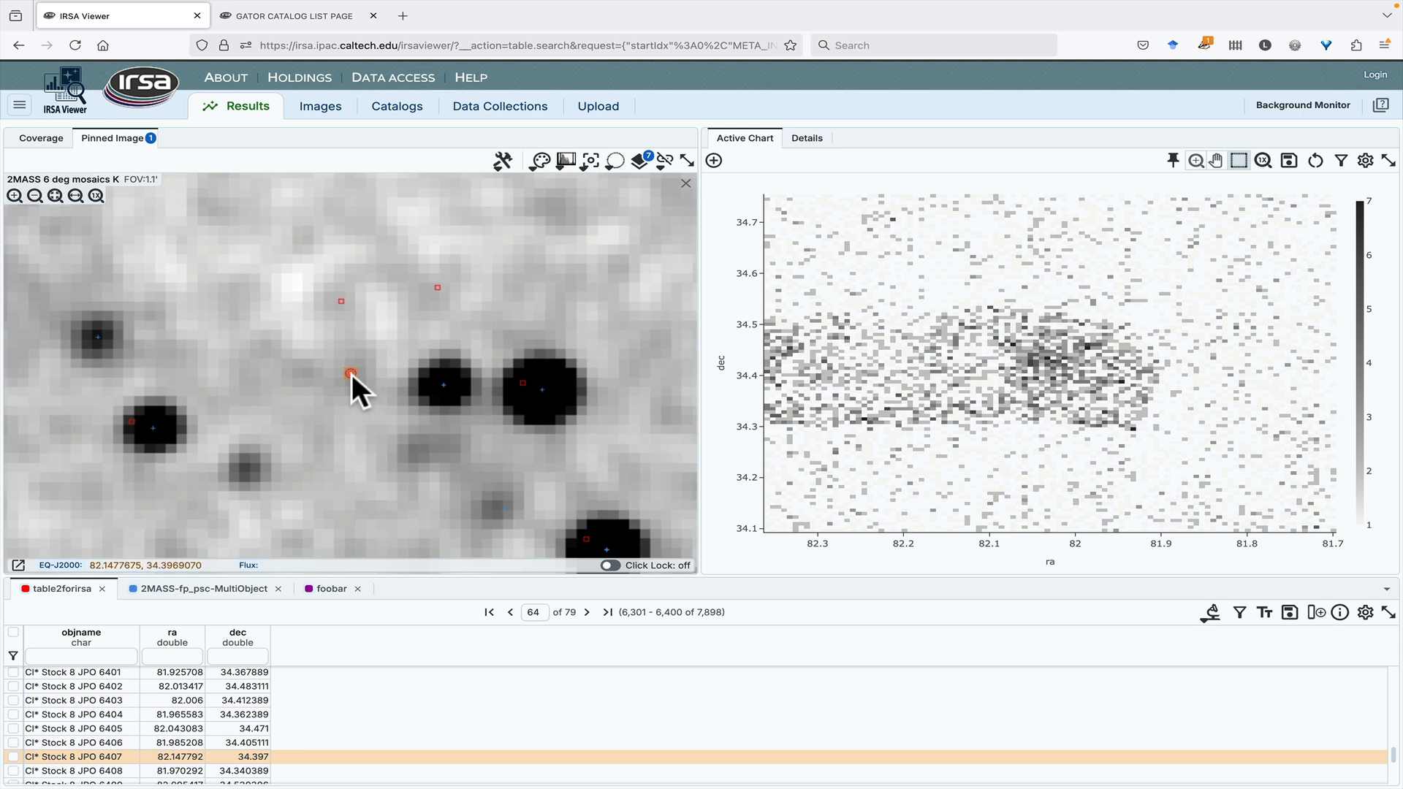
{"action": "left_click_drag", "start_coordinate": [352, 372], "coordinate": [352, 367]}
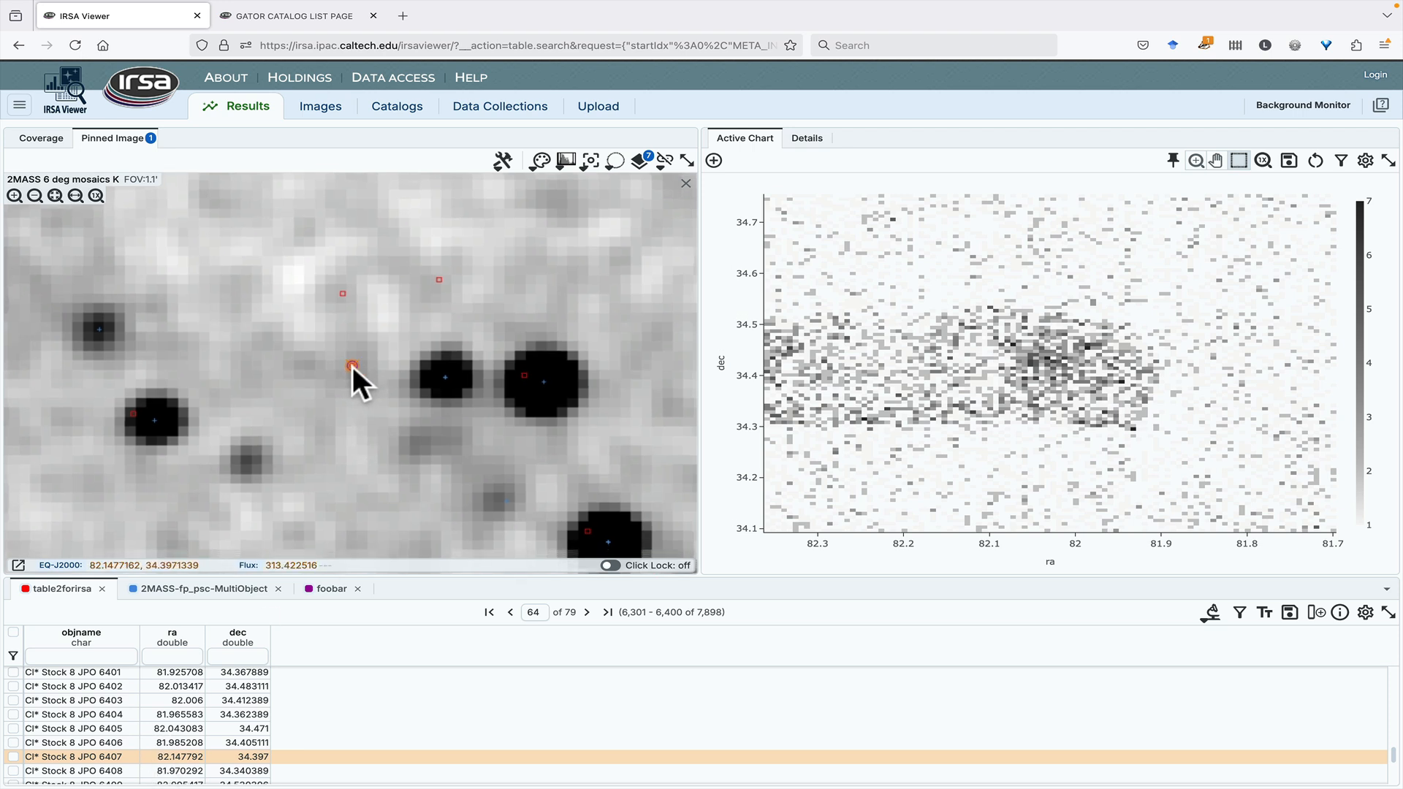
{"action": "left_click", "coordinate": [323, 590]}
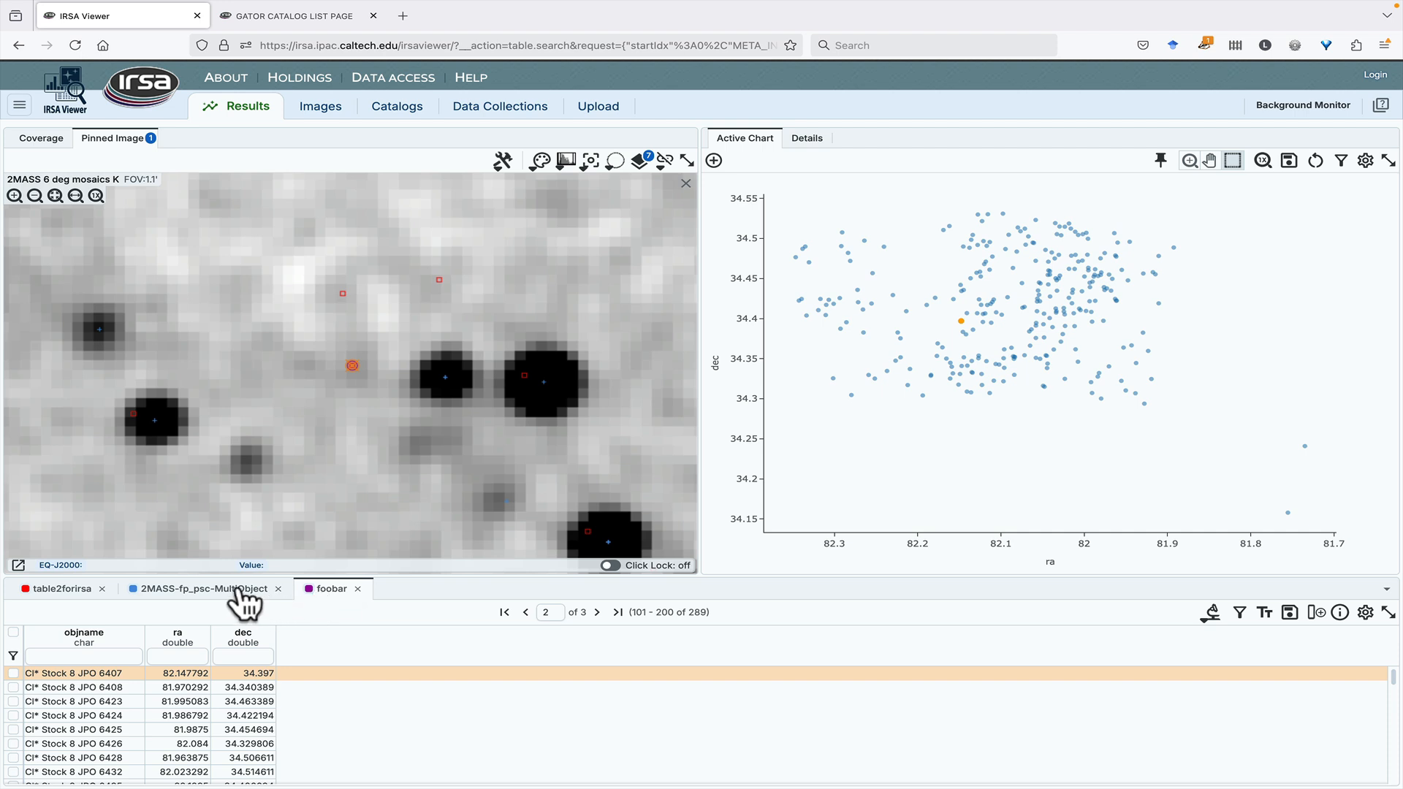
Compare the image positions of the highlighted rows in the 2MASS-fp_psc-MultiObject, table2forirsa and foobar tables
{"action": "left_click", "coordinate": [240, 589]}
{"action": "left_click", "coordinate": [326, 589]}
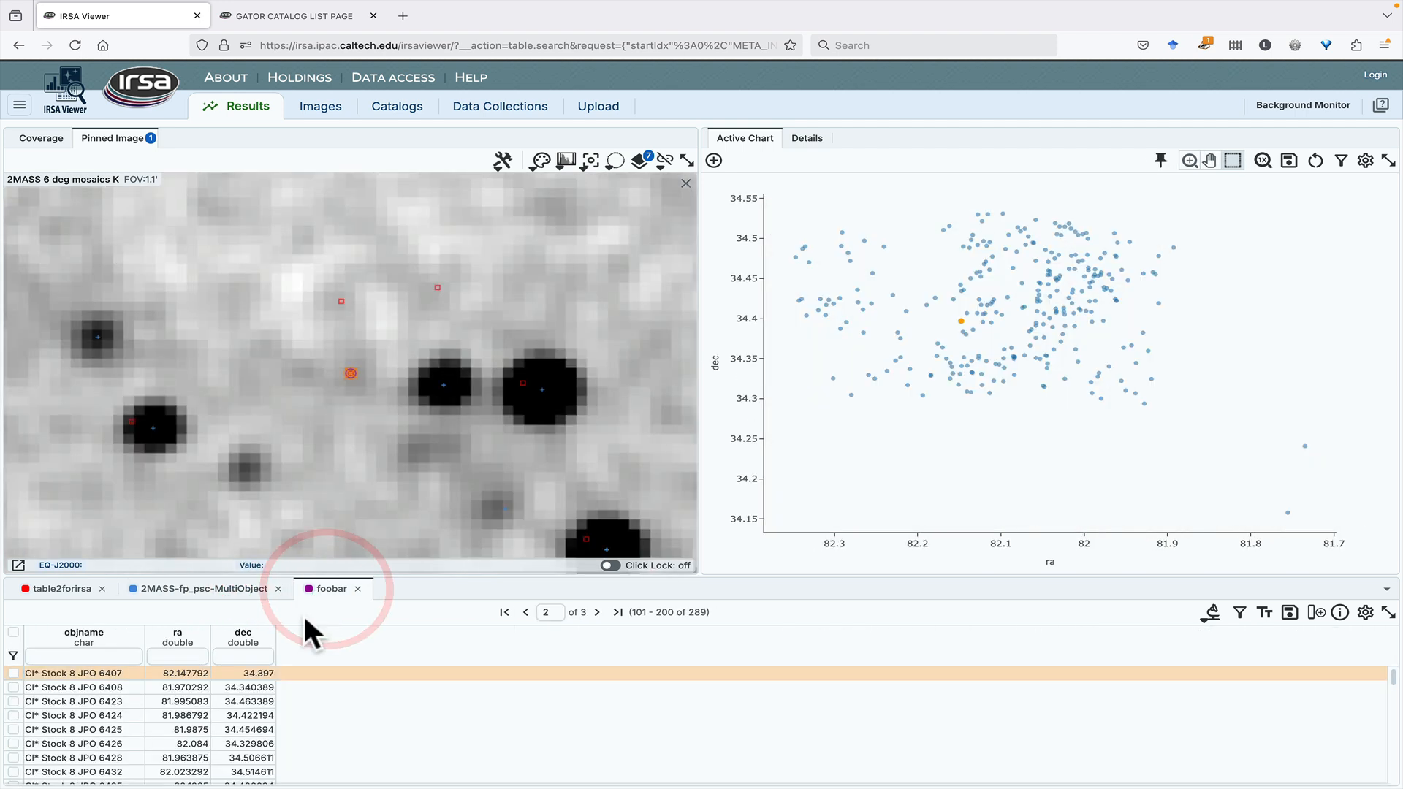
{"action": "left_click", "coordinate": [201, 593]}
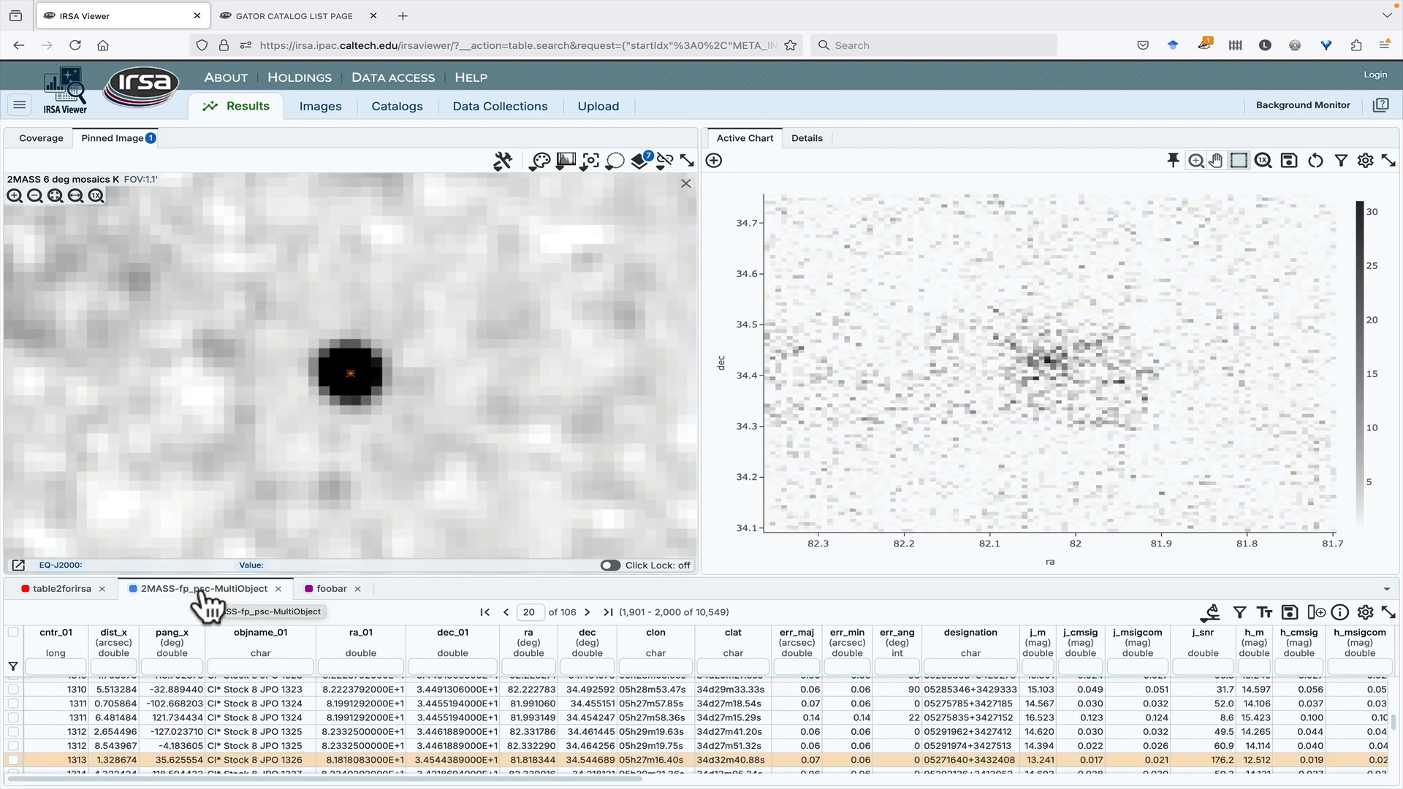
{"action": "left_click", "coordinate": [332, 590]}
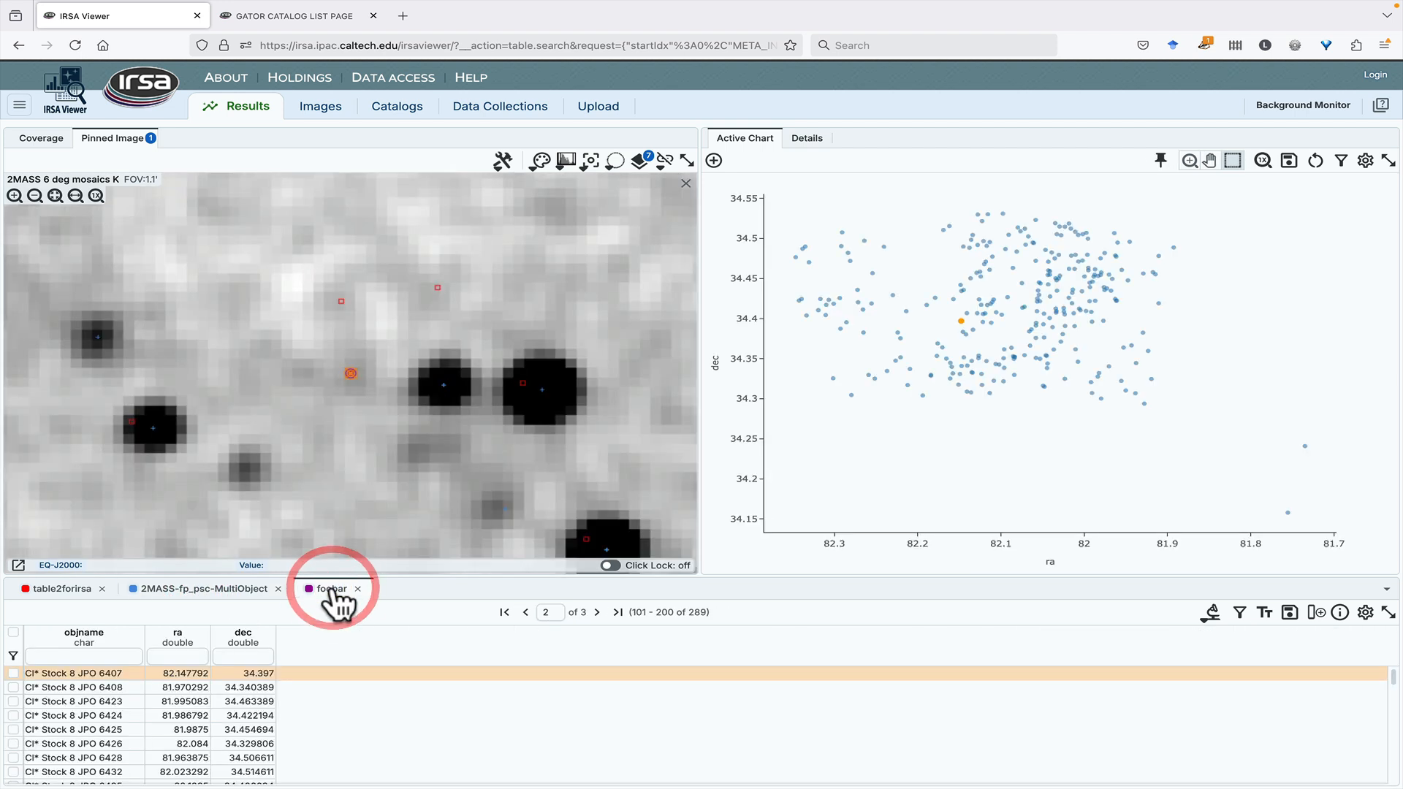
{"action": "left_click", "coordinate": [227, 593]}
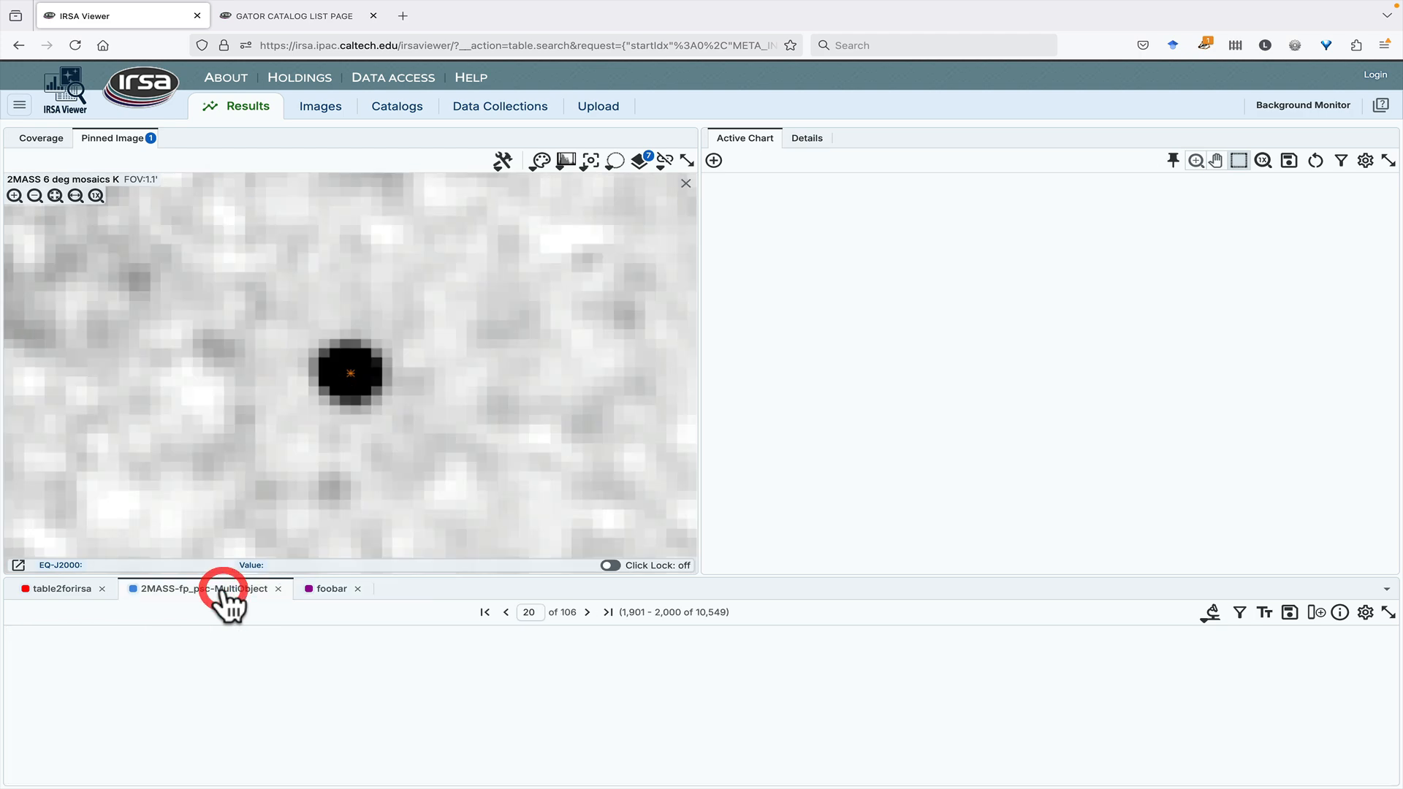
{"action": "left_click", "coordinate": [66, 591]}
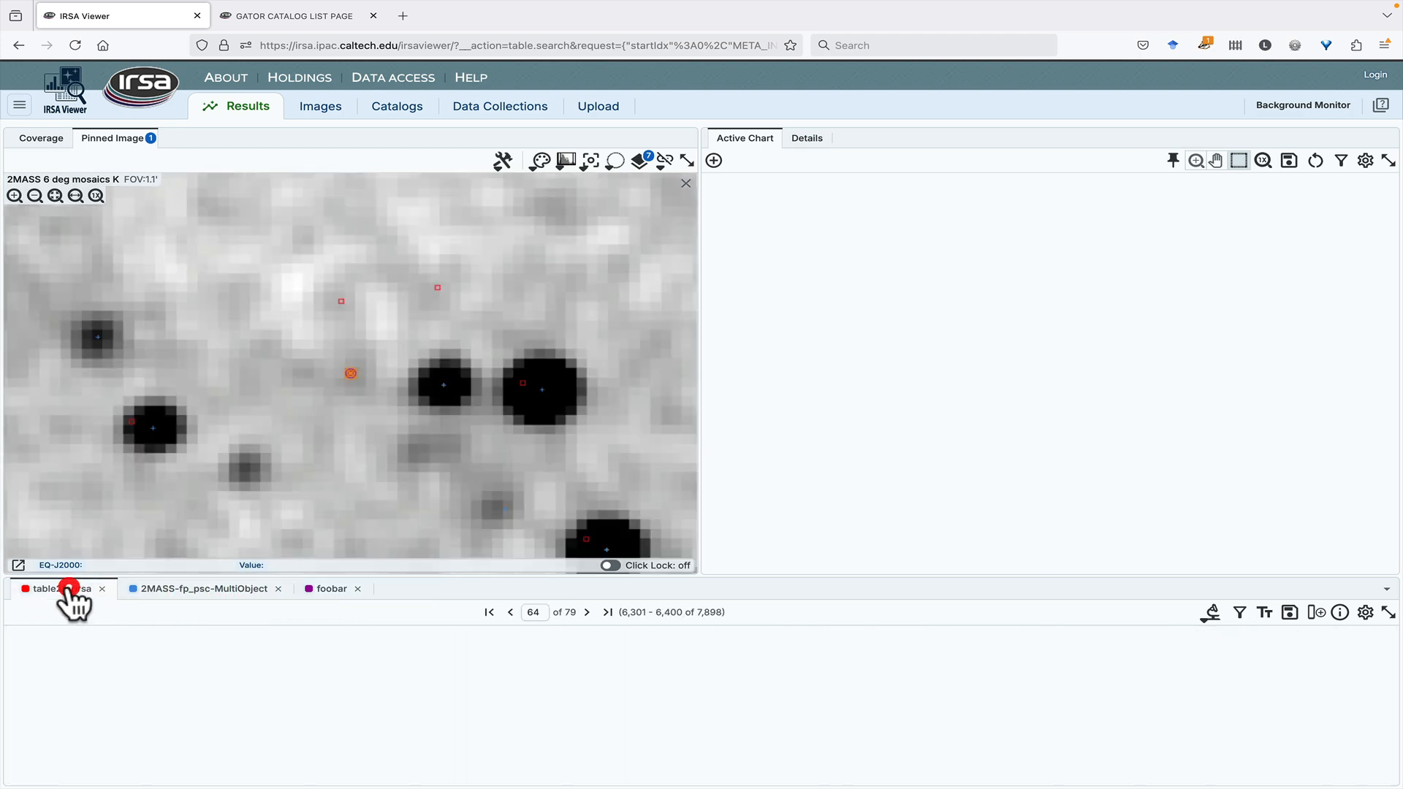
{"action": "left_click", "coordinate": [329, 590]}
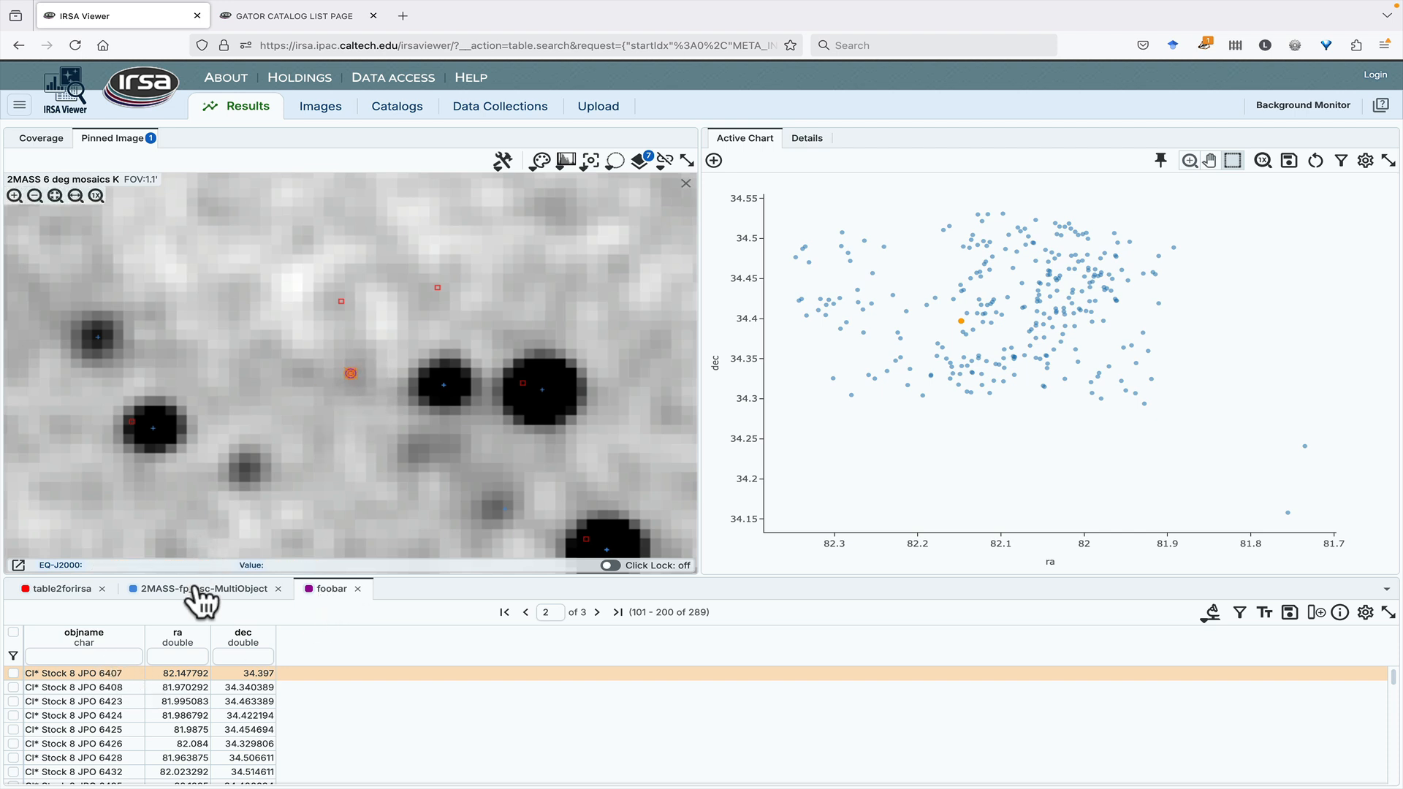
Pick the CI* Stock 8 JPO 6407 marker on the image and recheck which source each of the three tables highlights
{"action": "left_click", "coordinate": [351, 373]}
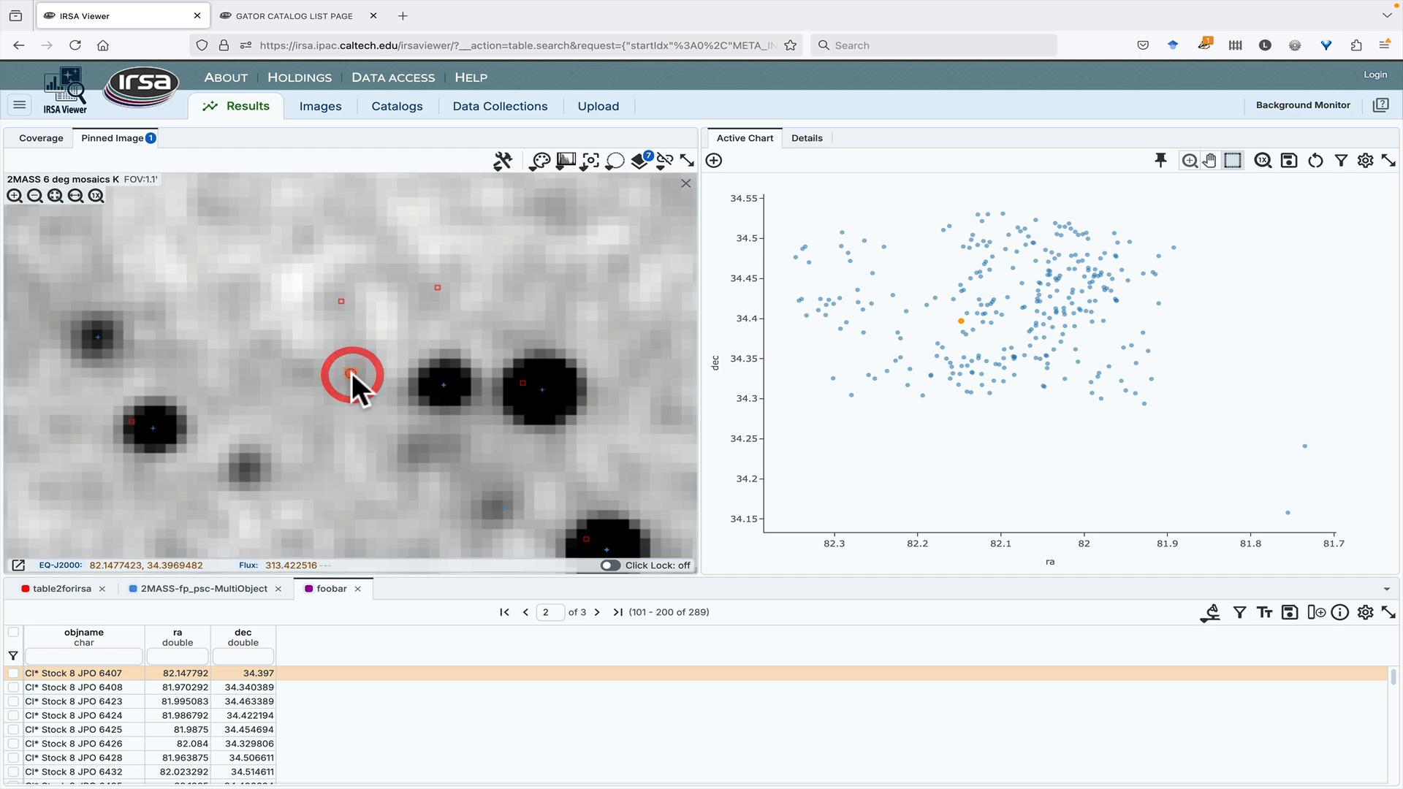
{"action": "left_click", "coordinate": [203, 600]}
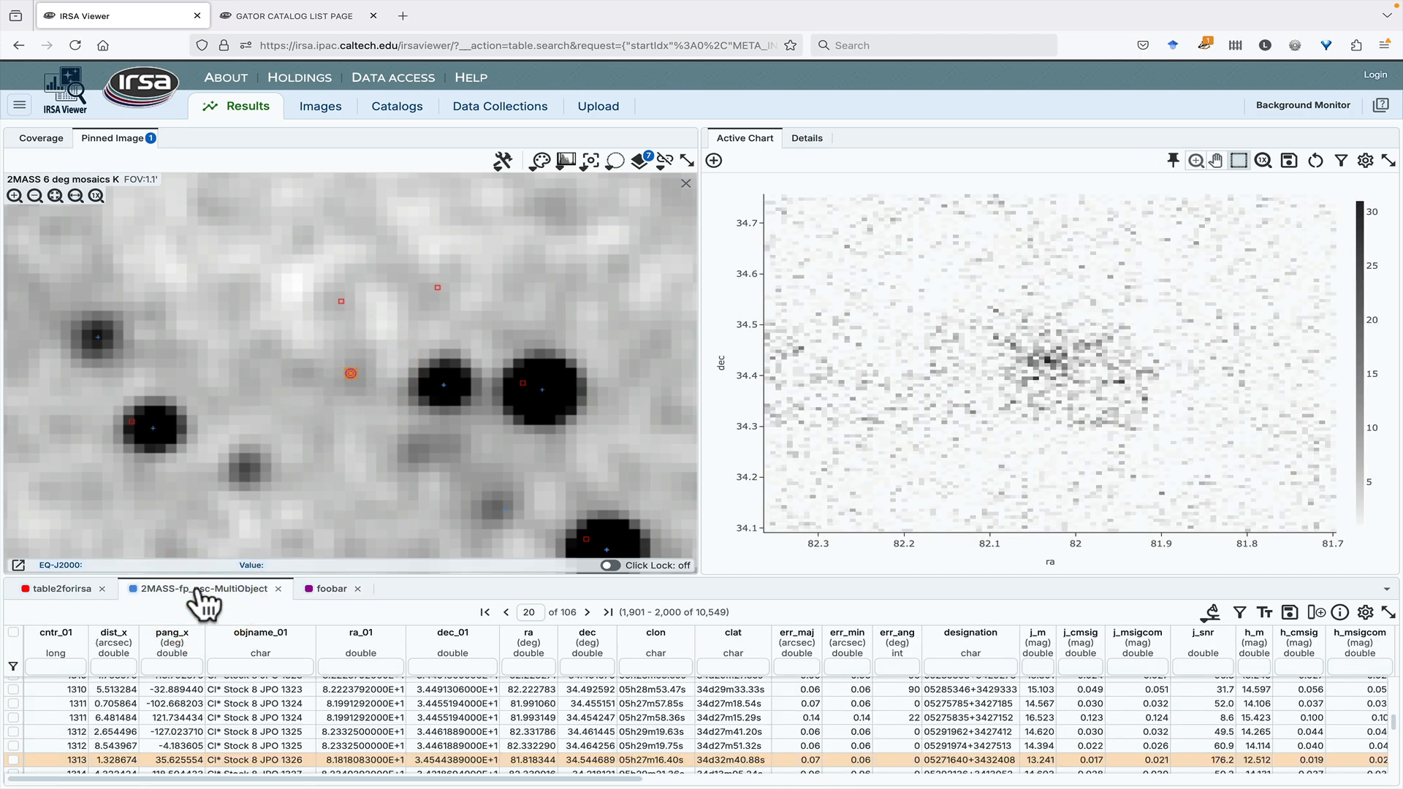
{"action": "left_click", "coordinate": [79, 594]}
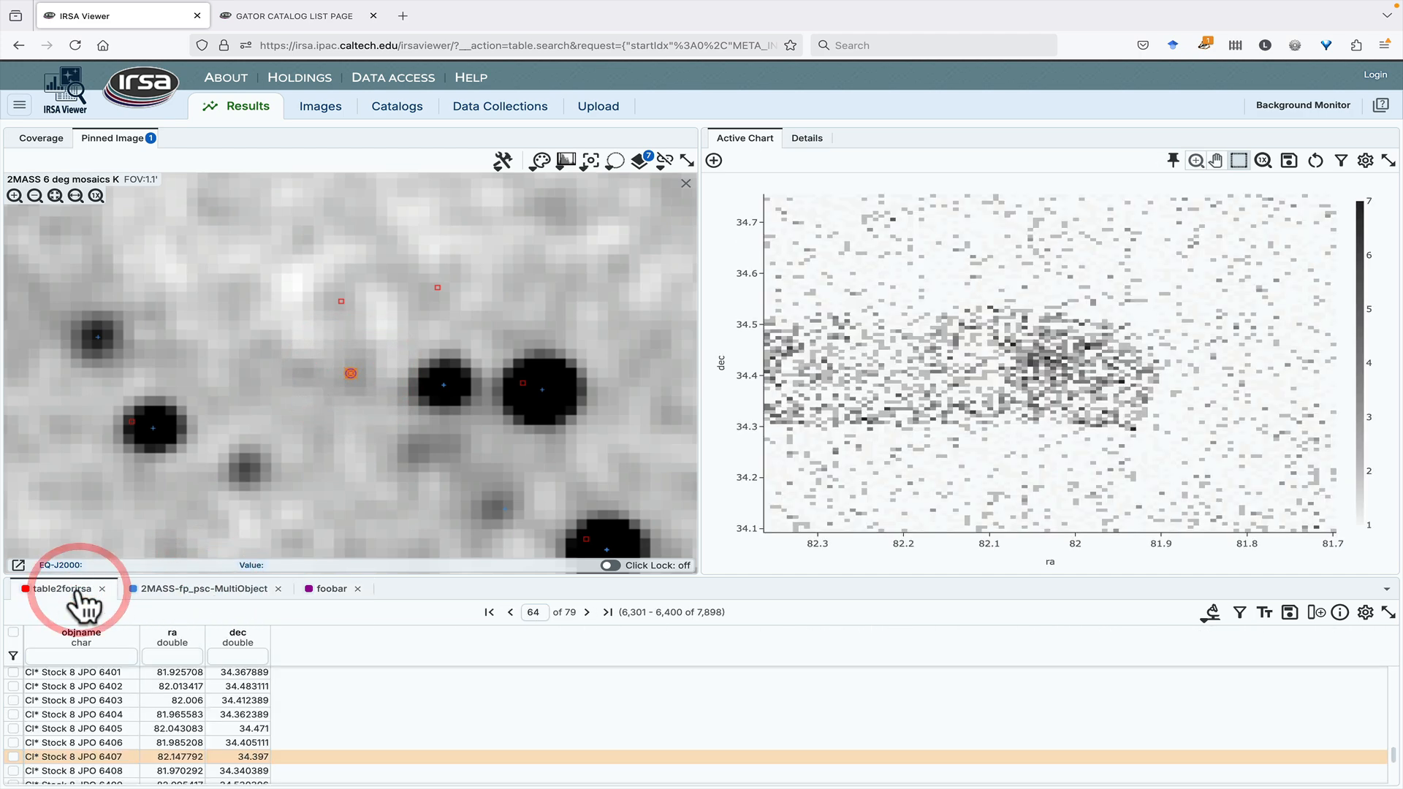
{"action": "left_click", "coordinate": [188, 596]}
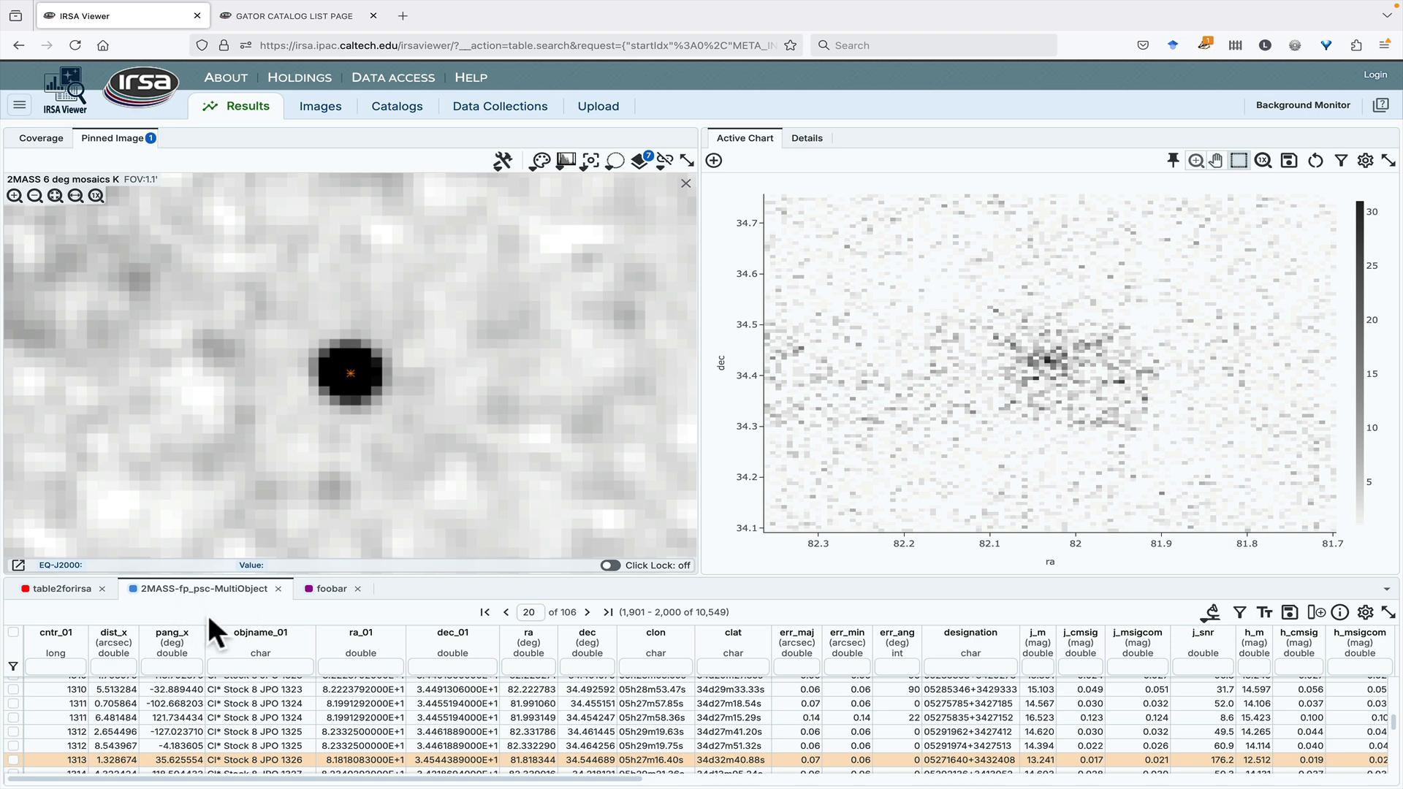
{"action": "left_click", "coordinate": [335, 591]}
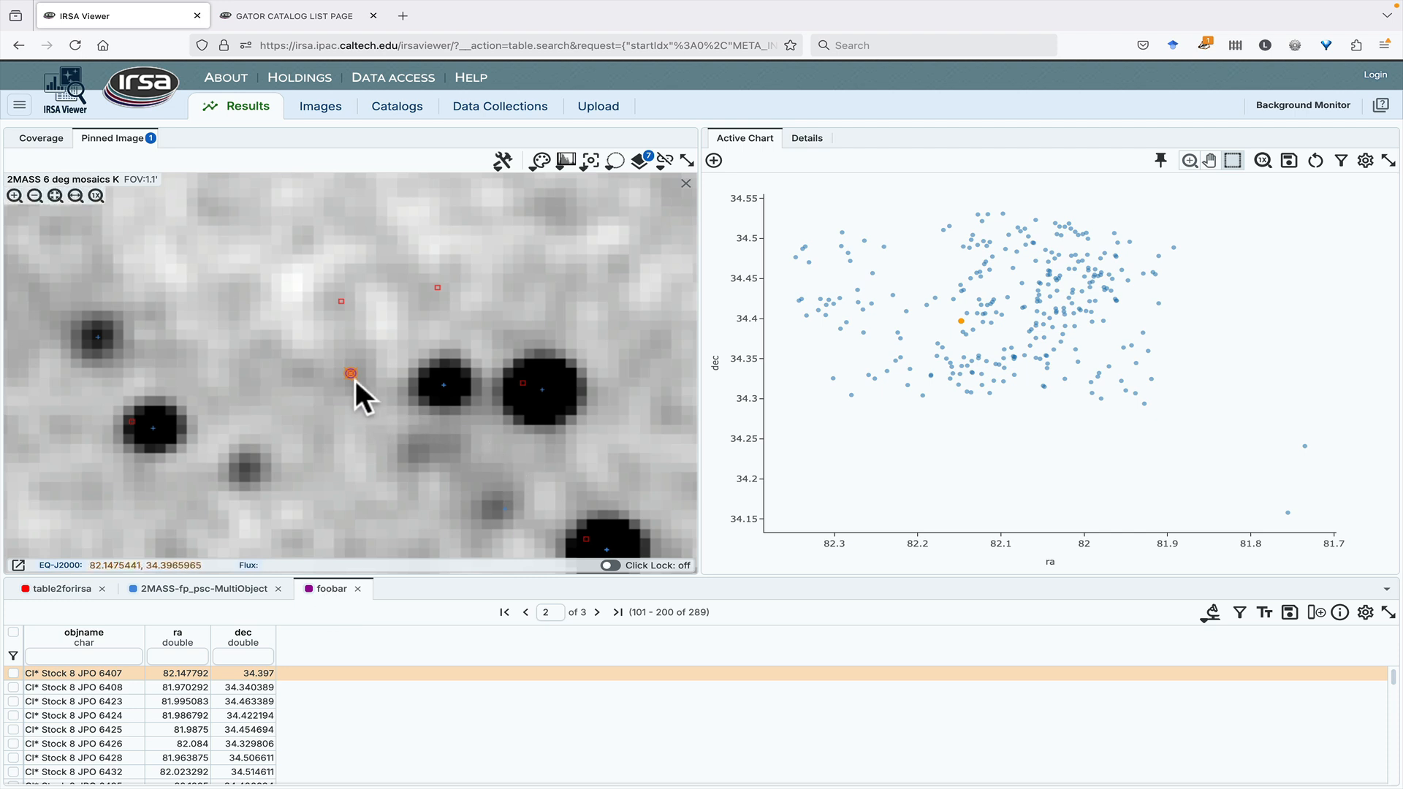
{"action": "left_click", "coordinate": [179, 593]}
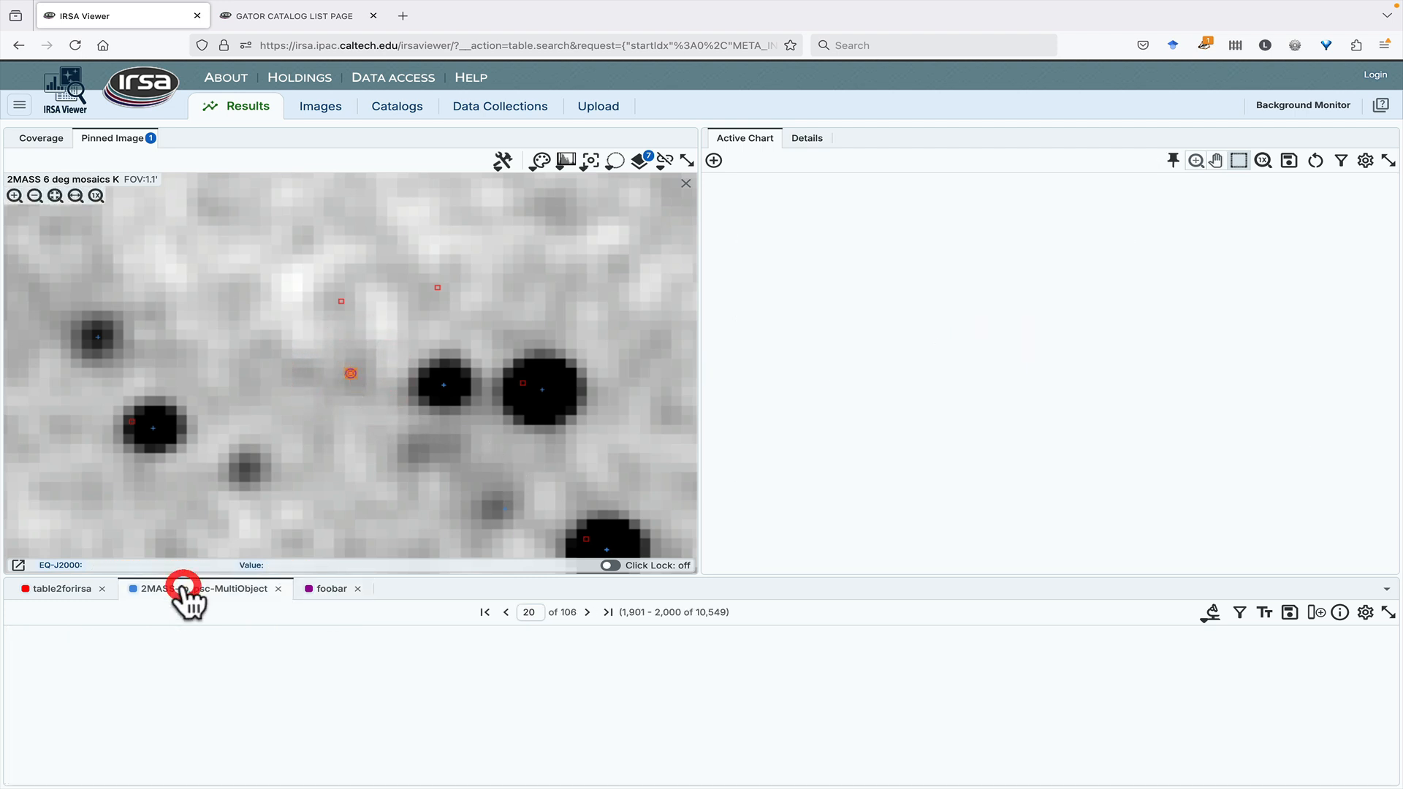
{"action": "left_click", "coordinate": [81, 592]}
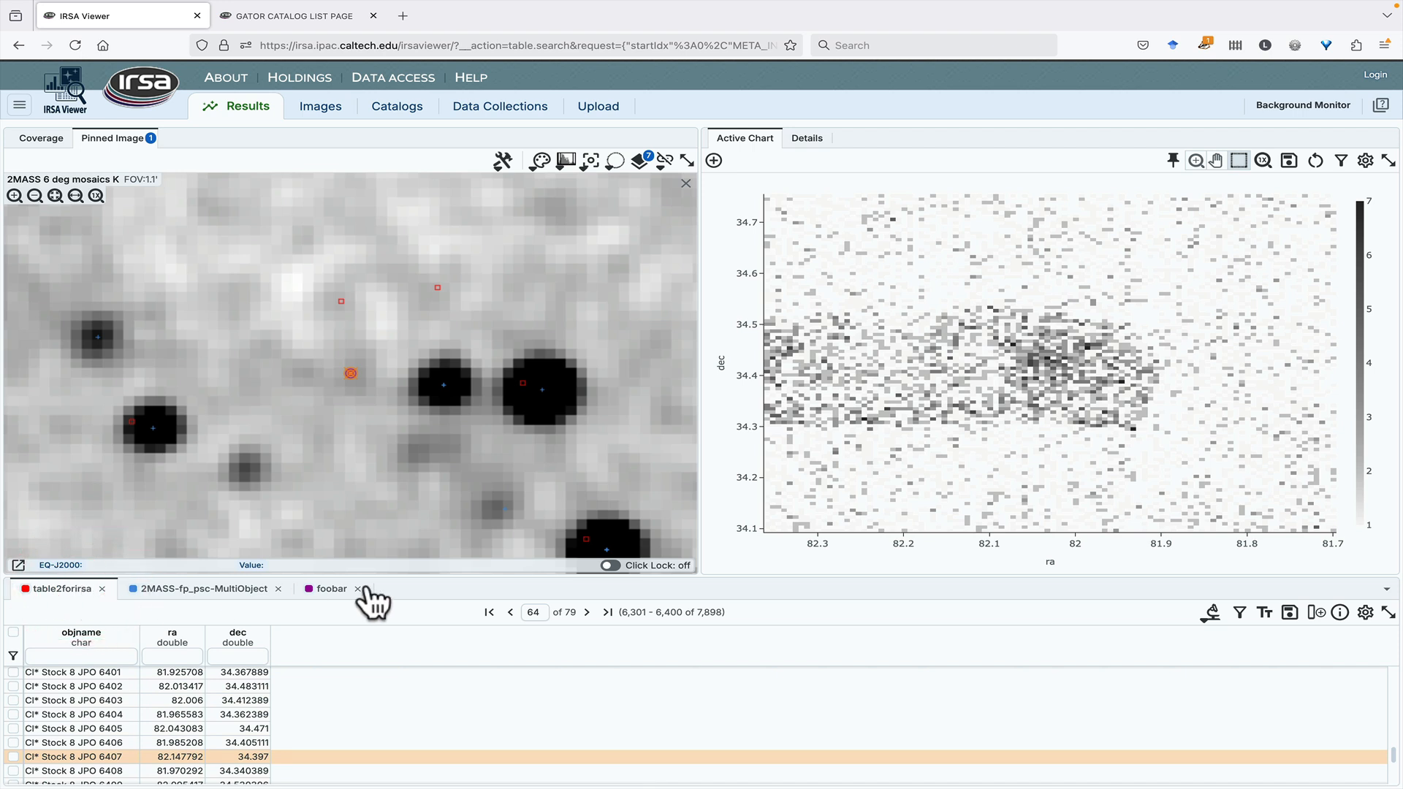
{"action": "left_click", "coordinate": [335, 594]}
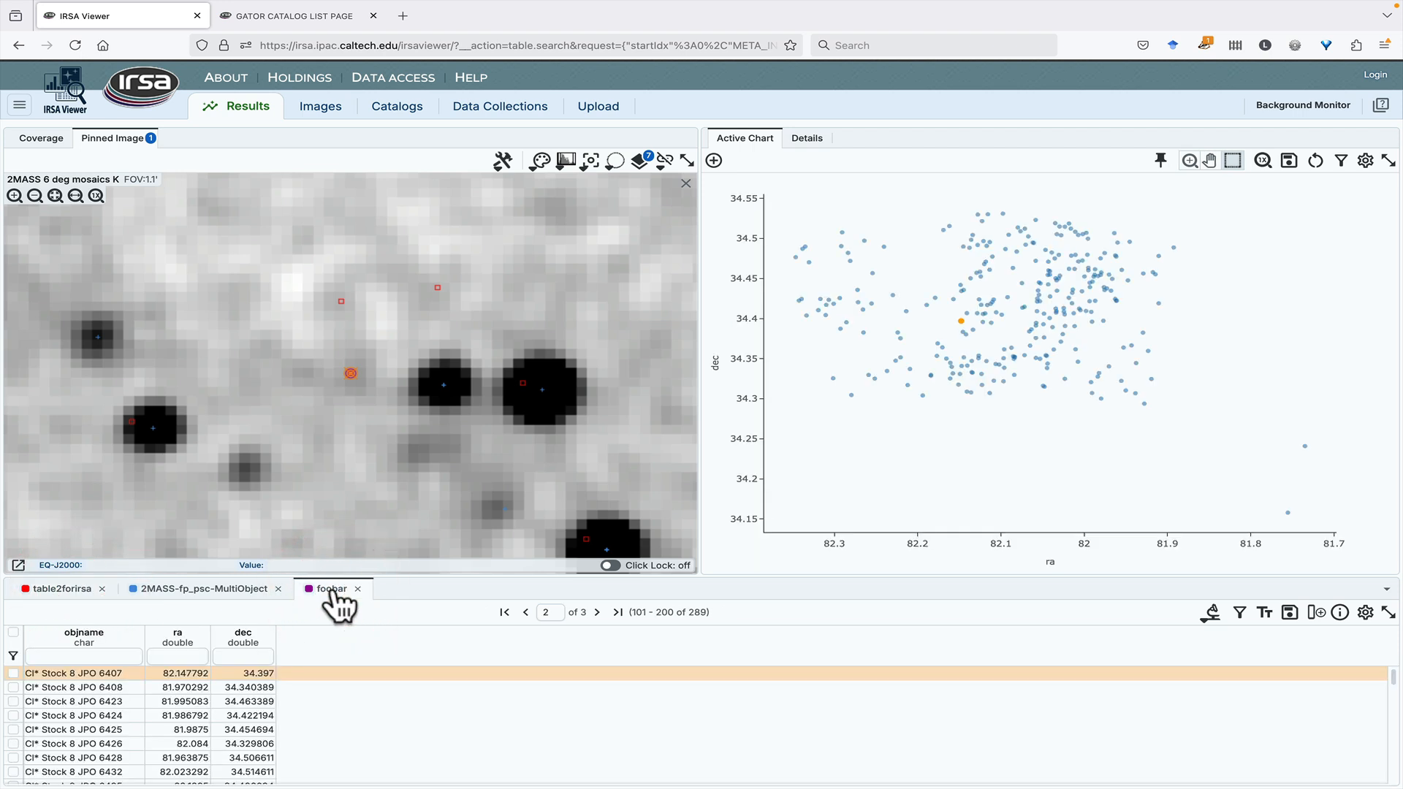